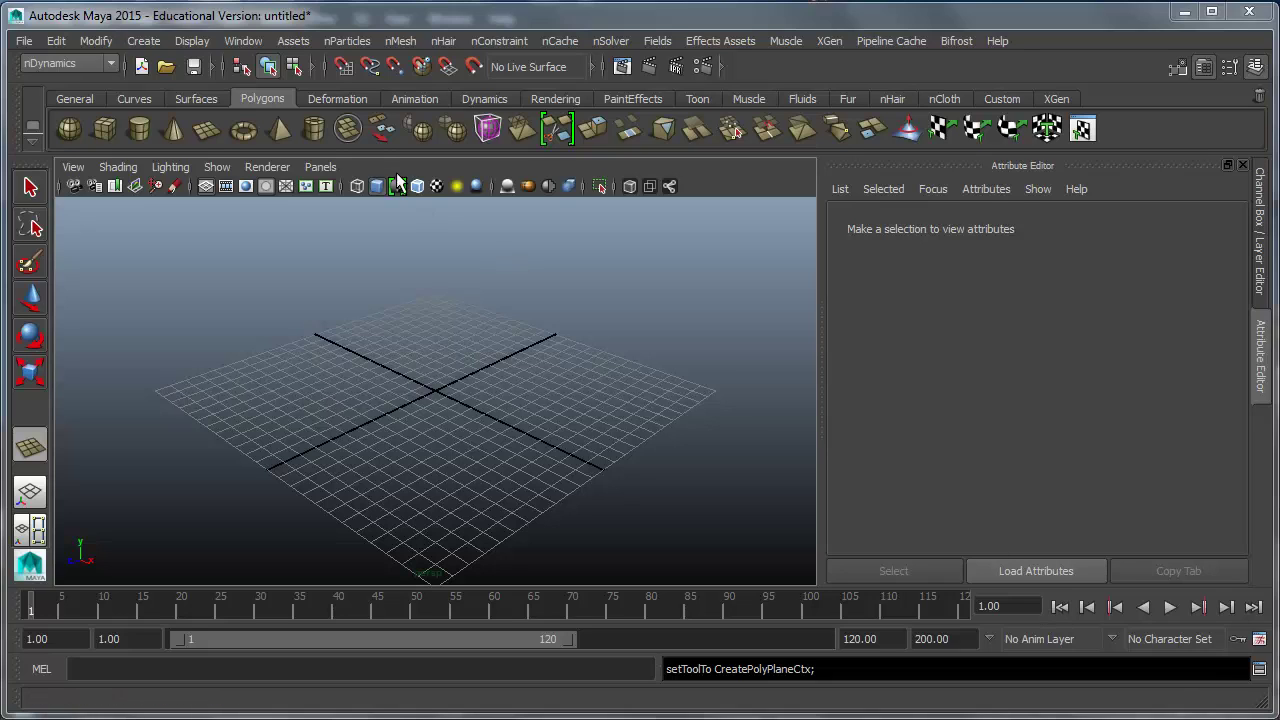
# - Create a polygon plane that covers the whole perspective grid
pyautogui.click(206, 128)
pyautogui.moveTo(133, 388)
pyautogui.mouseDown()
pyautogui.moveTo(212, 362)
pyautogui.moveTo(578, 317)
pyautogui.moveTo(755, 397)
pyautogui.moveTo(741, 387)
pyautogui.mouseUp()
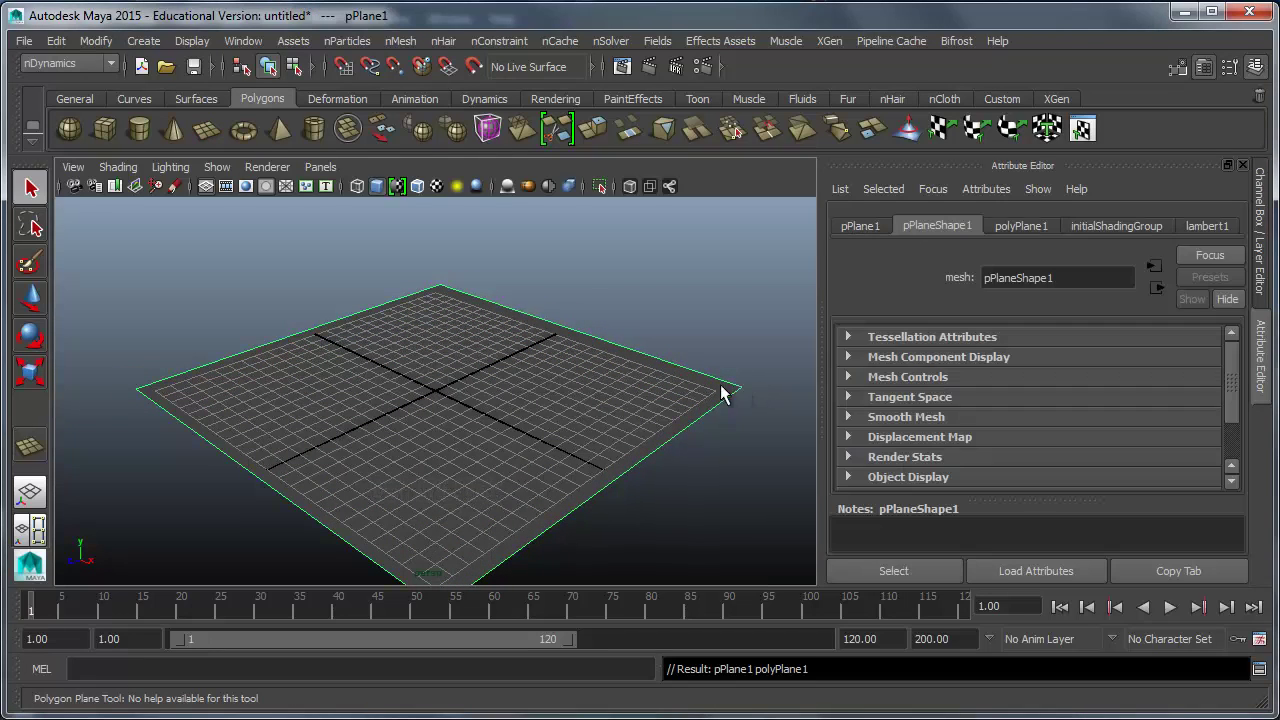
# - Switch the workspace layout to Hypershade/Persp and close the Attribute Editor
pyautogui.rightClick(30, 491)
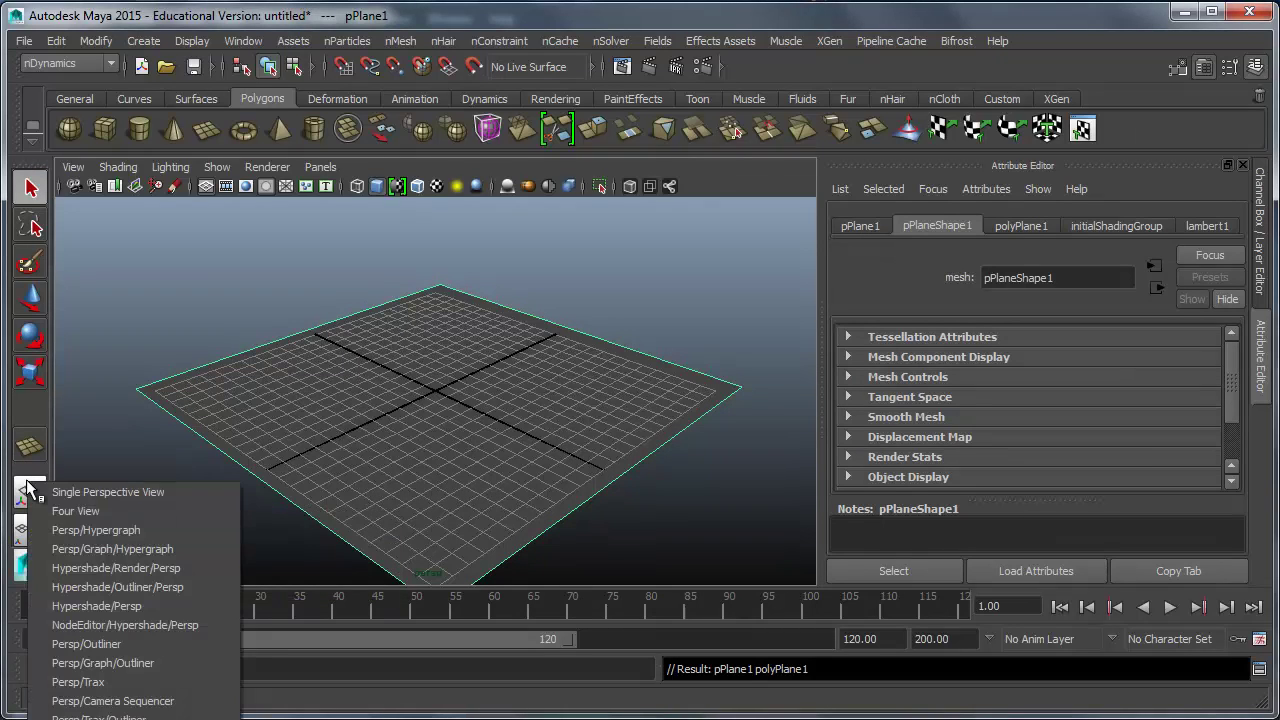
pyautogui.click(115, 606)
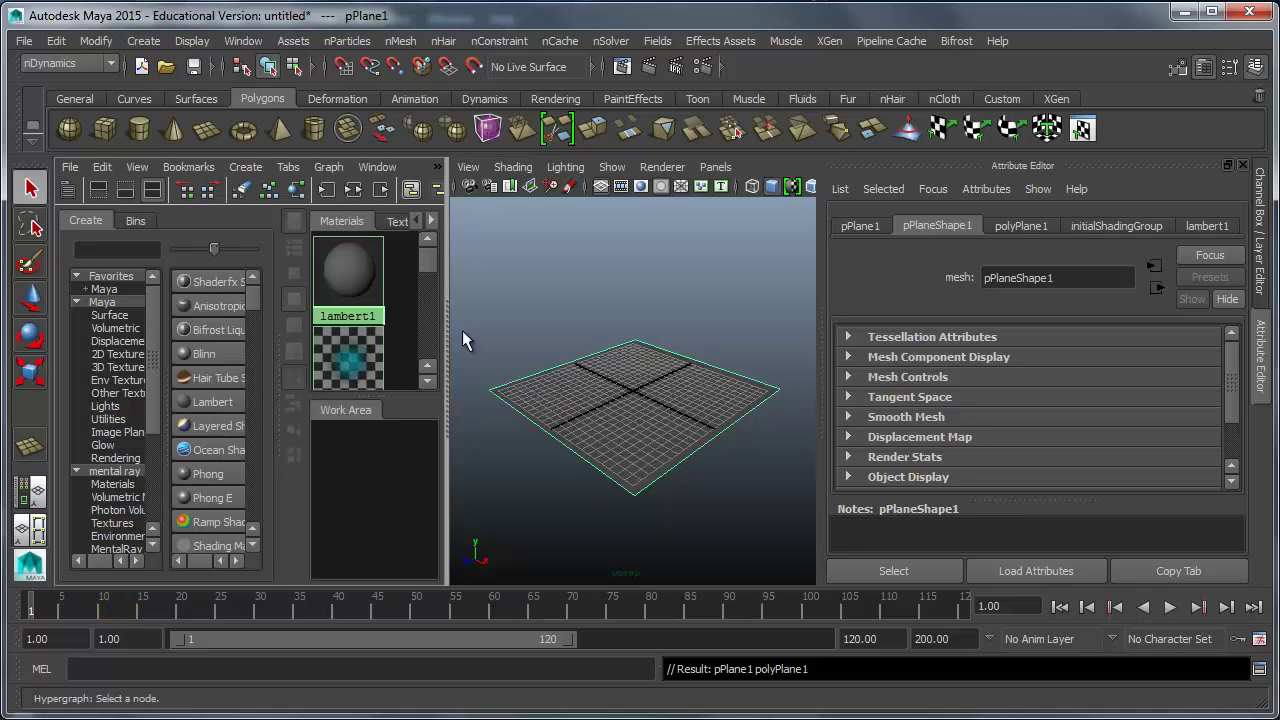
pyautogui.click(1243, 165)
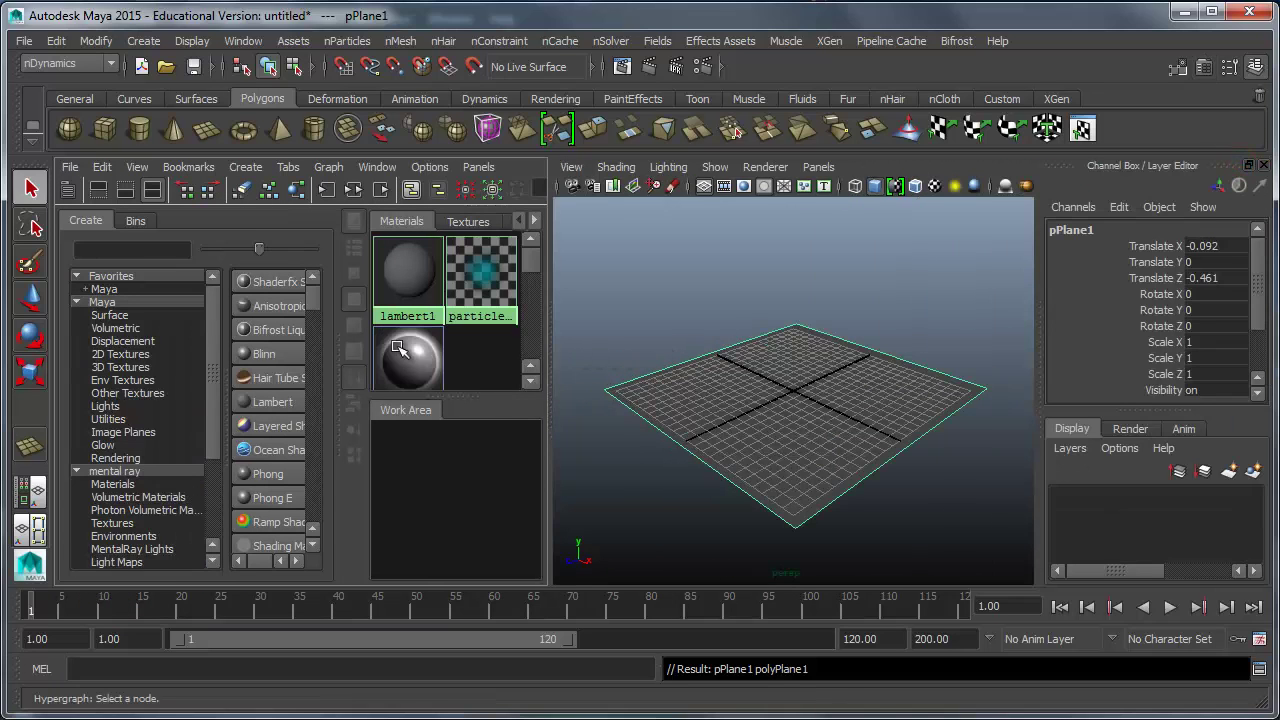
# - Create a new Lambert material and assign it to the polygon plane
pyautogui.click(258, 403)
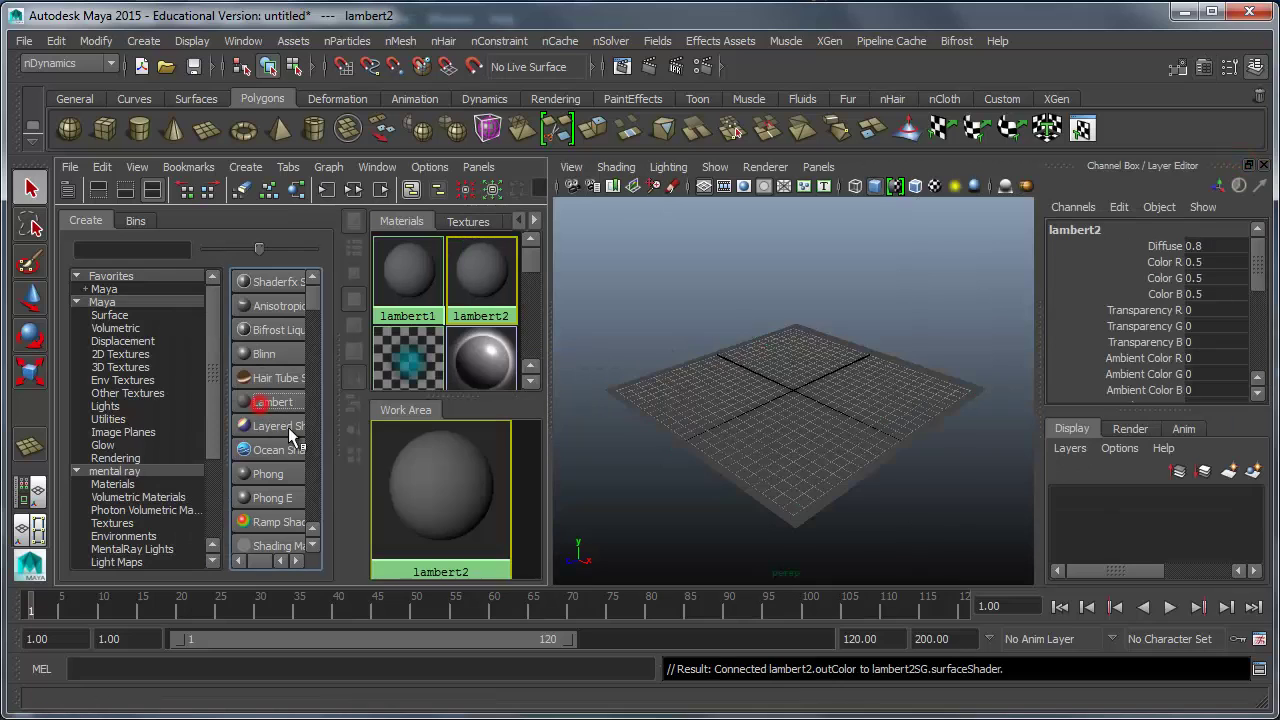
pyautogui.click(727, 420)
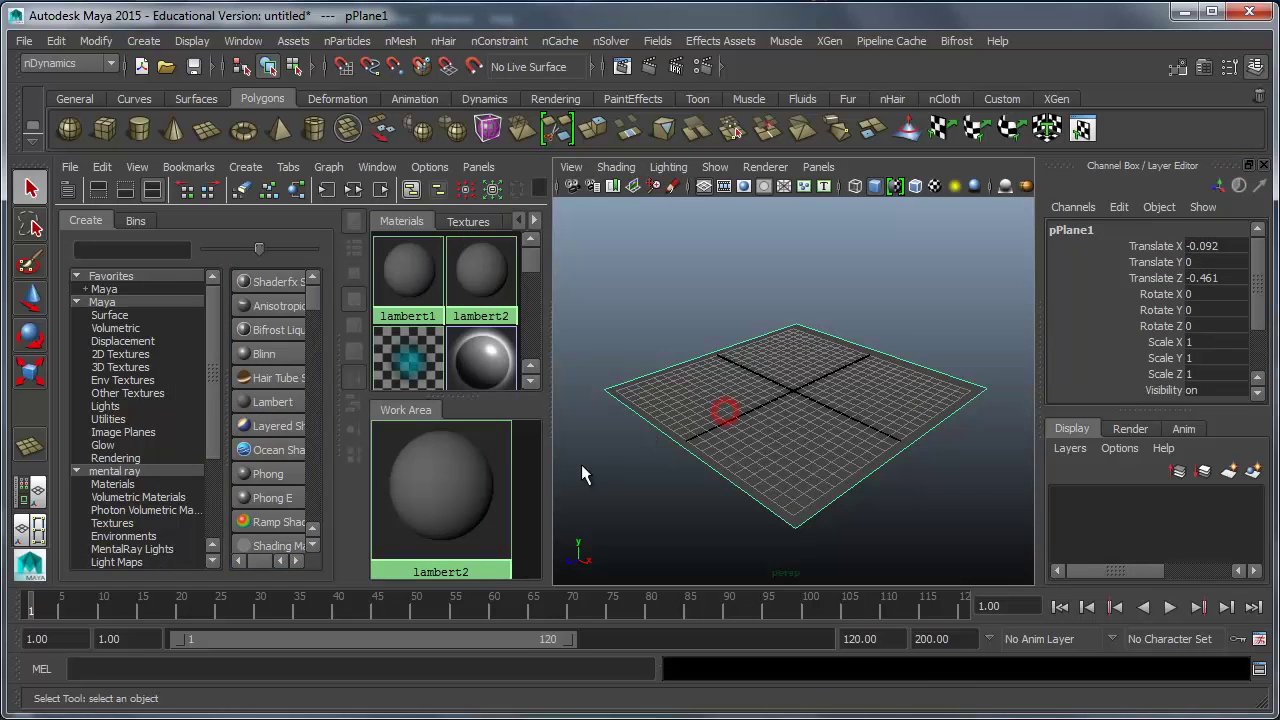
pyautogui.moveTo(437, 479); pyautogui.dragTo(438, 428, button='right')
# - Connect a File texture to the Color attribute of the plane's Lambert material
pyautogui.doubleClick(473, 496)
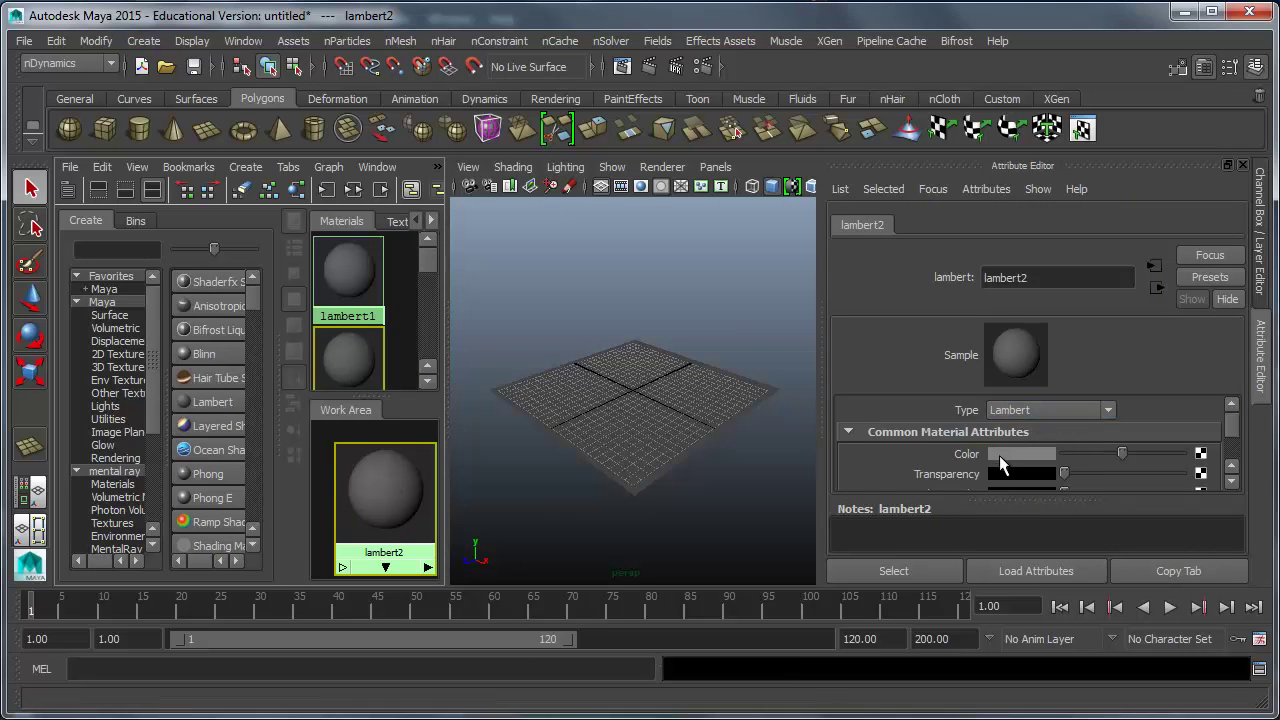
pyautogui.click(1201, 455)
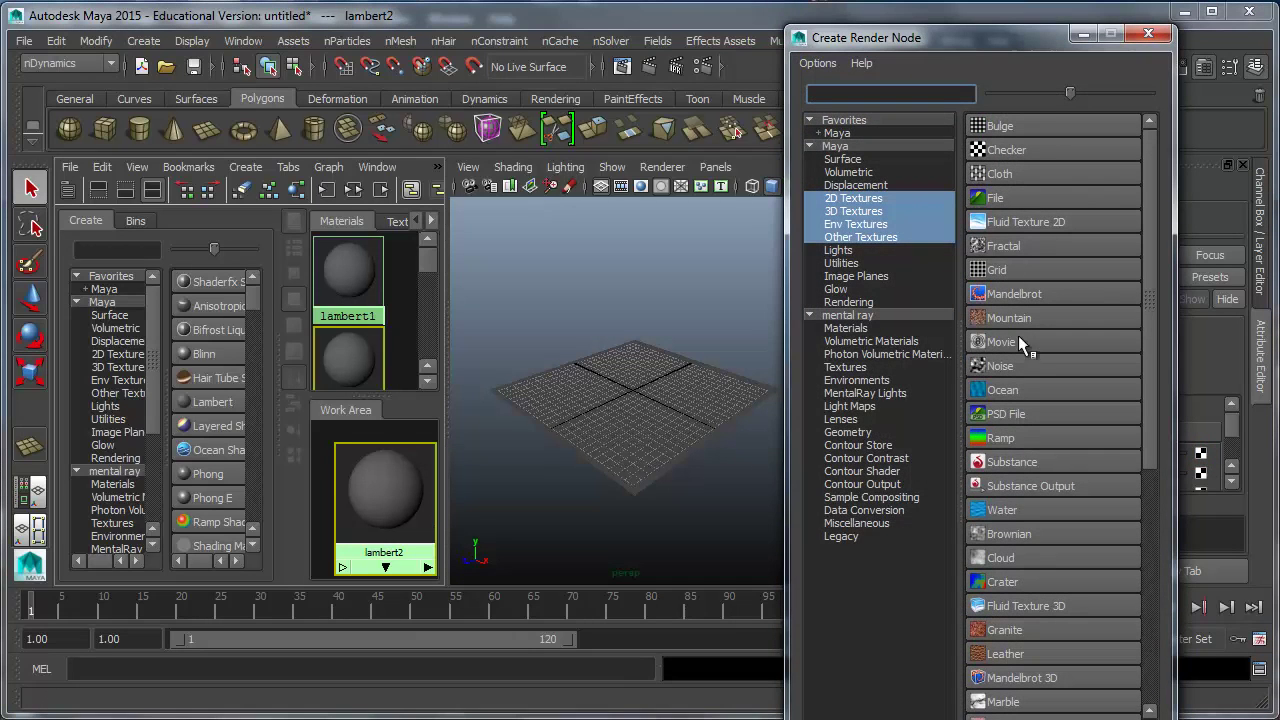
pyautogui.click(995, 198)
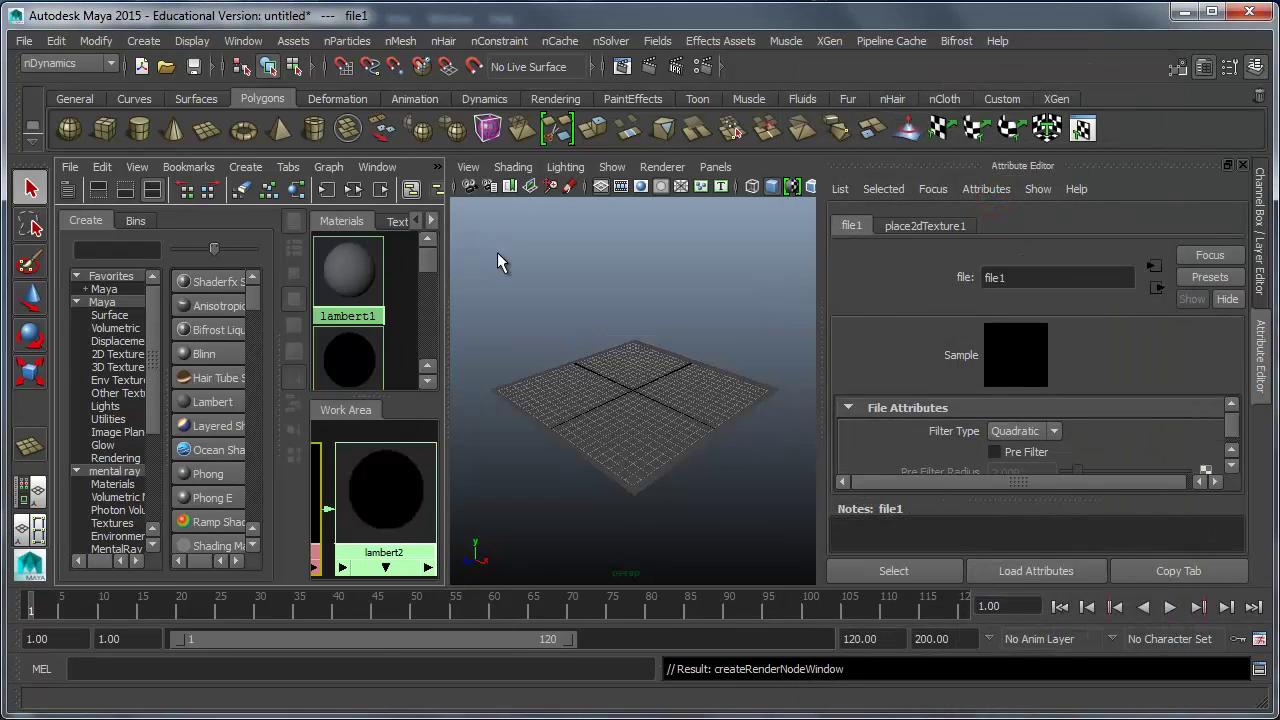
# - Separate the 2D placement node from the file node in the work area and widen the Hypershade
pyautogui.scroll(-3, 332, 513)
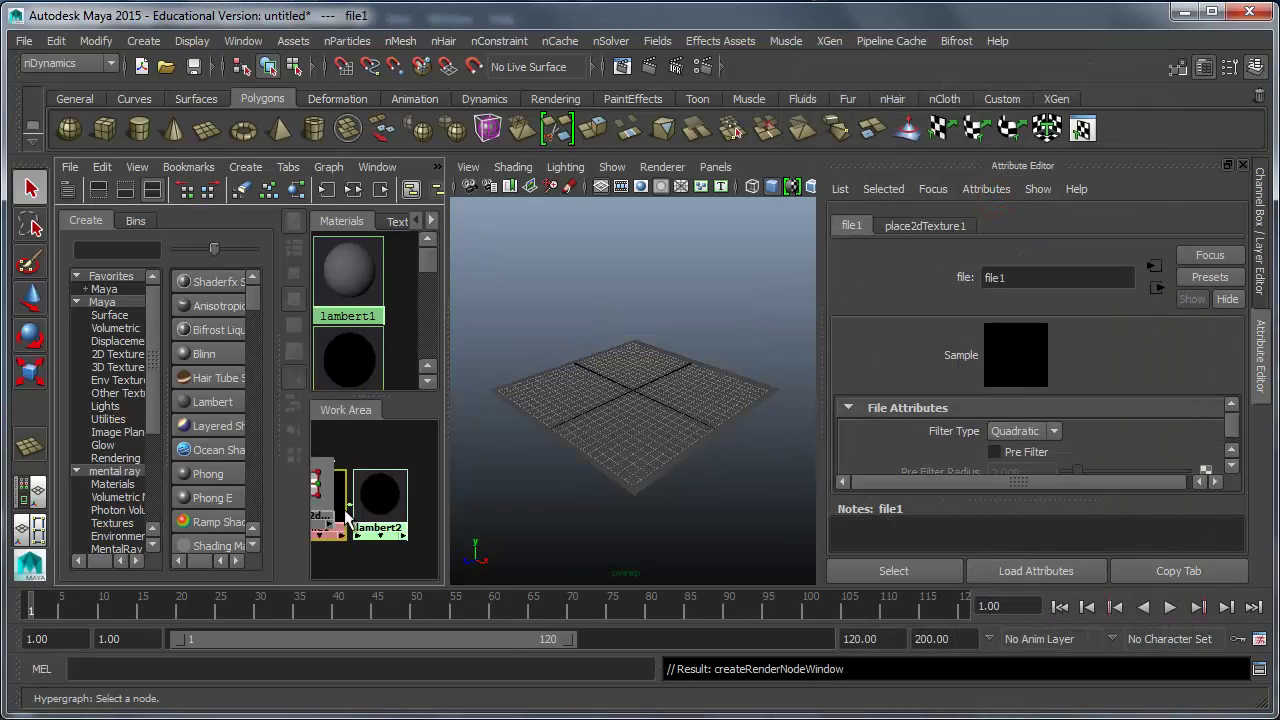
pyautogui.keyDown('alt'); pyautogui.moveTo(343, 507); pyautogui.dragTo(414, 494, button='middle'); pyautogui.keyUp('alt')
pyautogui.moveTo(382, 497); pyautogui.dragTo(326, 501)
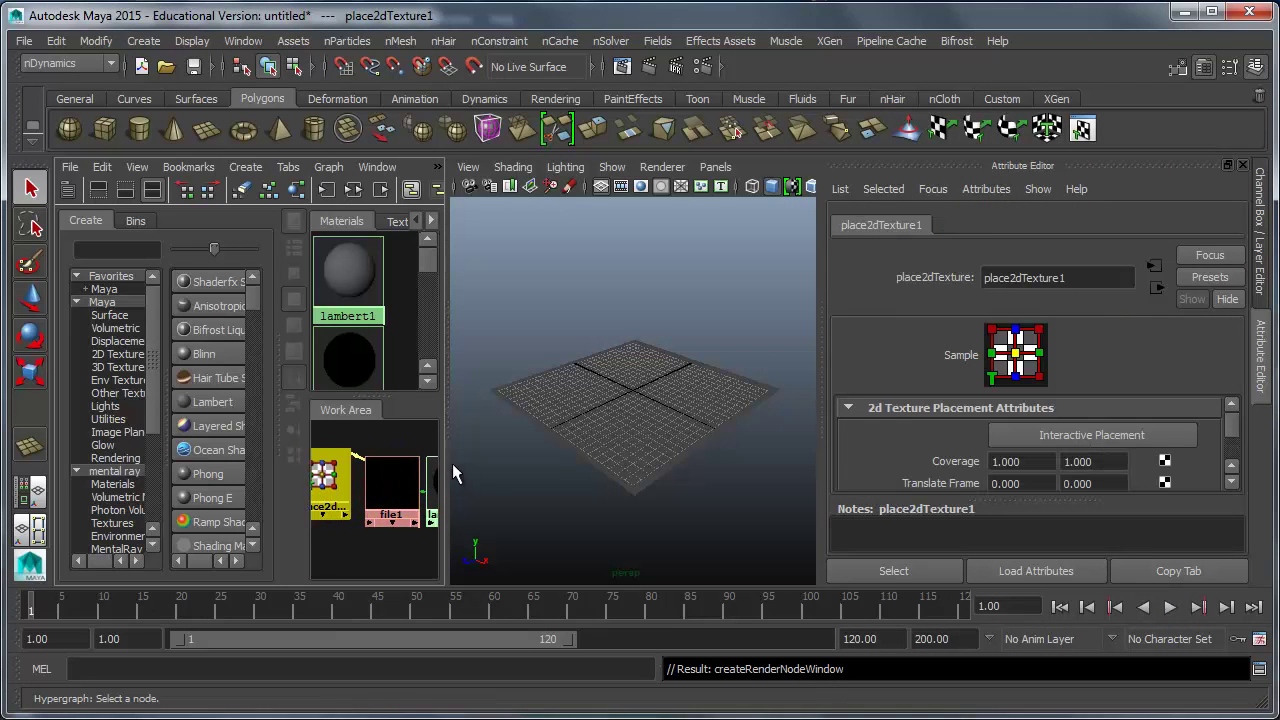
pyautogui.click(452, 478)
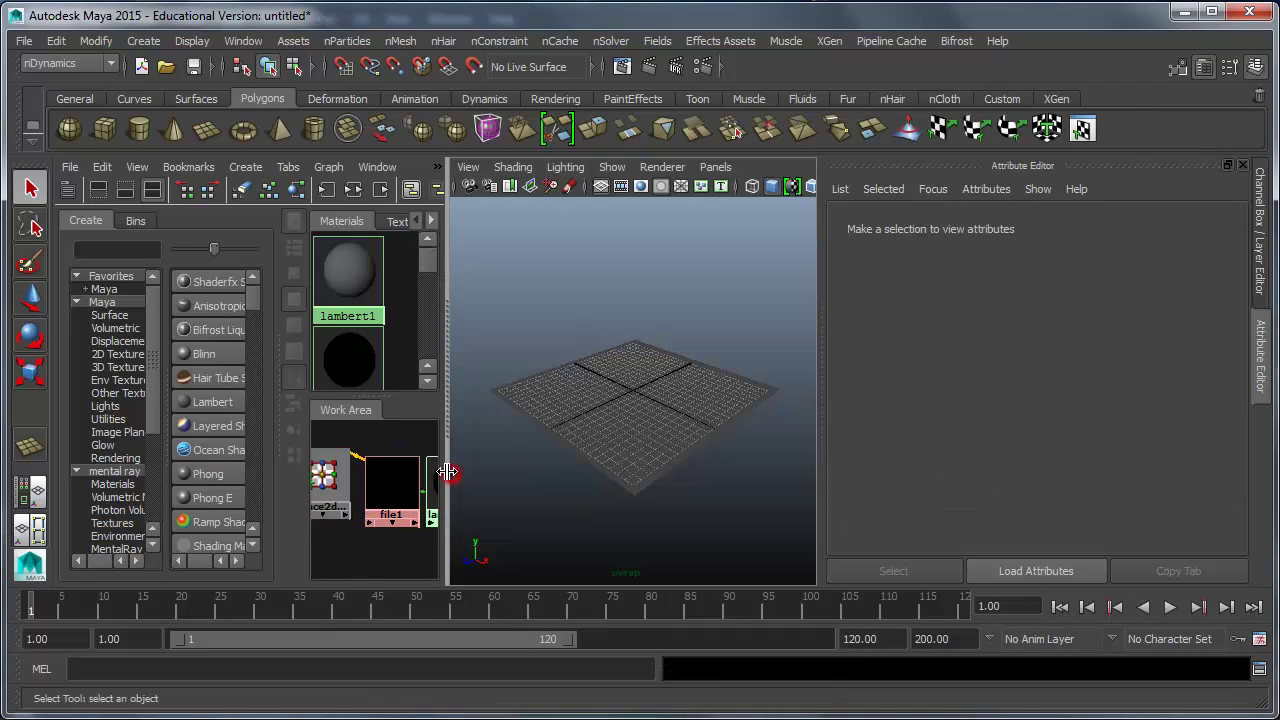
pyautogui.moveTo(447, 472); pyautogui.dragTo(544, 471)
pyautogui.click(511, 481)
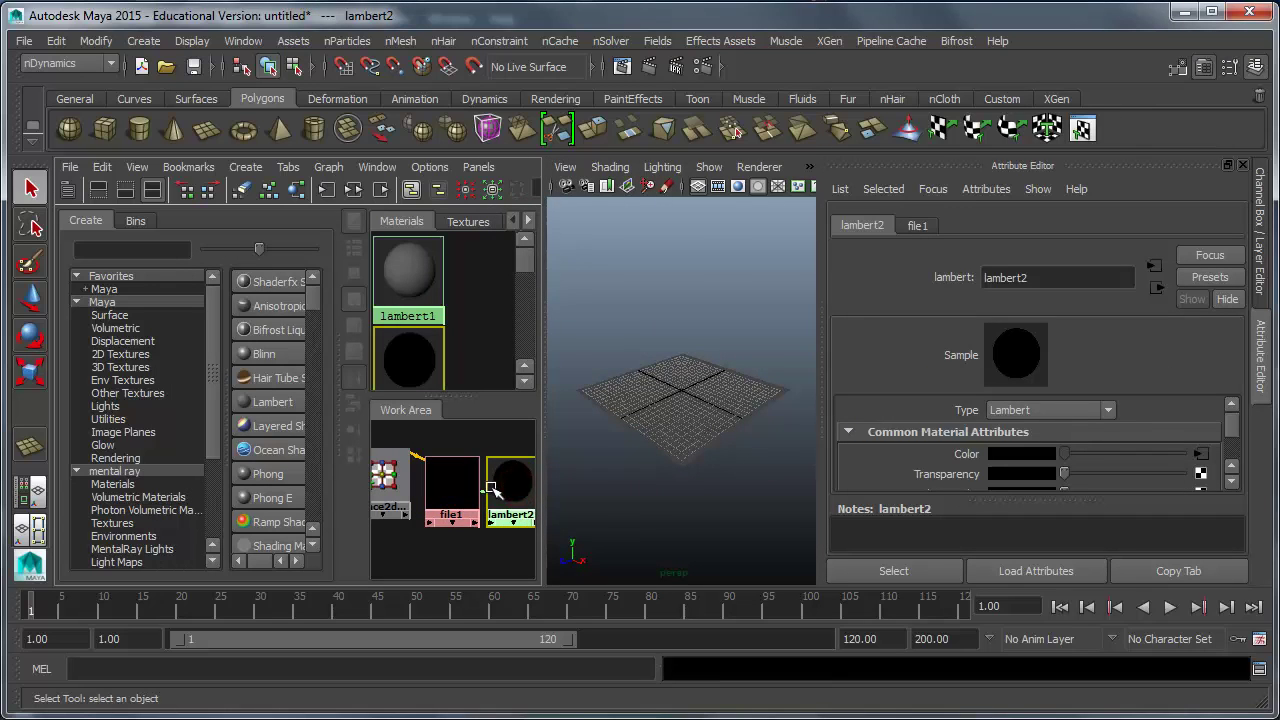
# - Load Kitchen Tile.jpg from the Desktop as the image of the file texture node
pyautogui.click(445, 489)
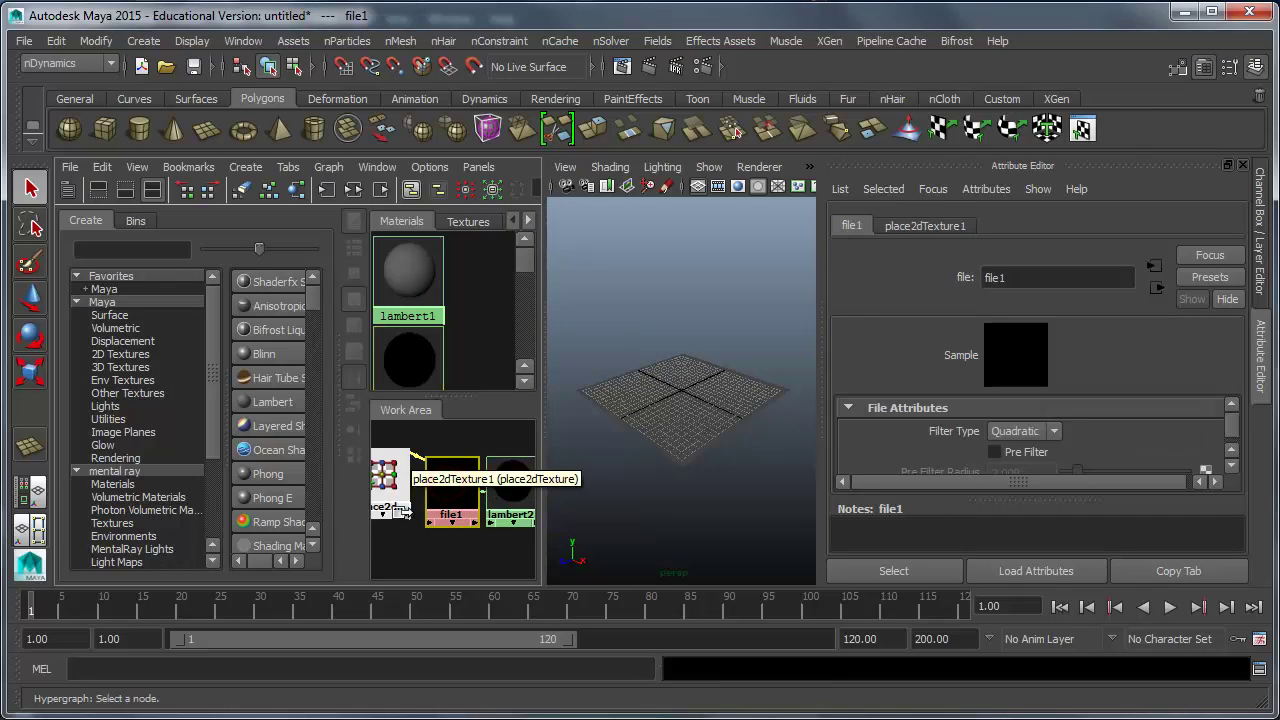
pyautogui.scroll(-3, 1012, 455)
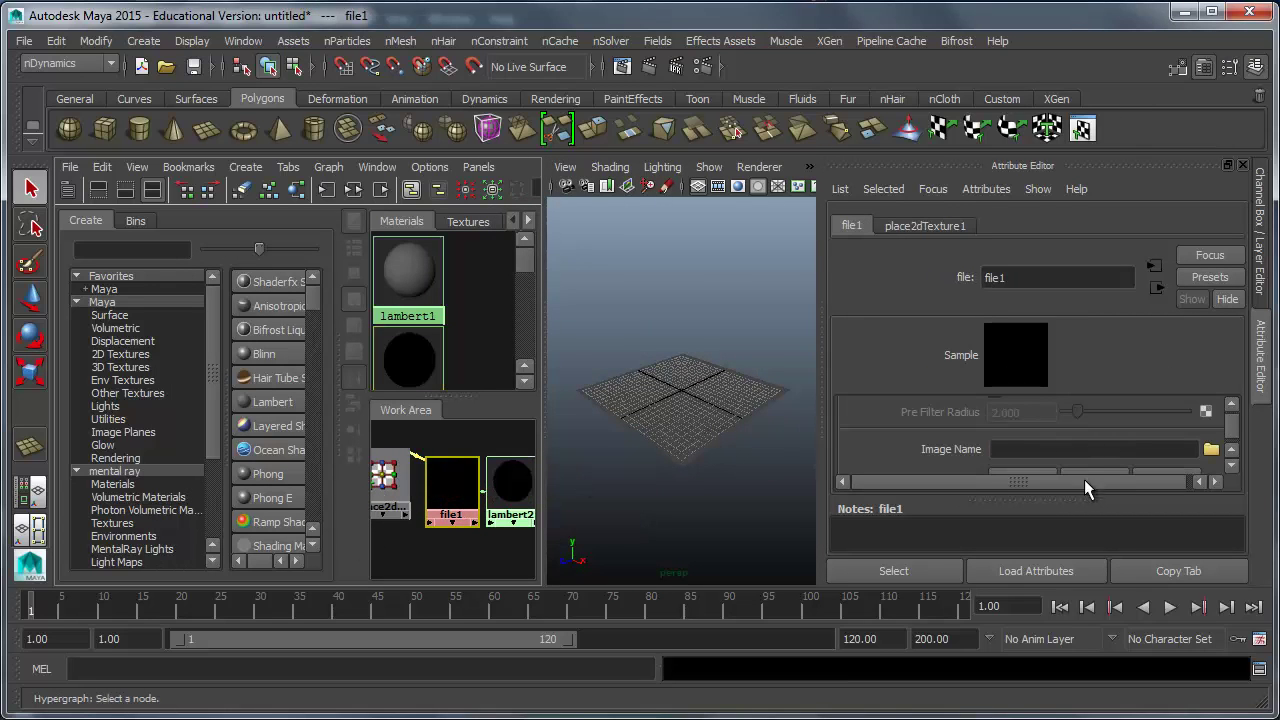
pyautogui.click(1210, 450)
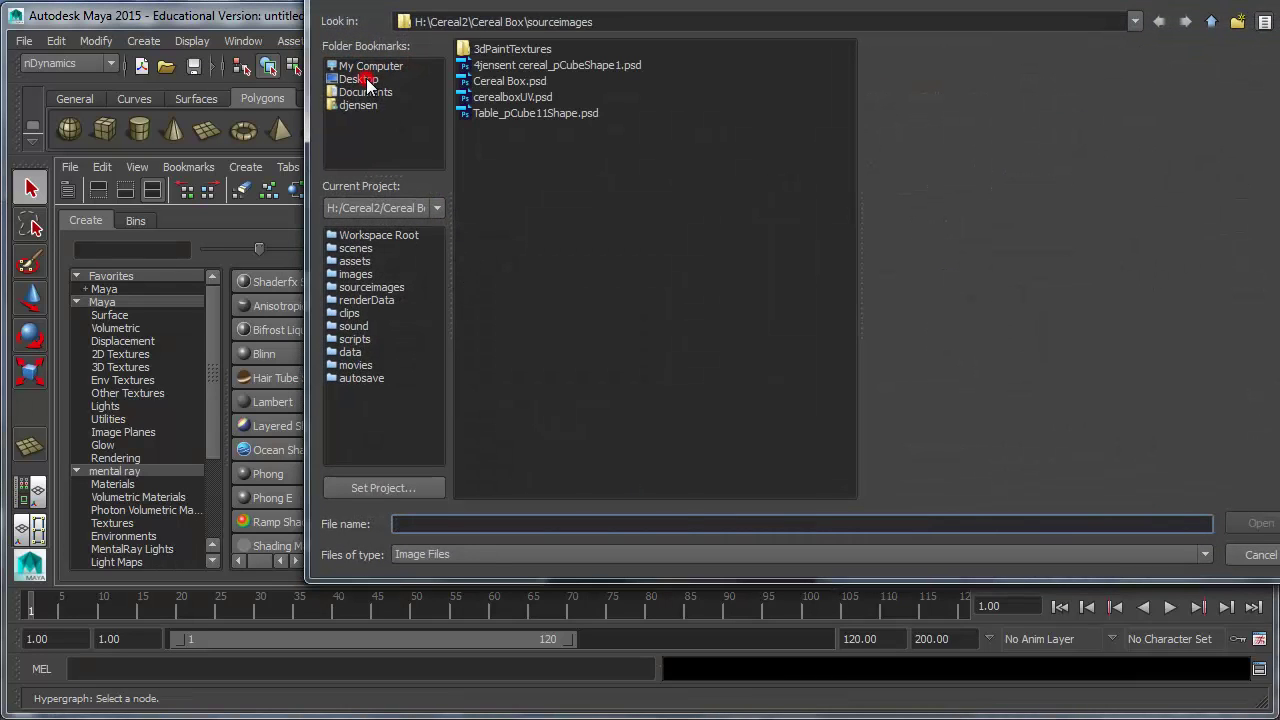
pyautogui.click(362, 78)
pyautogui.click(499, 176)
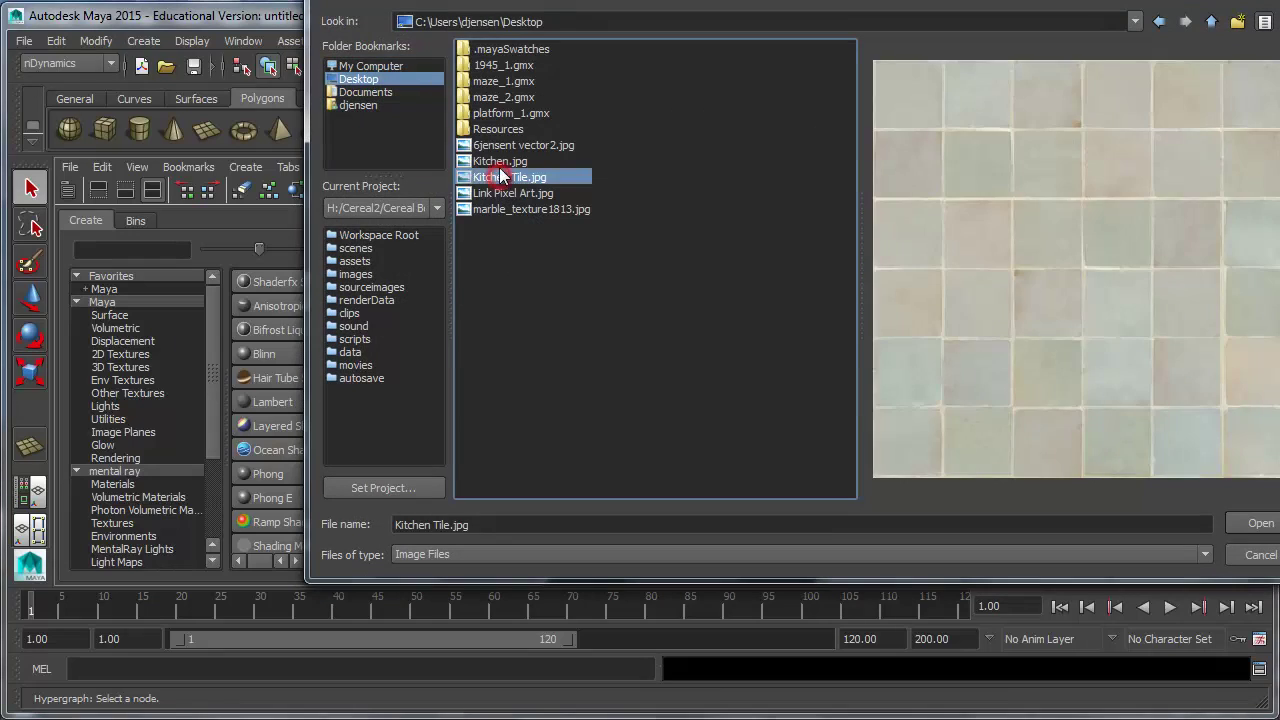
pyautogui.click(500, 162)
pyautogui.click(510, 178)
pyautogui.doubleClick(508, 175)
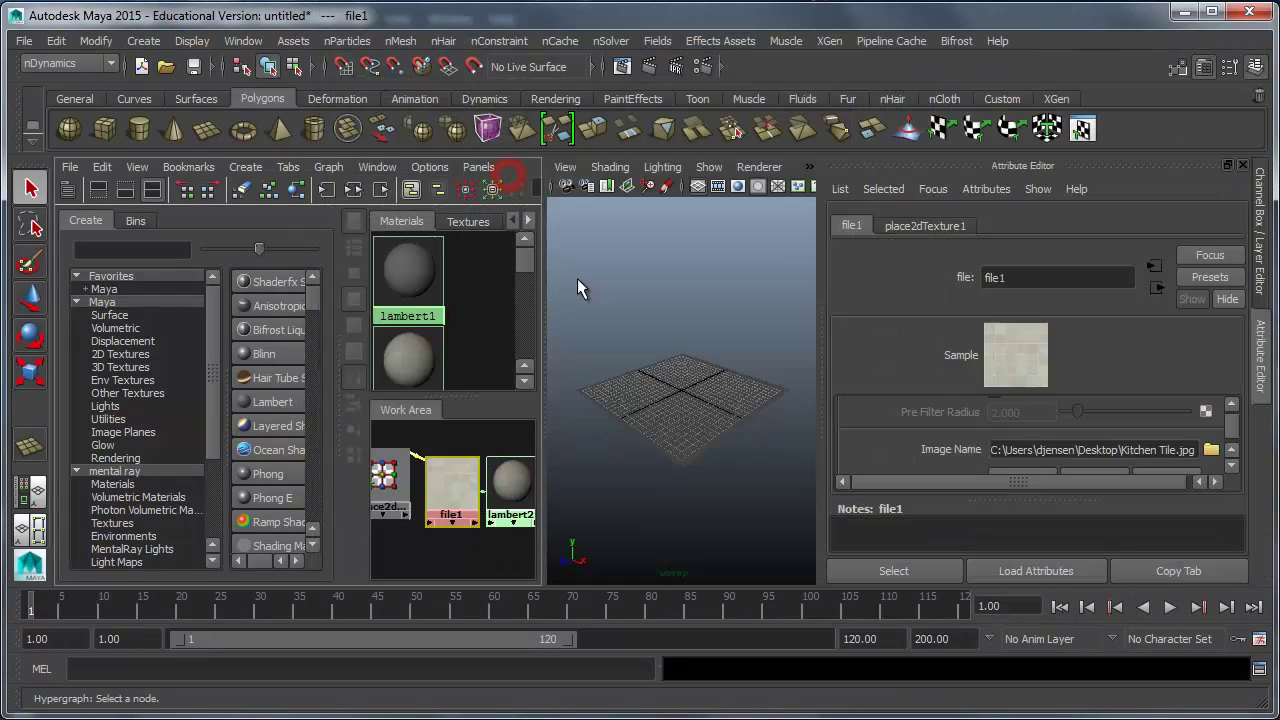
pyautogui.moveTo(386, 482); pyautogui.dragTo(389, 494)
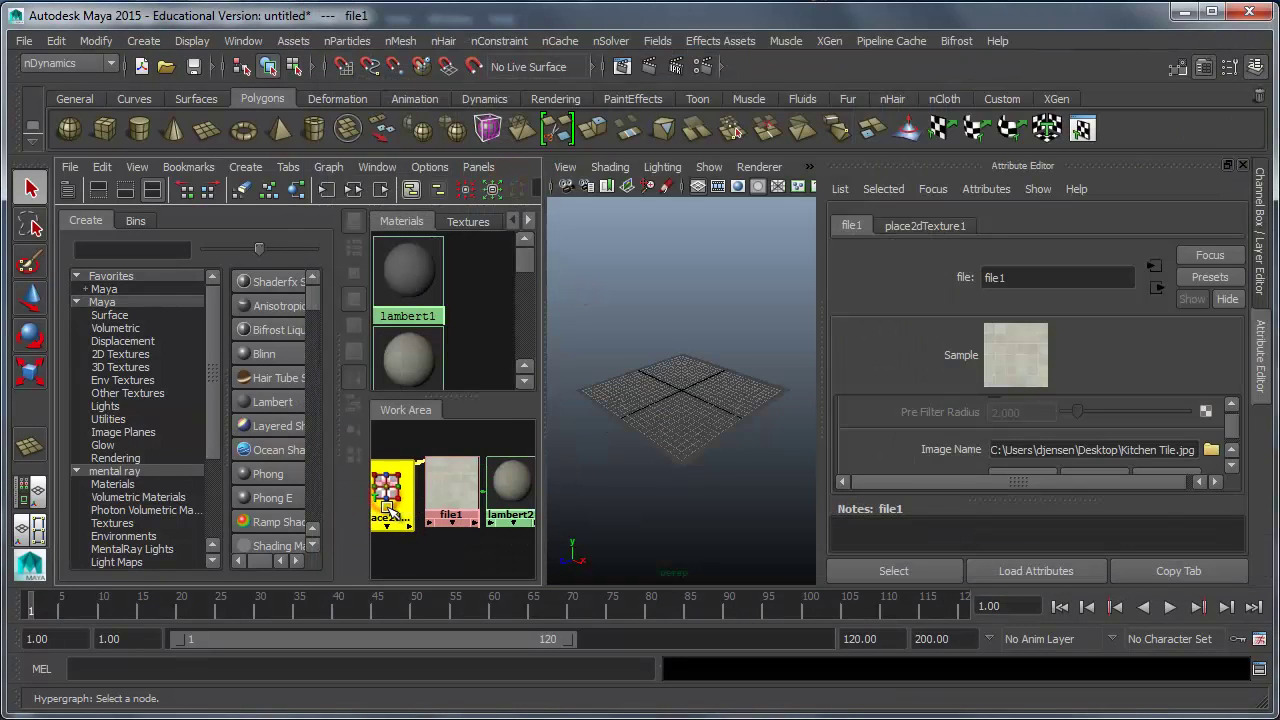
# - Turn on textured display in the viewport and raise the plane slightly above the grid
pyautogui.click(678, 391)
pyautogui.press('f')
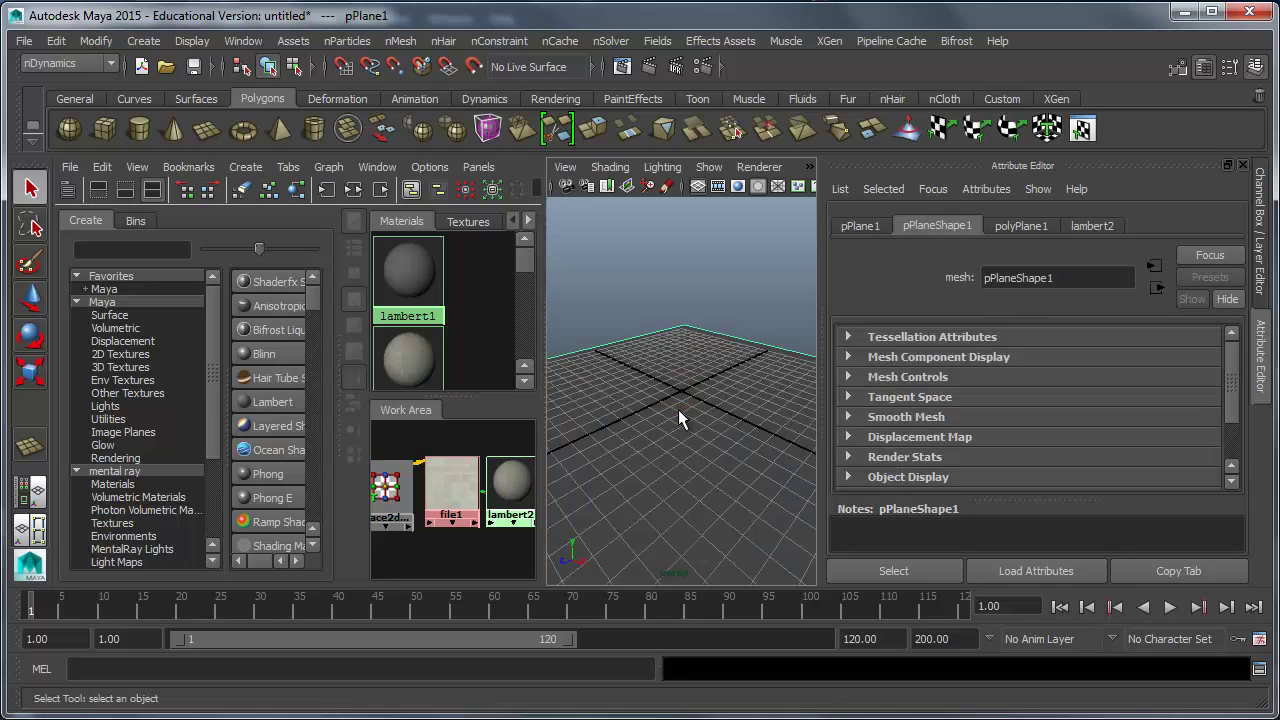
pyautogui.press('6')
pyautogui.moveTo(697, 405)
pyautogui.keyDown('alt'); pyautogui.mouseDown()
pyautogui.moveTo(683, 443)
pyautogui.moveTo(671, 420)
pyautogui.mouseUp(); pyautogui.keyUp('alt')
pyautogui.press('w')
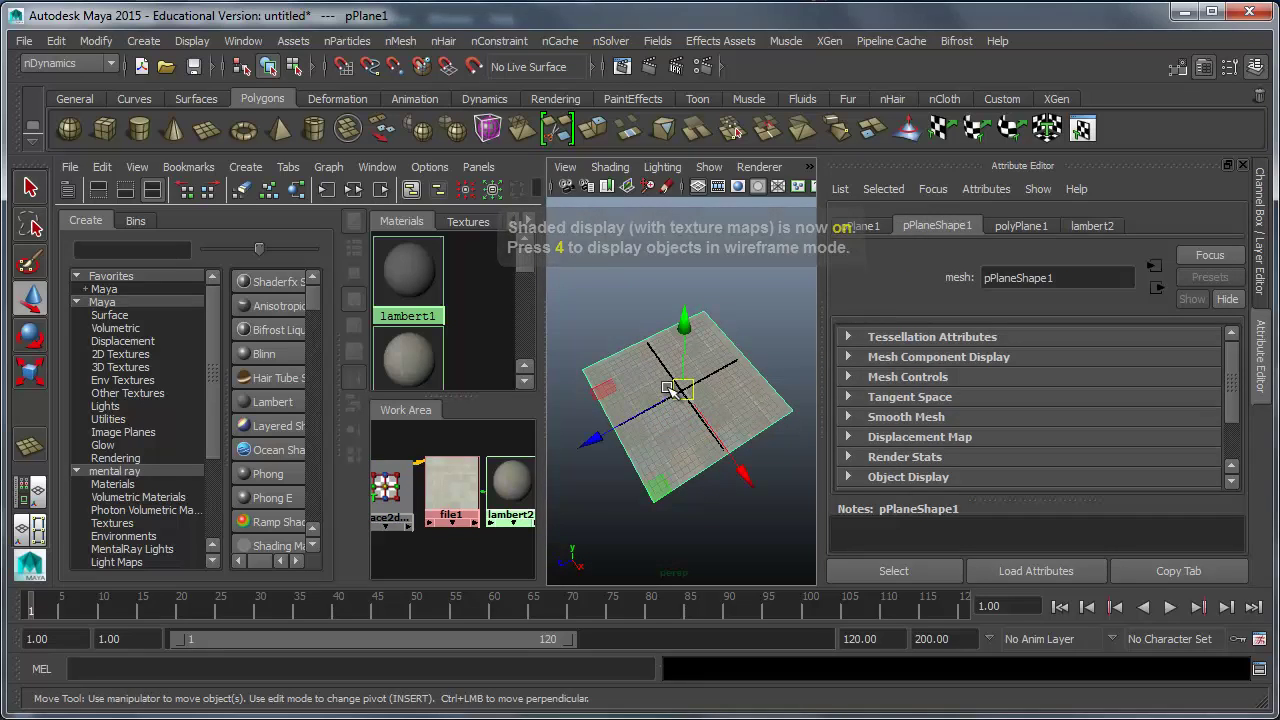
pyautogui.moveTo(684, 364); pyautogui.dragTo(688, 350)
pyautogui.click(623, 306)
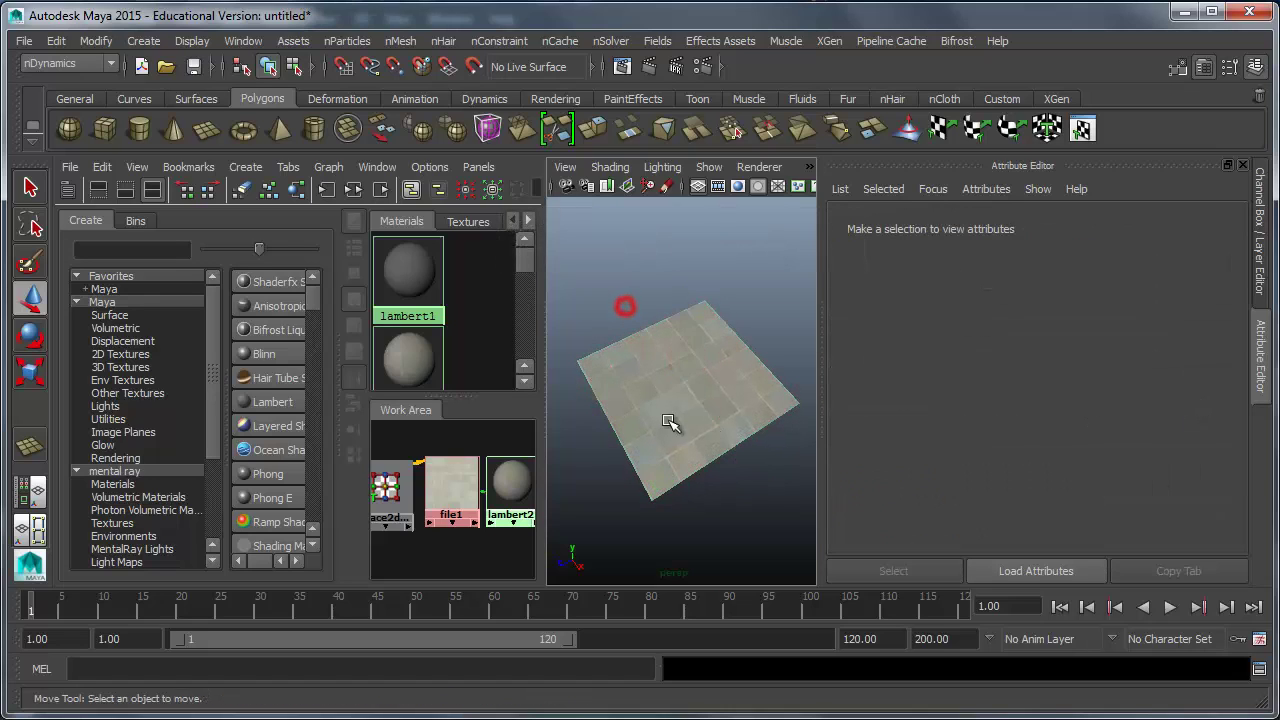
pyautogui.moveTo(669, 421)
pyautogui.keyDown('alt'); pyautogui.mouseDown()
pyautogui.moveTo(683, 403)
pyautogui.moveTo(640, 417)
pyautogui.moveTo(697, 406)
pyautogui.moveTo(666, 417)
pyautogui.mouseUp(); pyautogui.keyUp('alt')
pyautogui.scroll(5, 683, 403)
pyautogui.scroll(-5, 683, 403)
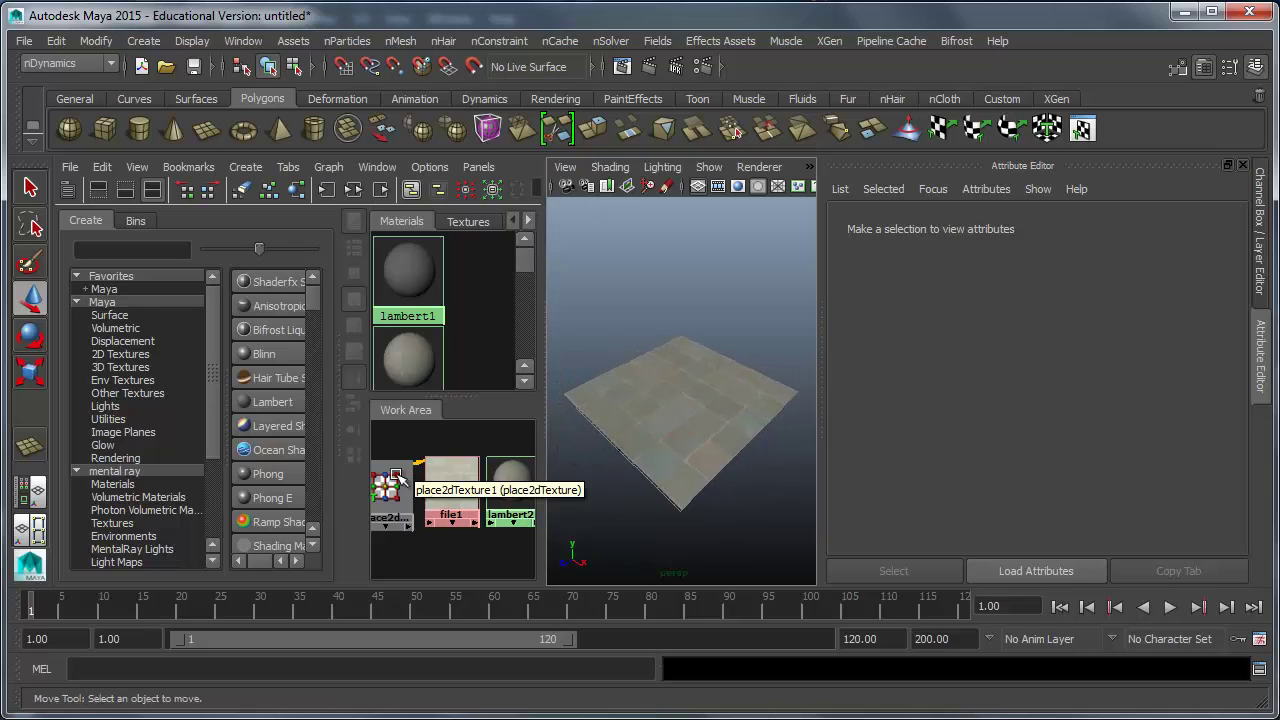
# - Set Repeat UV to 5 and 5 on the tile texture's 2D placement node
pyautogui.click(398, 478)
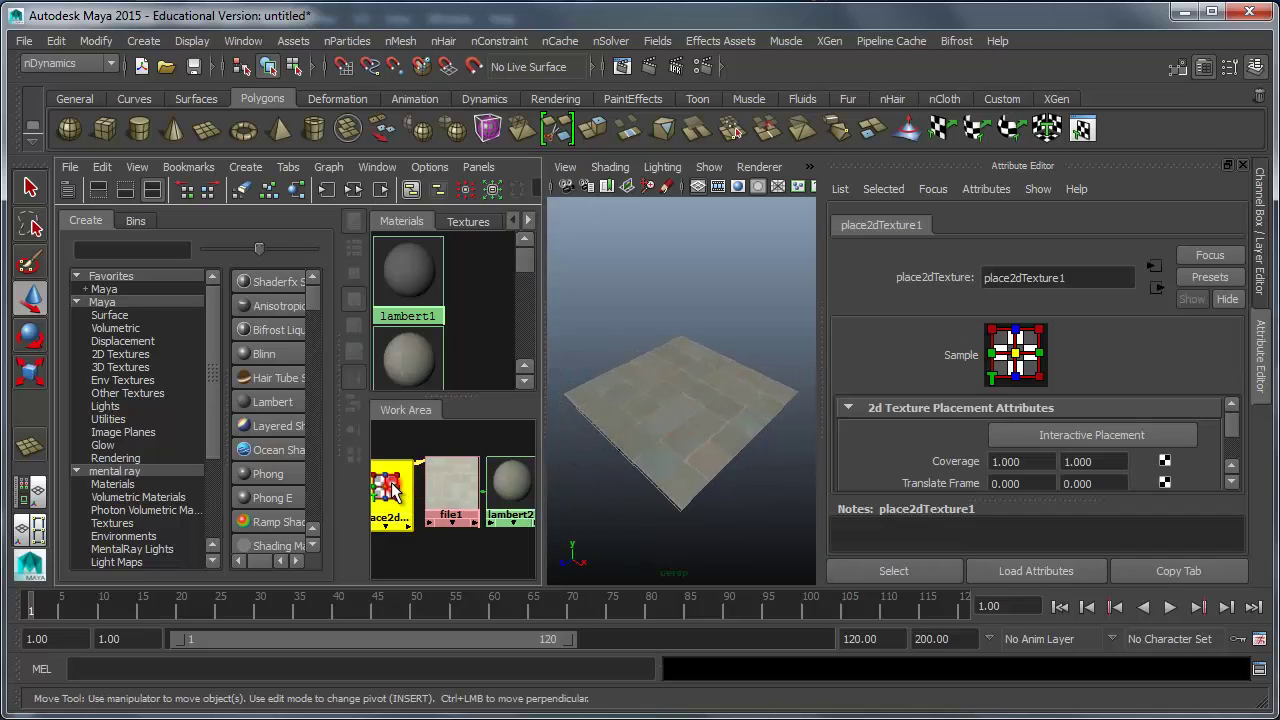
pyautogui.scroll(-4, 1051, 457)
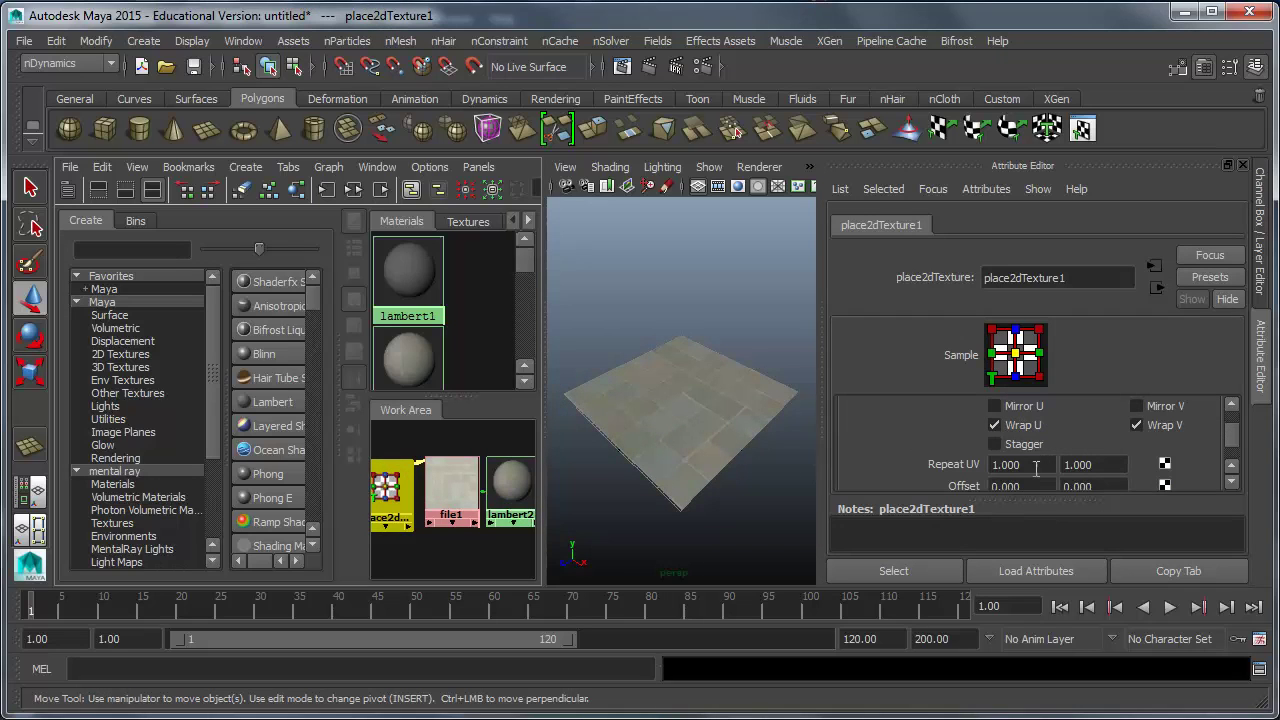
pyautogui.doubleClick(1034, 466)
pyautogui.write('5')
pyautogui.press('Tab')
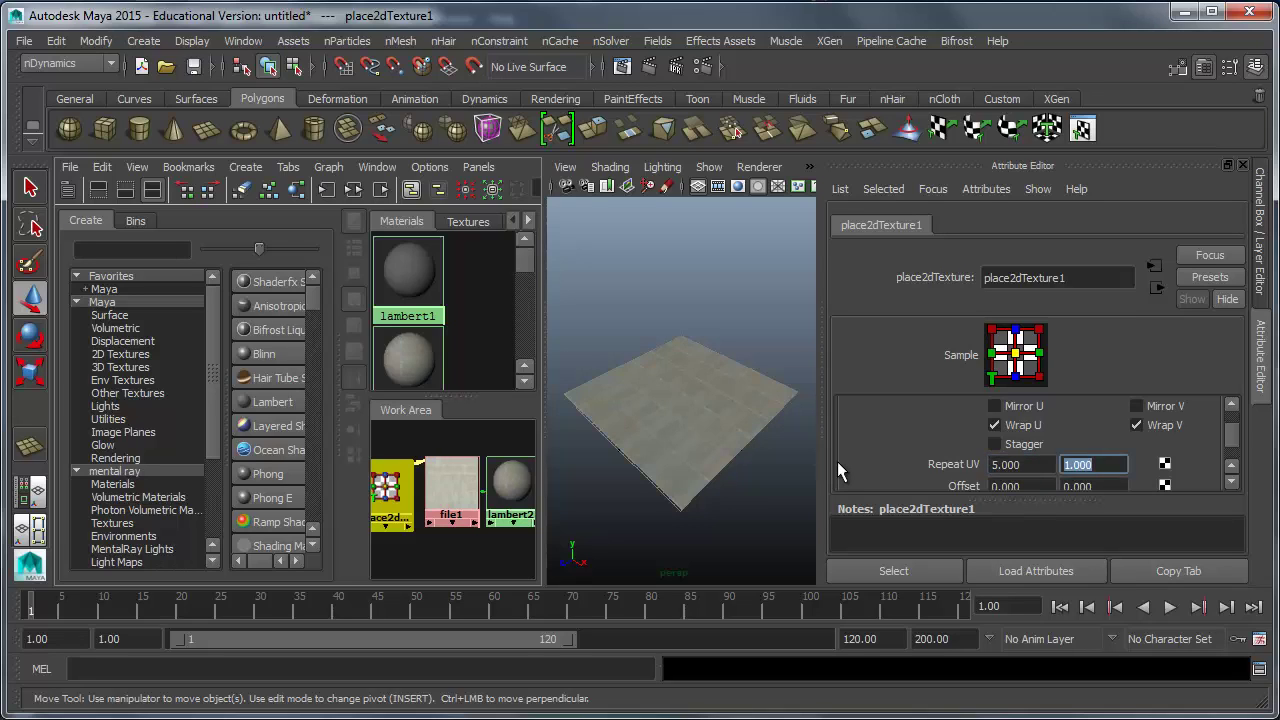
pyautogui.write('5')
pyautogui.press('Tab')
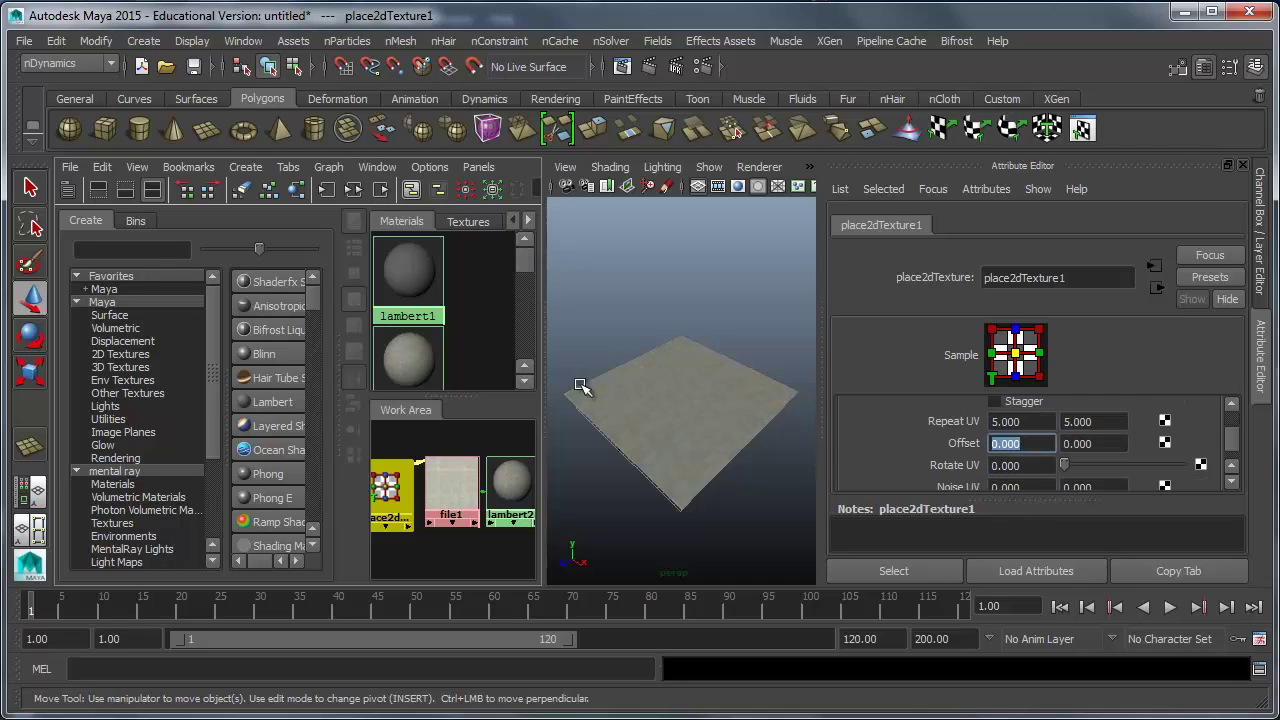
# - Close the Attribute Editor and examine the repeated tile pattern on the plane up close from a low angle
pyautogui.scroll(5, 690, 437)
pyautogui.click(701, 463)
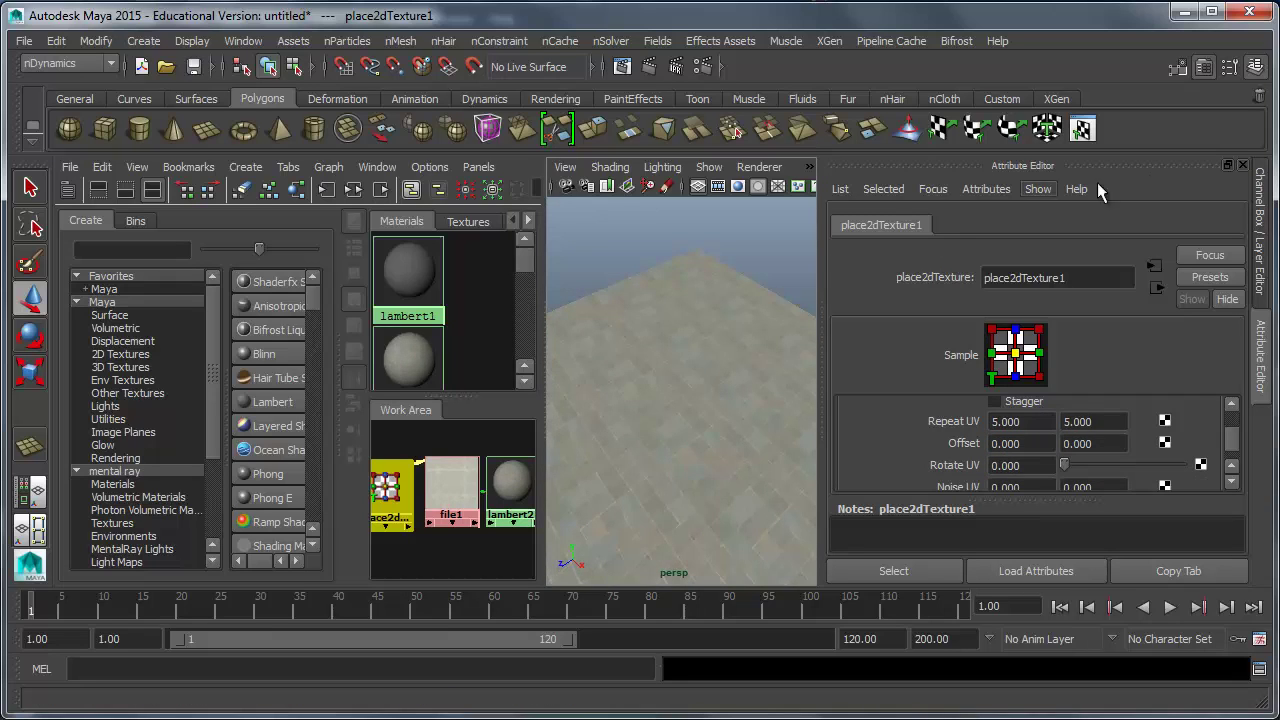
pyautogui.click(1244, 166)
pyautogui.keyDown('alt'); pyautogui.moveTo(850, 460); pyautogui.dragTo(837, 394); pyautogui.keyUp('alt')
pyautogui.scroll(5, 840, 420)
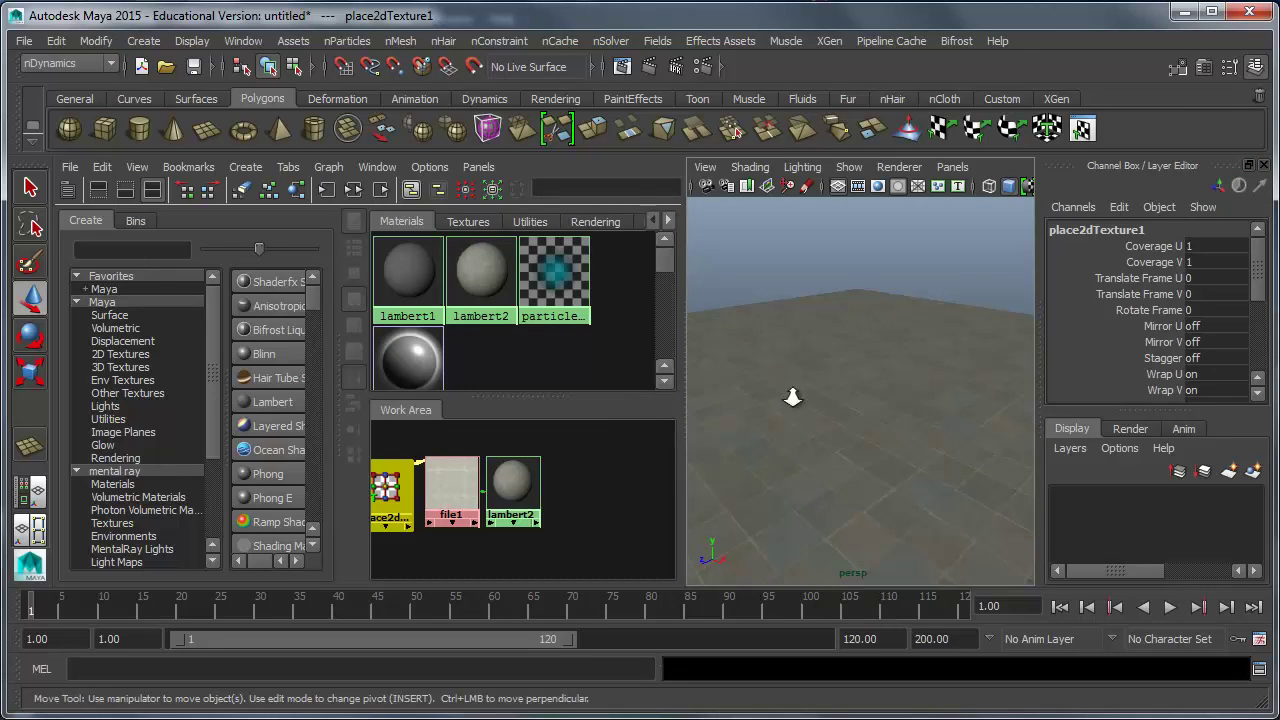
pyautogui.scroll(-2, 795, 400)
pyautogui.keyDown('alt'); pyautogui.moveTo(802, 452); pyautogui.dragTo(896, 432); pyautogui.keyUp('alt')
pyautogui.keyDown('alt'); pyautogui.moveTo(877, 438); pyautogui.dragTo(875, 455, button='middle'); pyautogui.keyUp('alt')
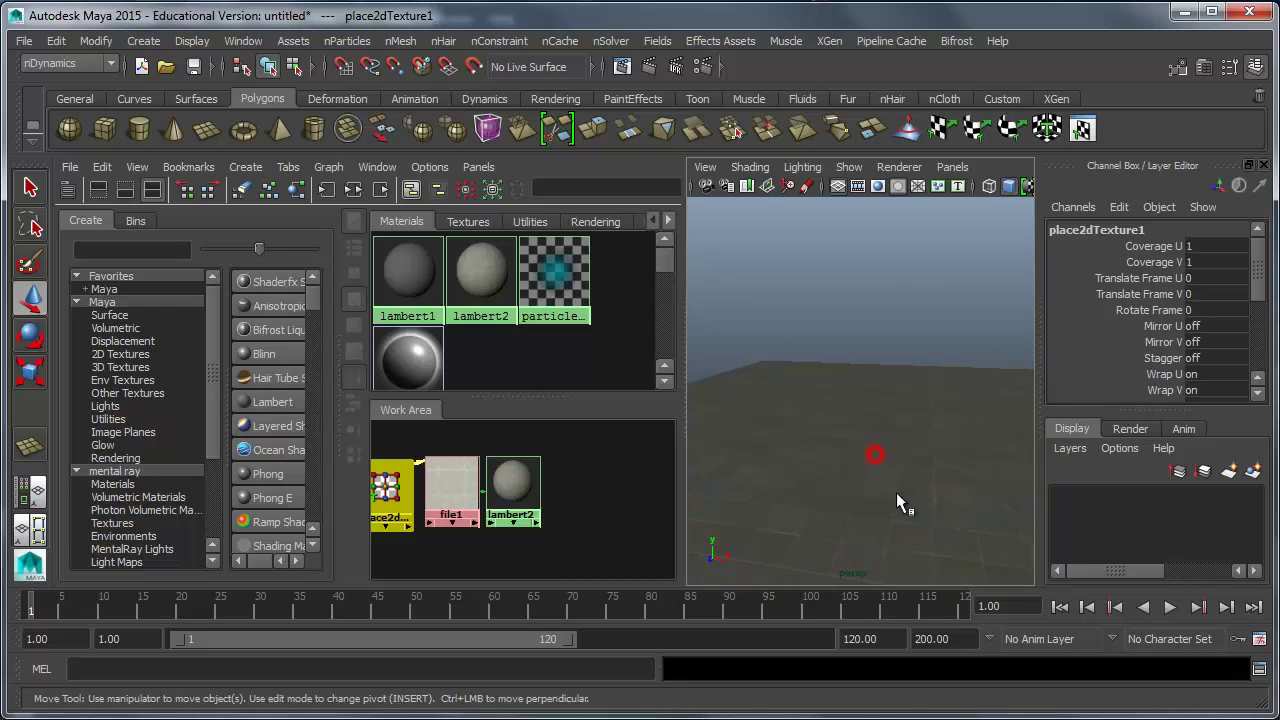
pyautogui.keyDown('alt'); pyautogui.moveTo(869, 480); pyautogui.dragTo(830, 467); pyautogui.keyUp('alt')
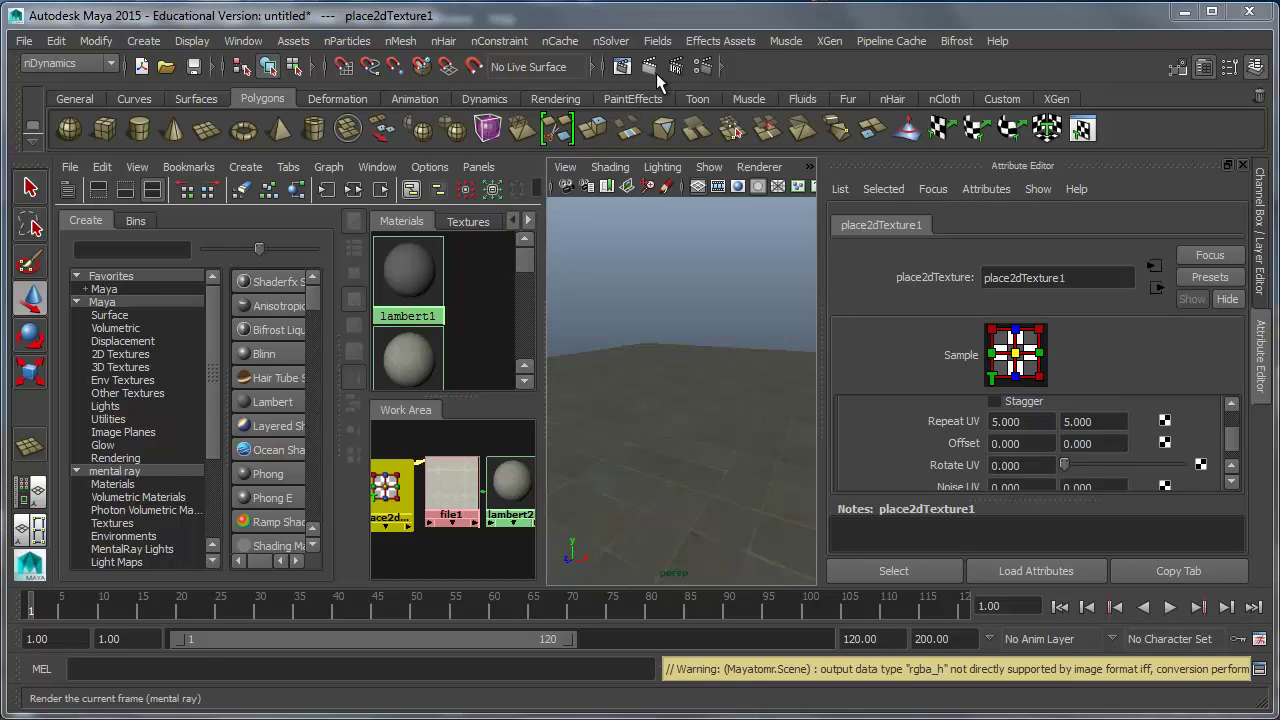
# - Render the current perspective frame with mental ray and bring the rendered tile floor into view
pyautogui.click(652, 62)
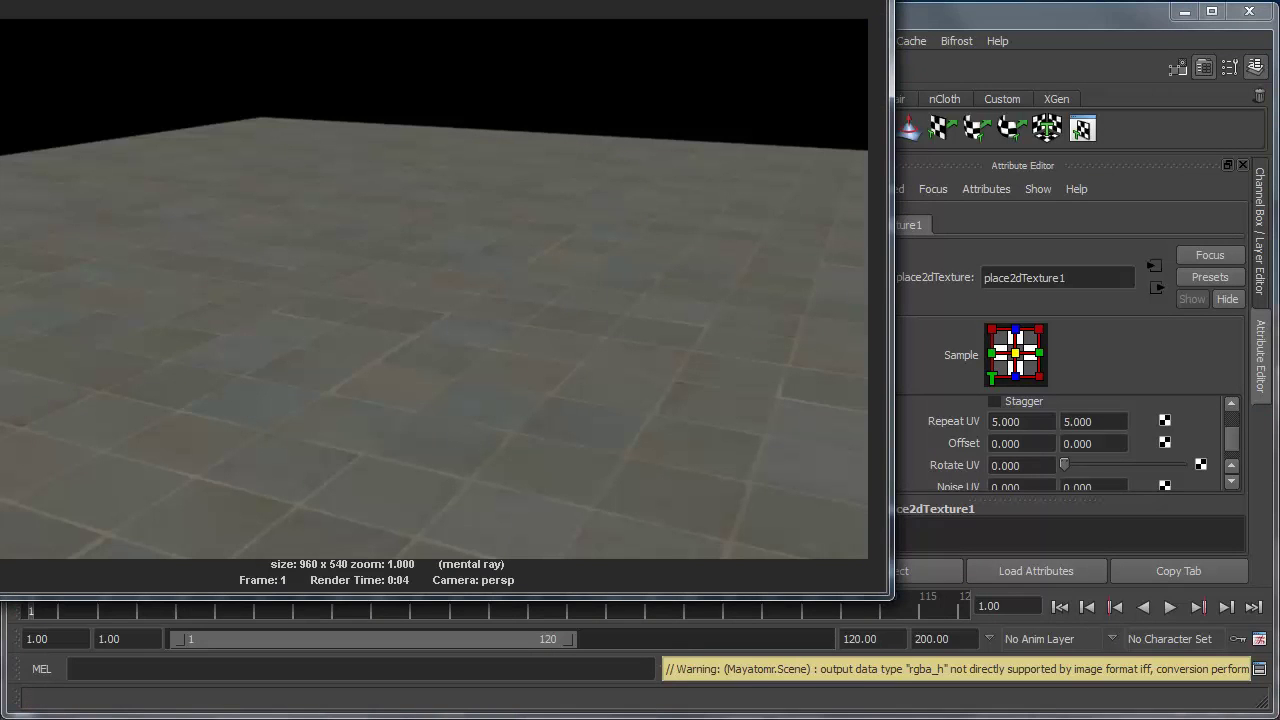
pyautogui.moveTo(557, 0); pyautogui.dragTo(737, 2)
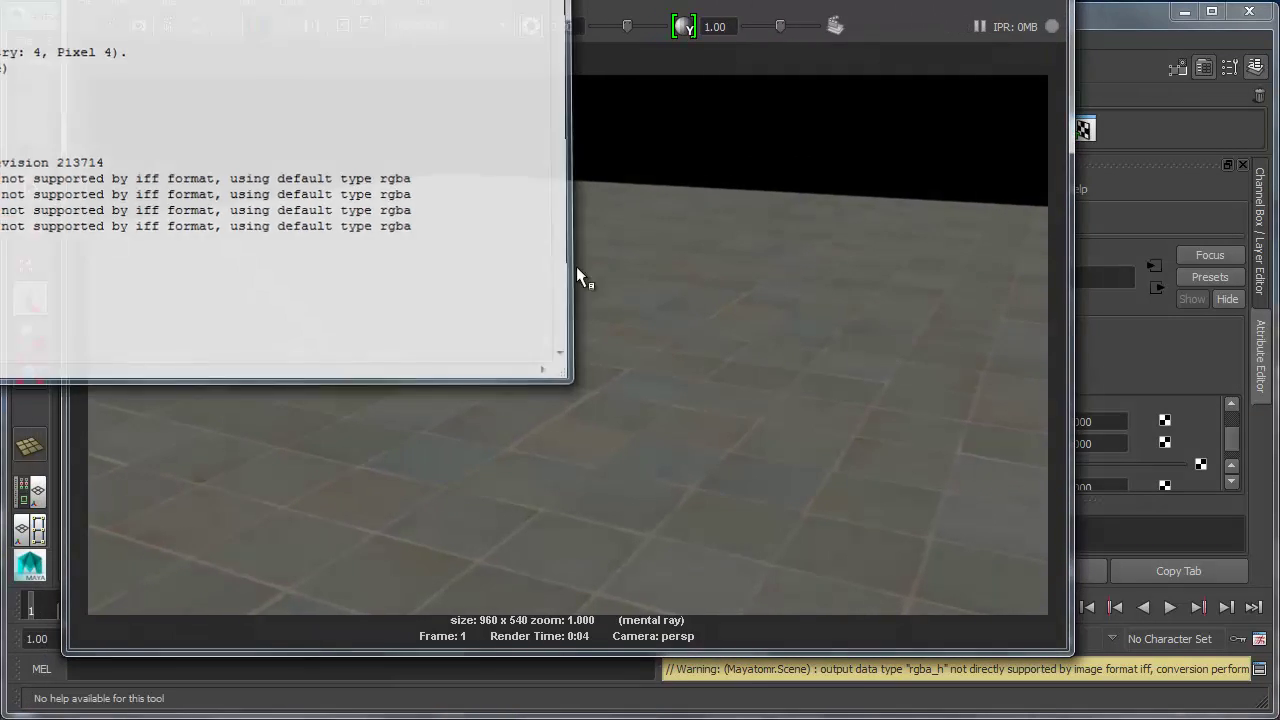
pyautogui.click(580, 274)
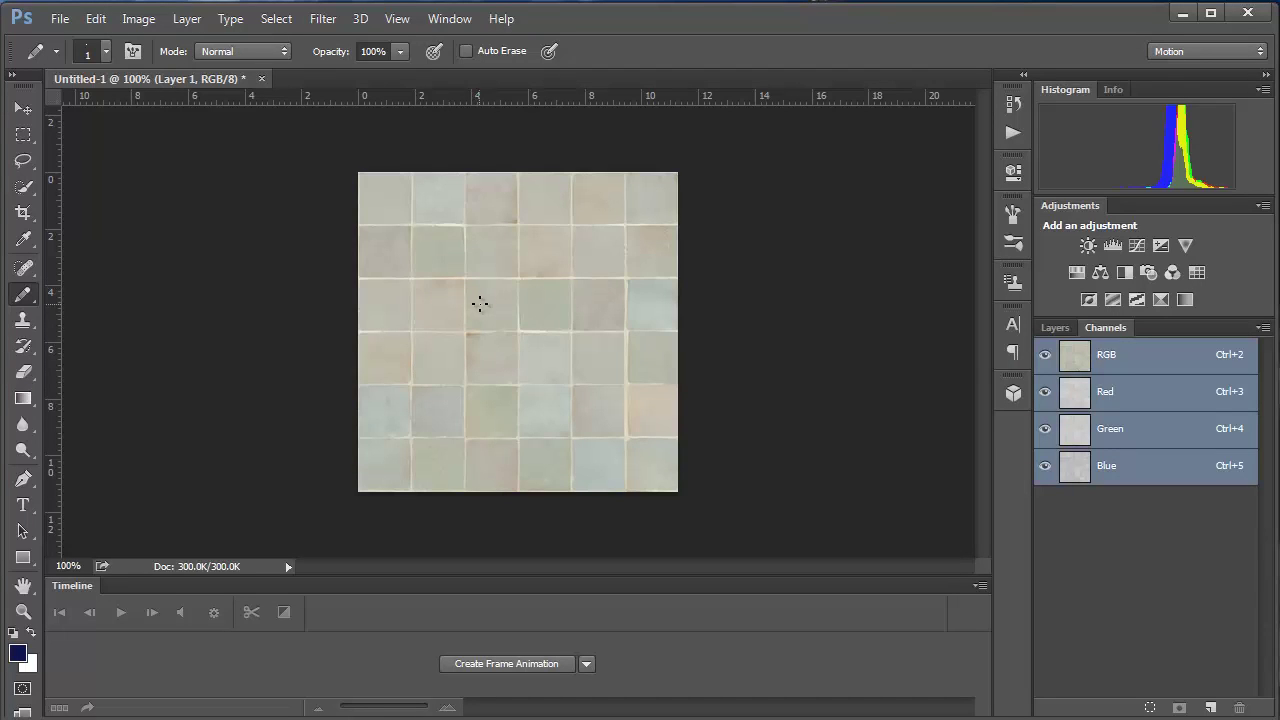
# - Switch to Photoshop and show the layers of the kitchen tile image
pyautogui.click(1050, 327)
pyautogui.keyDown('alt'); pyautogui.scroll(1, 620, 320); pyautogui.keyUp('alt')
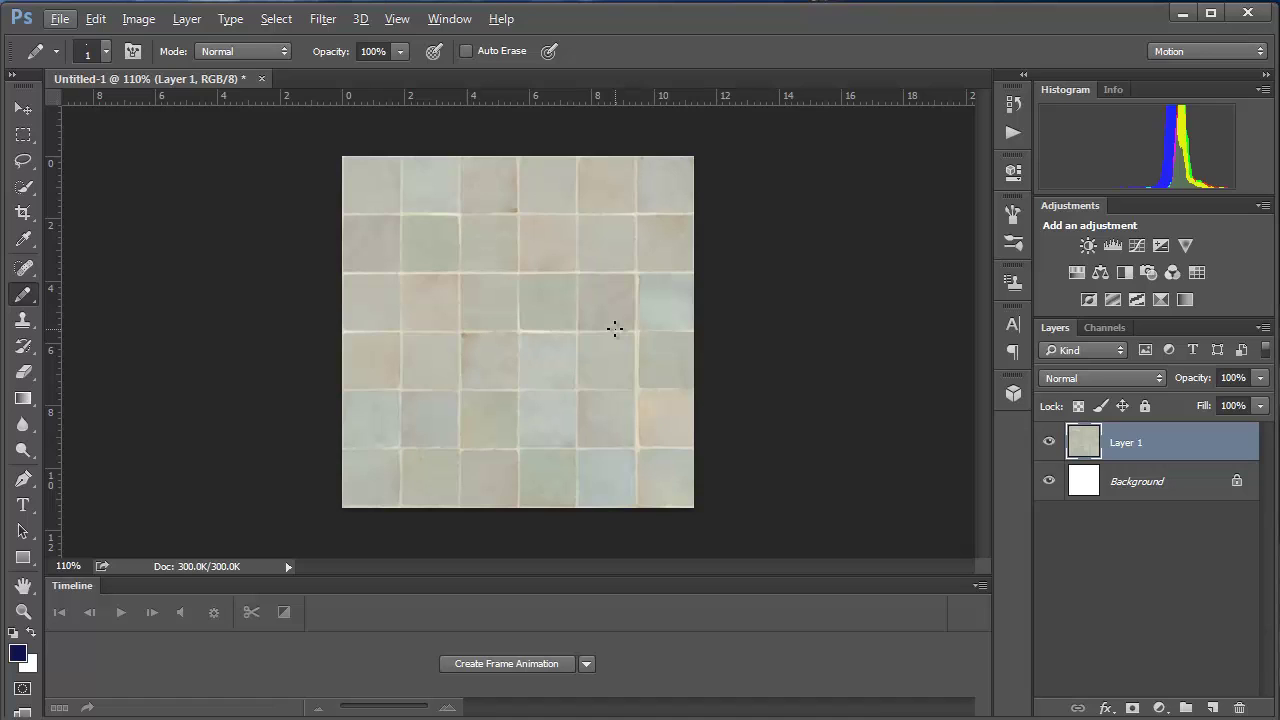
# - Convert the kitchen tile image to Grayscale mode without flattening its layers, and discard the colour information
pyautogui.keyDown('alt'); pyautogui.scroll(3, 419, 349); pyautogui.keyUp('alt')
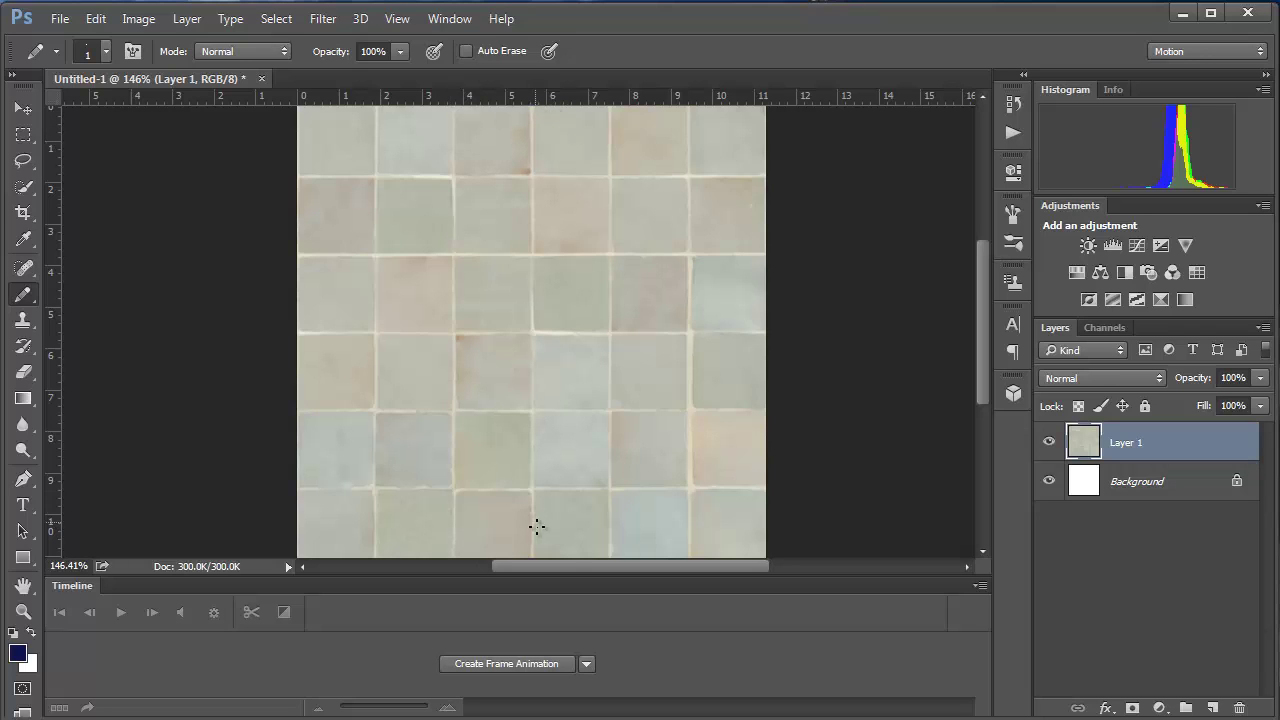
pyautogui.click(140, 19)
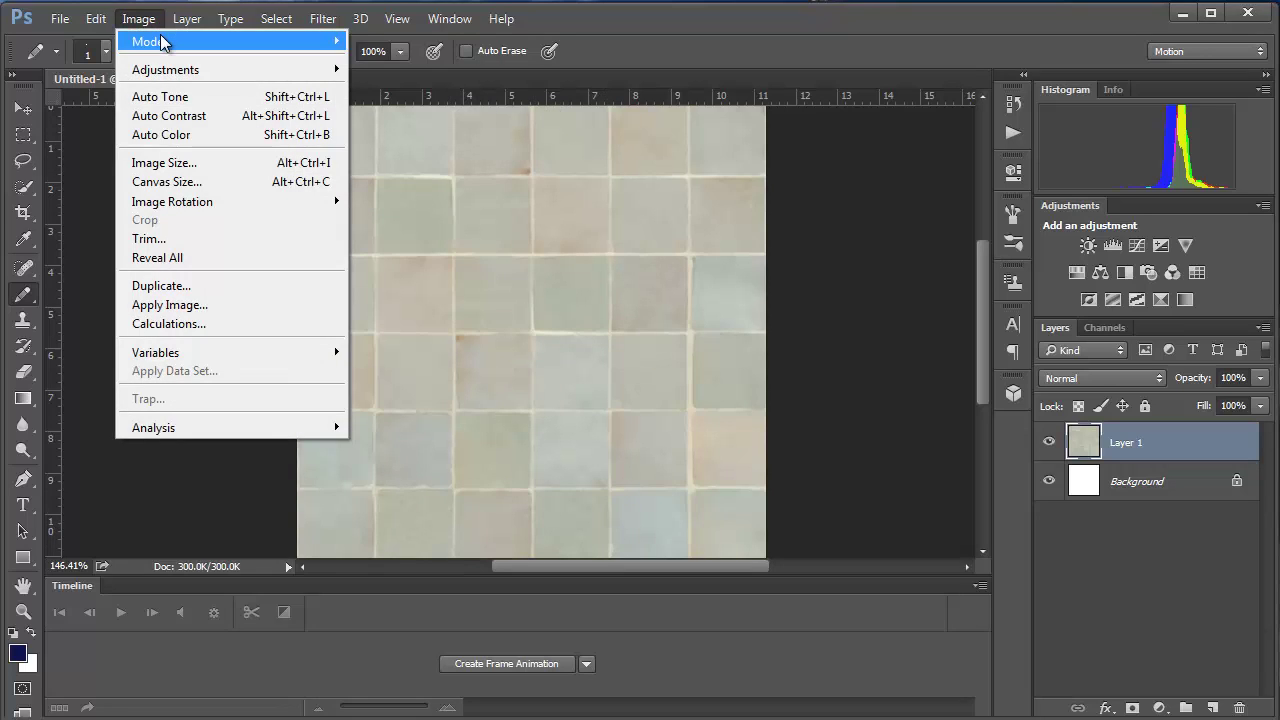
pyautogui.moveTo(216, 41)
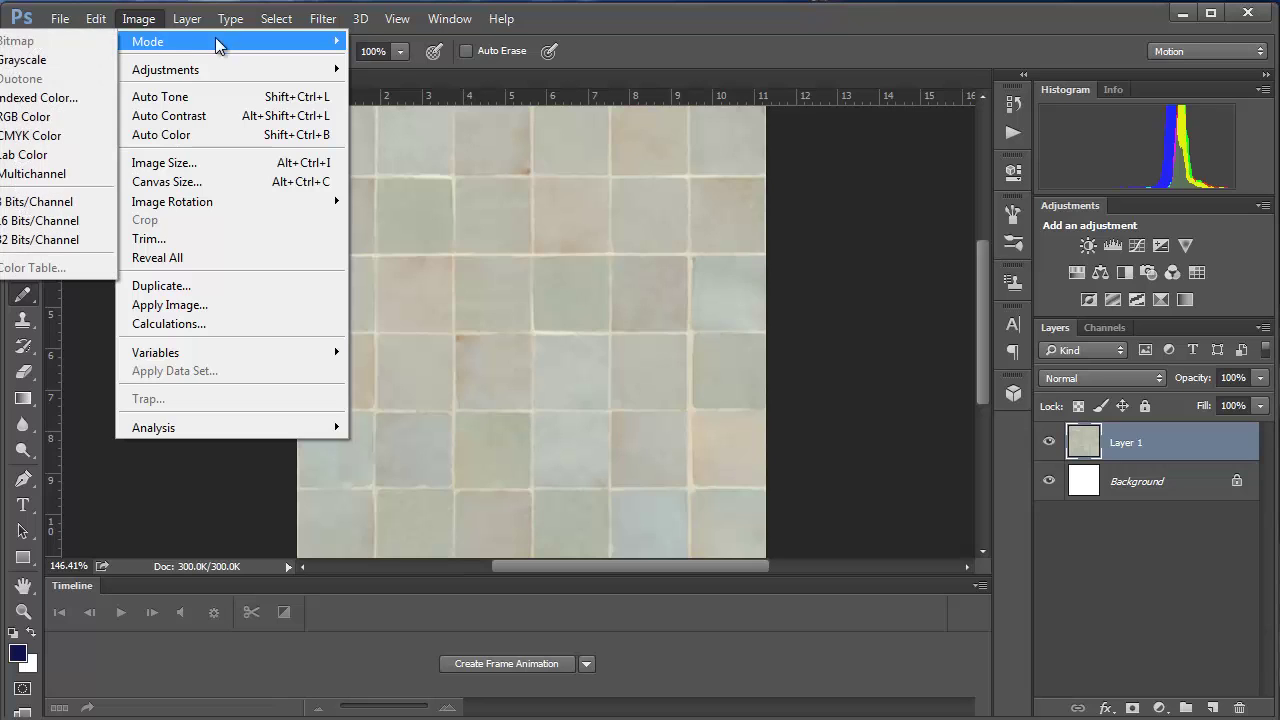
pyautogui.click(23, 59)
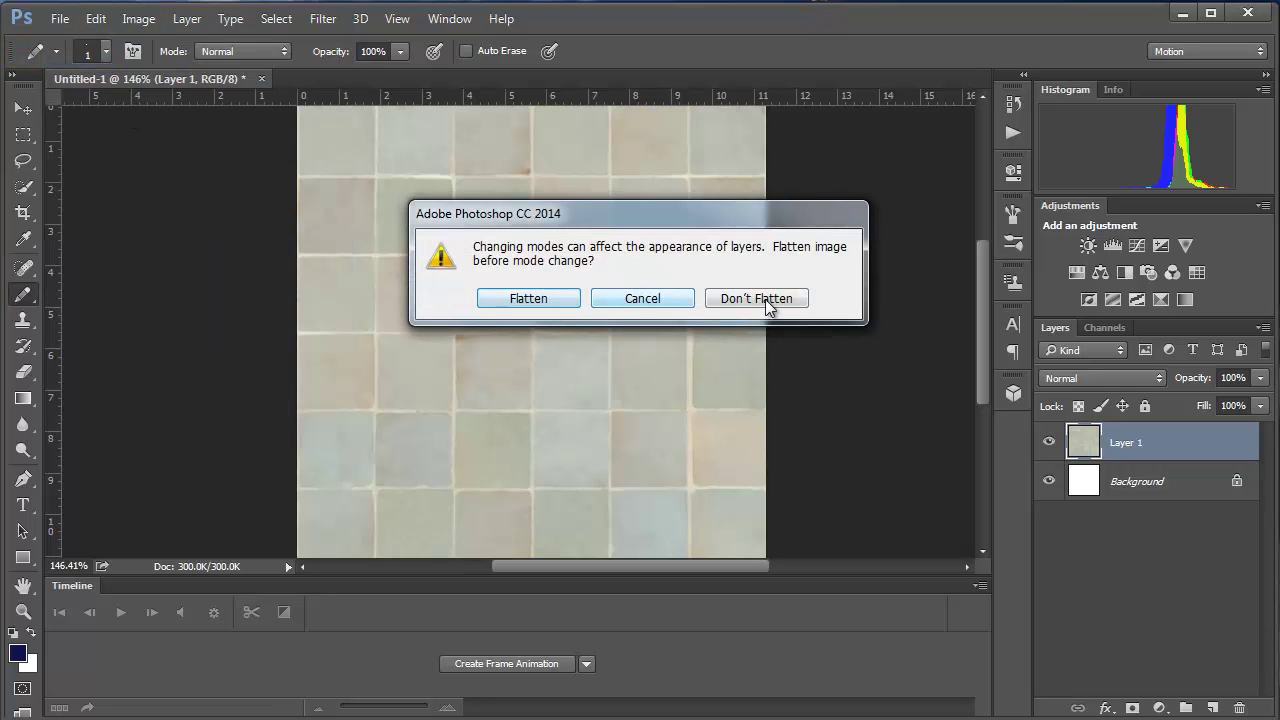
pyautogui.click(751, 297)
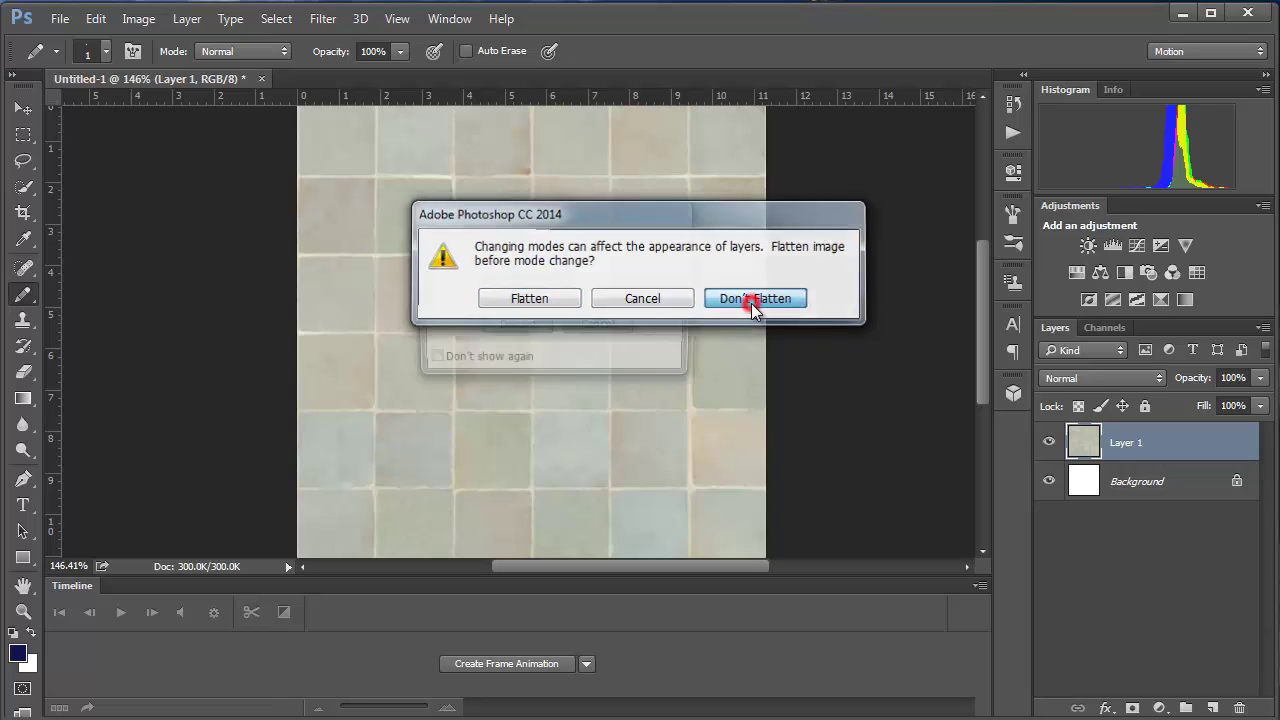
pyautogui.click(500, 322)
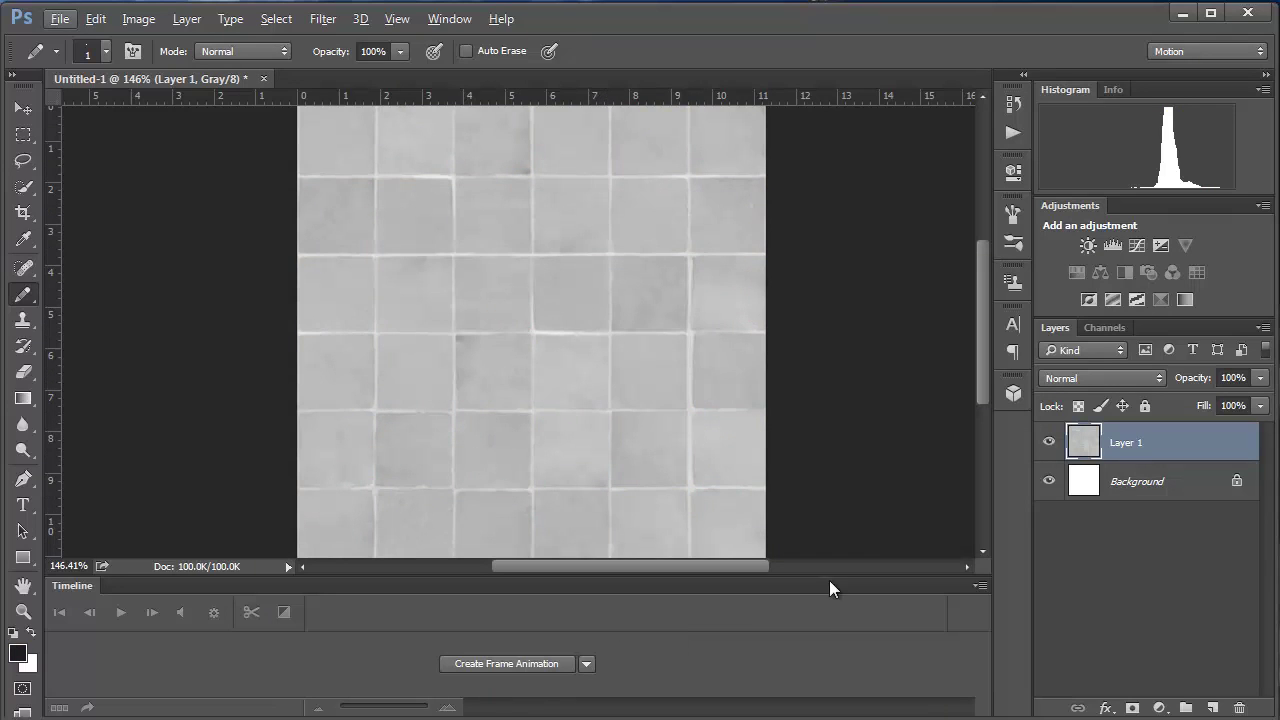
# - Change the workspace from Motion to Essentials
pyautogui.click(1211, 51)
pyautogui.click(1183, 62)
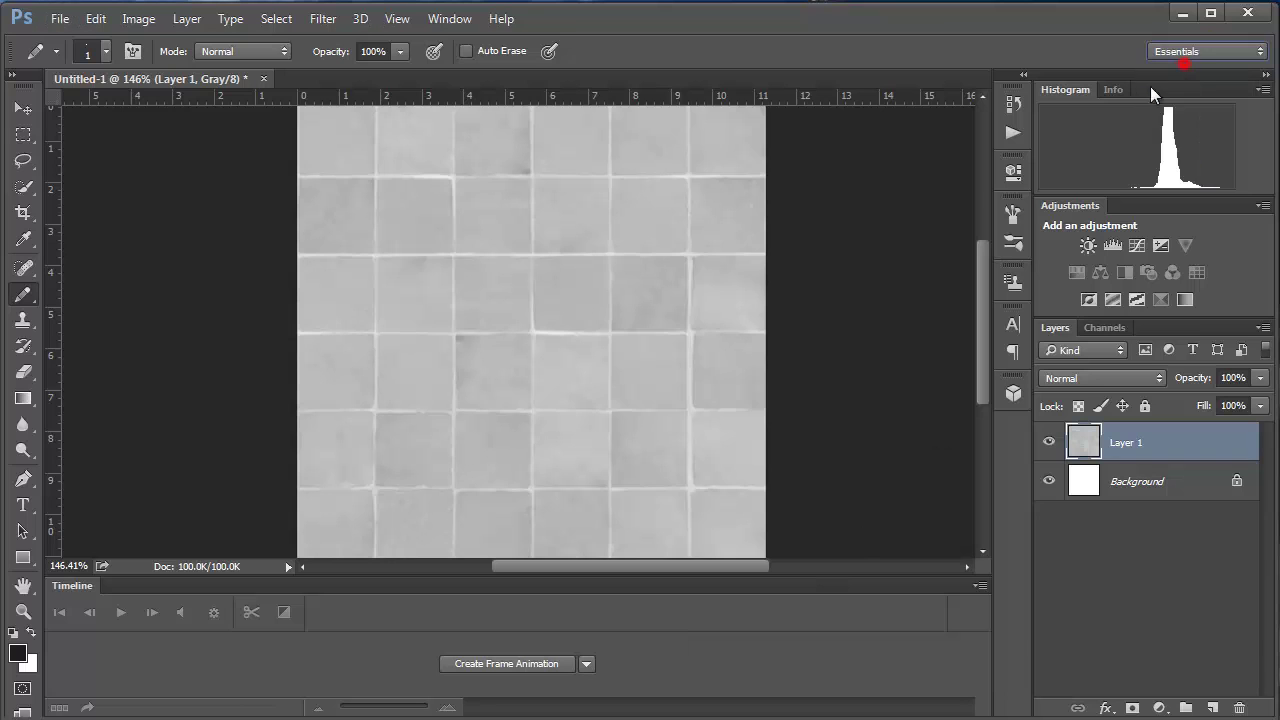
pyautogui.keyDown('alt'); pyautogui.click(537, 485); pyautogui.keyUp('alt')
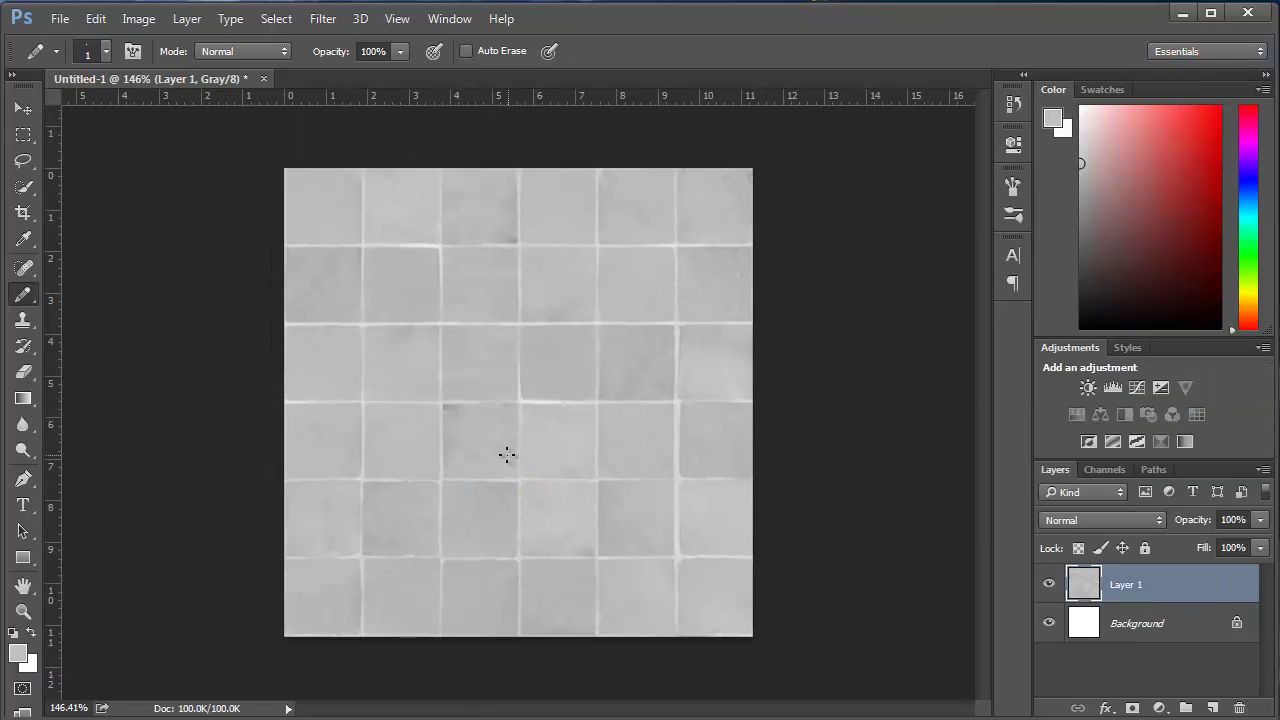
# - Start a Levels adjustment on Layer 1 and invert its tones by setting the output levels to 250 and 0
pyautogui.keyDown('alt'); pyautogui.scroll(1, 506, 456); pyautogui.keyUp('alt')
pyautogui.keyDown('alt'); pyautogui.scroll(3, 534, 400); pyautogui.keyUp('alt')
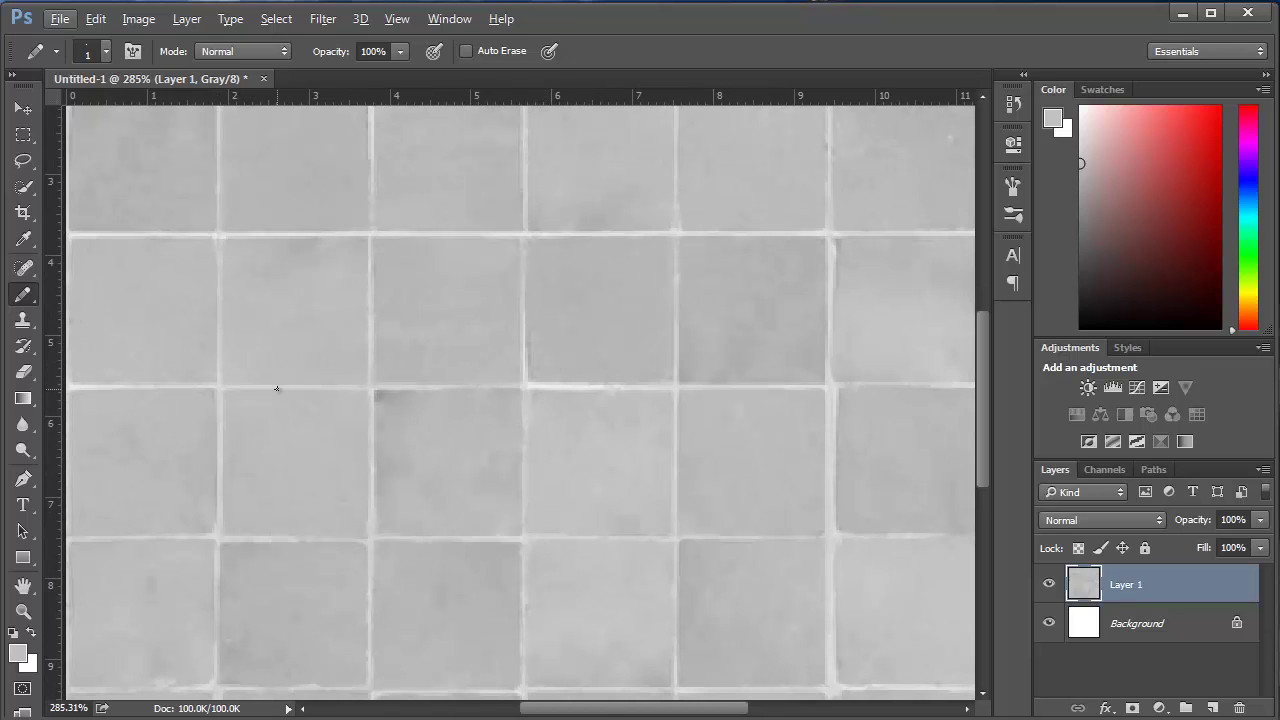
pyautogui.press('i')
pyautogui.hotkey('ctrl', 'l')
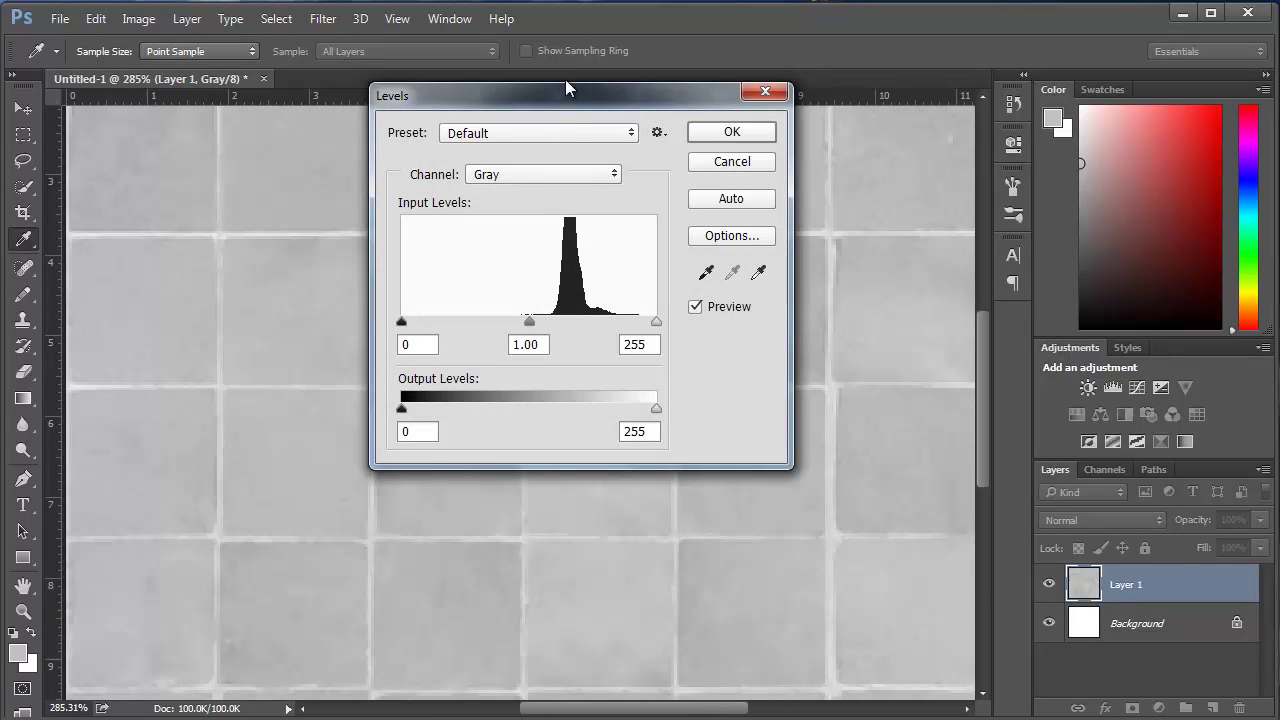
pyautogui.moveTo(565, 88); pyautogui.dragTo(566, 169)
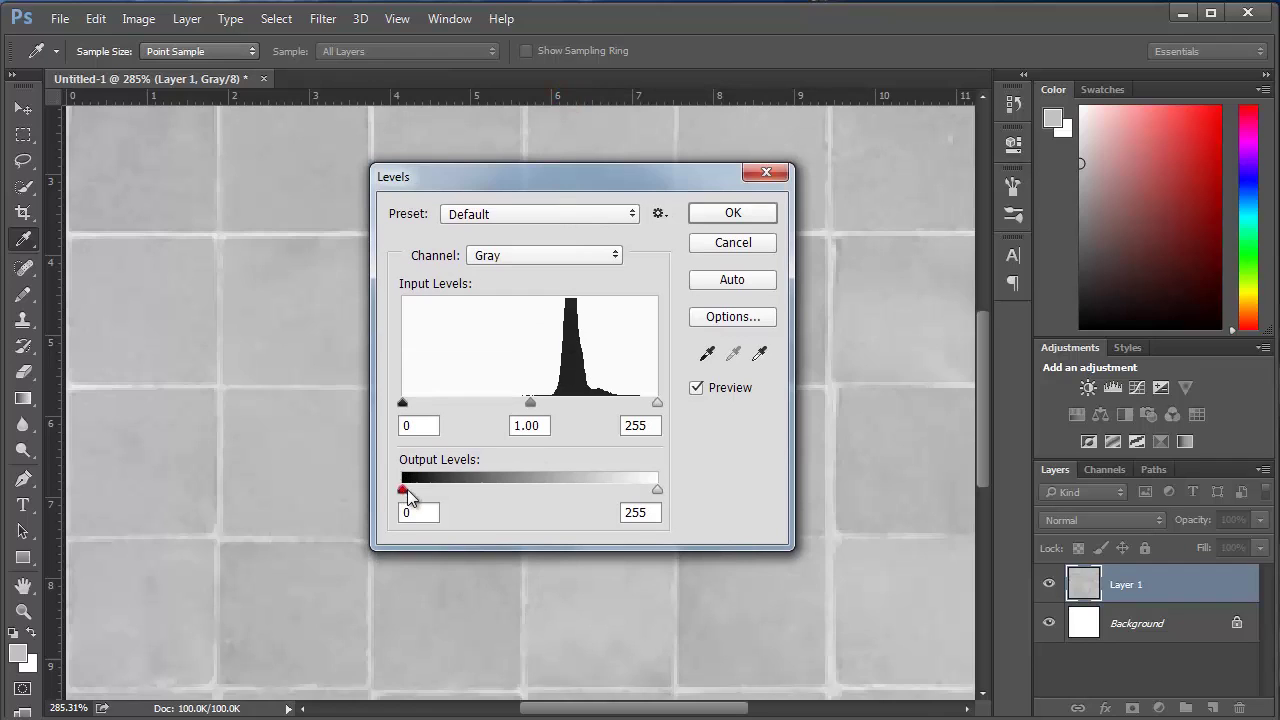
pyautogui.moveTo(404, 489); pyautogui.dragTo(572, 489)
pyautogui.moveTo(657, 489); pyautogui.dragTo(363, 491)
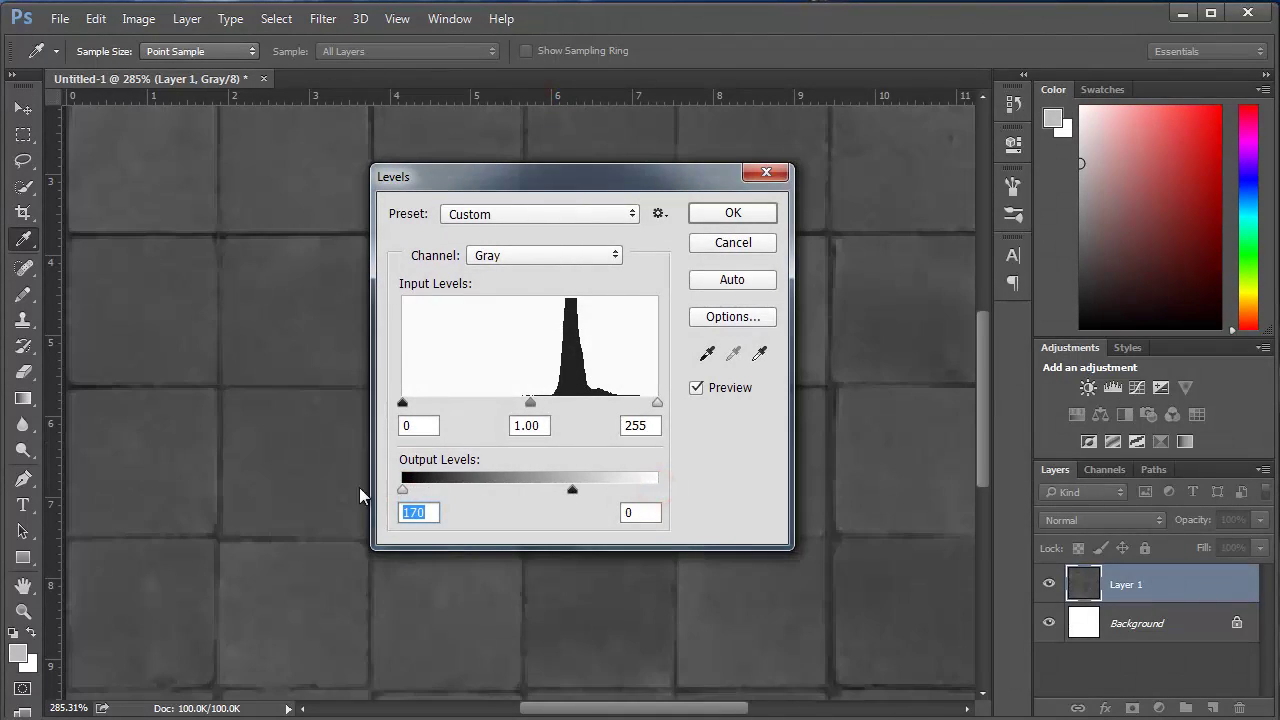
pyautogui.moveTo(601, 490); pyautogui.dragTo(652, 491)
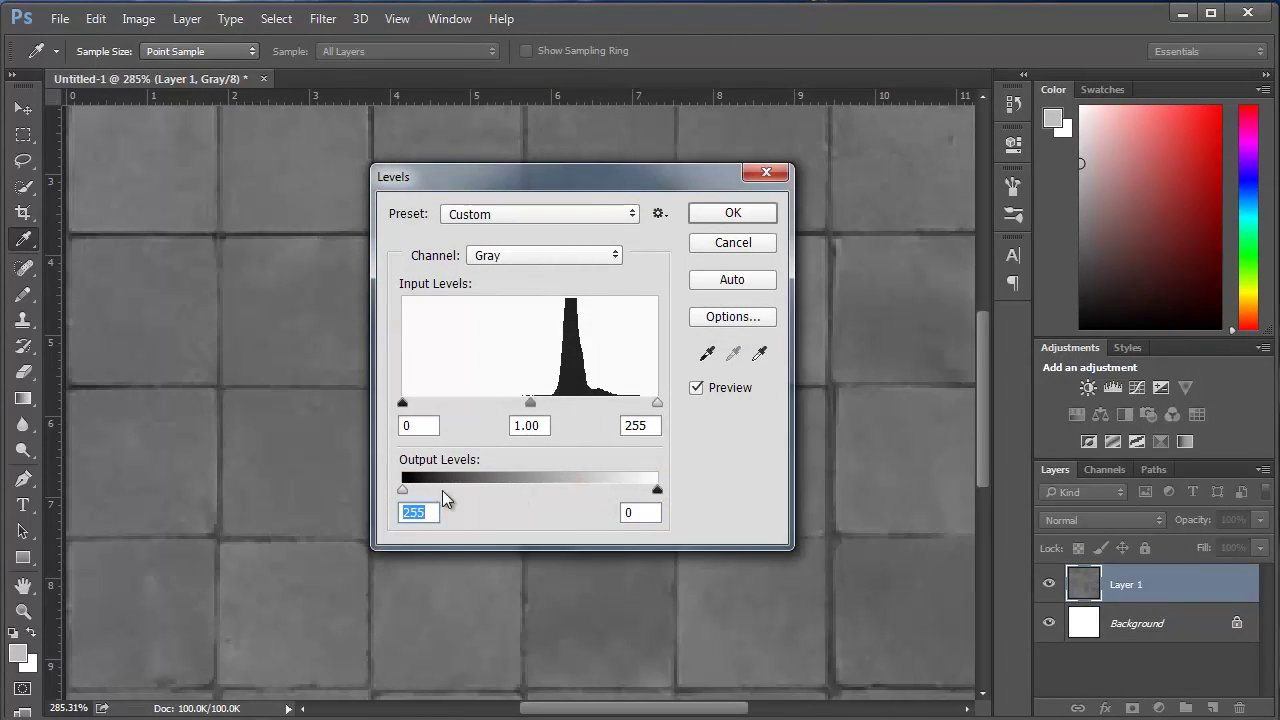
pyautogui.press('alt')
pyautogui.moveTo(471, 183); pyautogui.dragTo(741, 171)
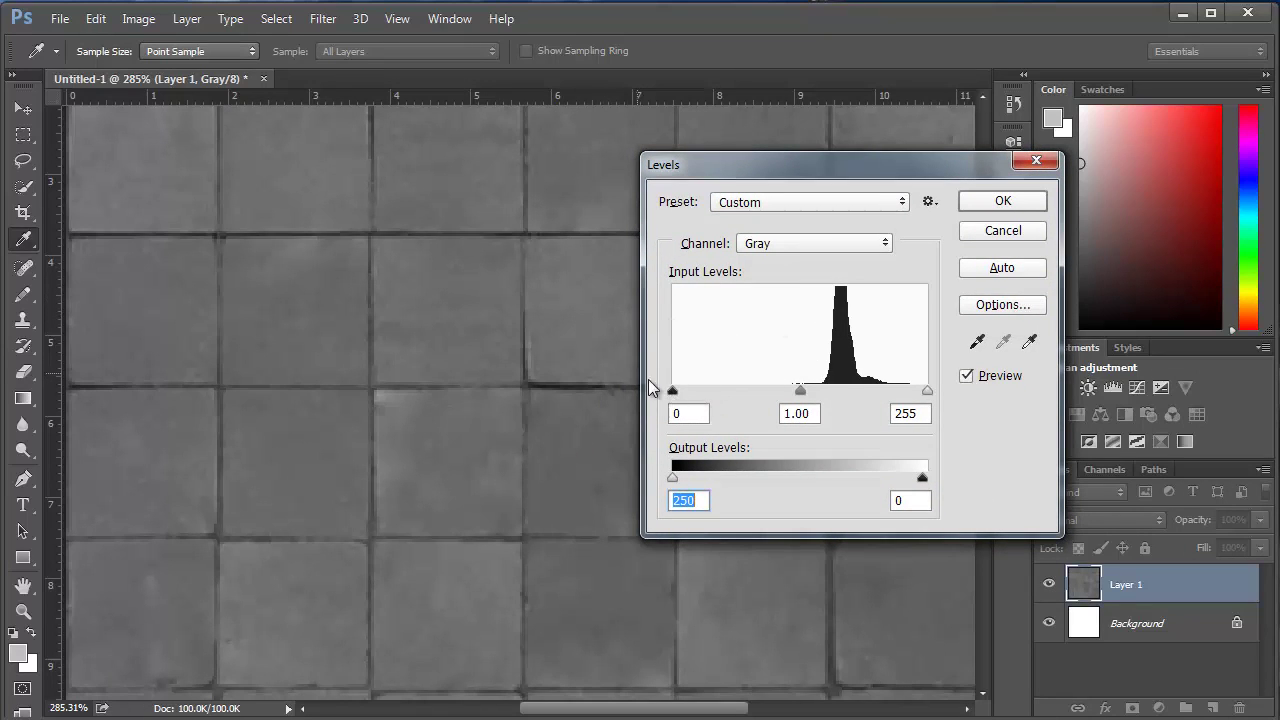
# - Raise the tile contrast with Levels input values of 129, 0.36 and 224, and apply the adjustment
pyautogui.moveTo(671, 392); pyautogui.dragTo(816, 400)
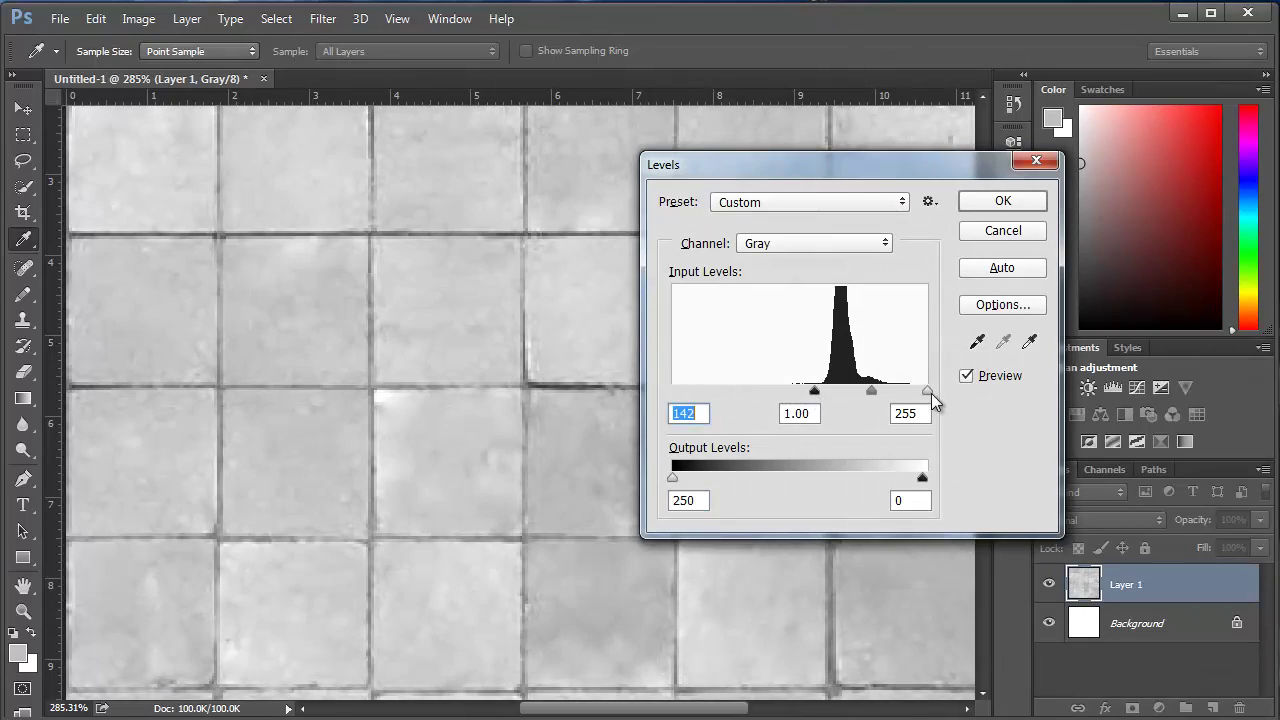
pyautogui.moveTo(927, 392); pyautogui.dragTo(801, 398)
pyautogui.moveTo(868, 397); pyautogui.dragTo(874, 397)
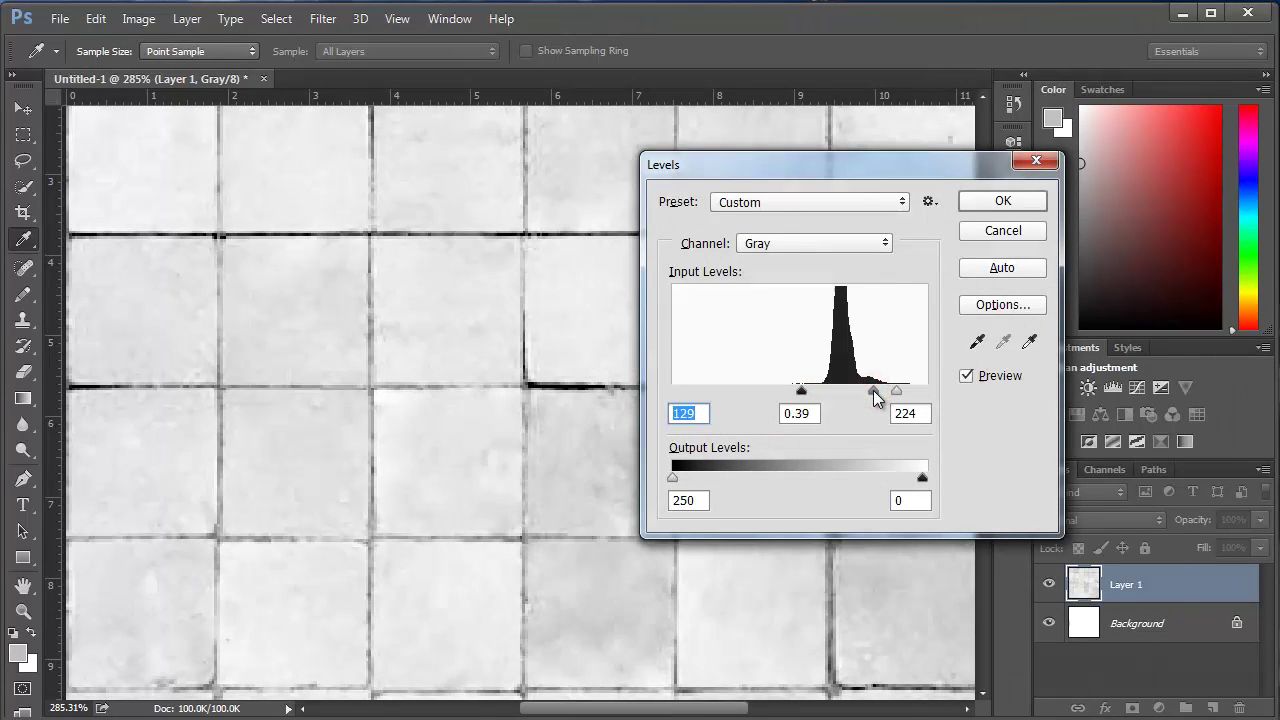
pyautogui.press('Tab')
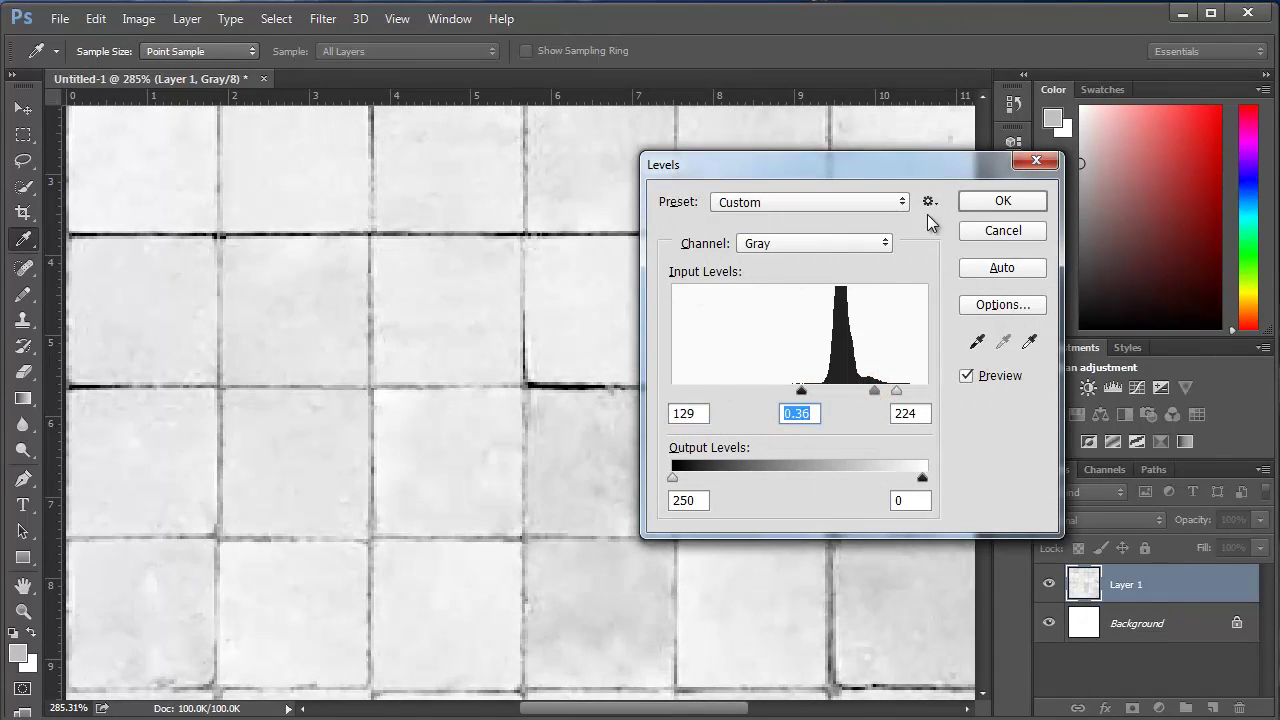
pyautogui.click(967, 203)
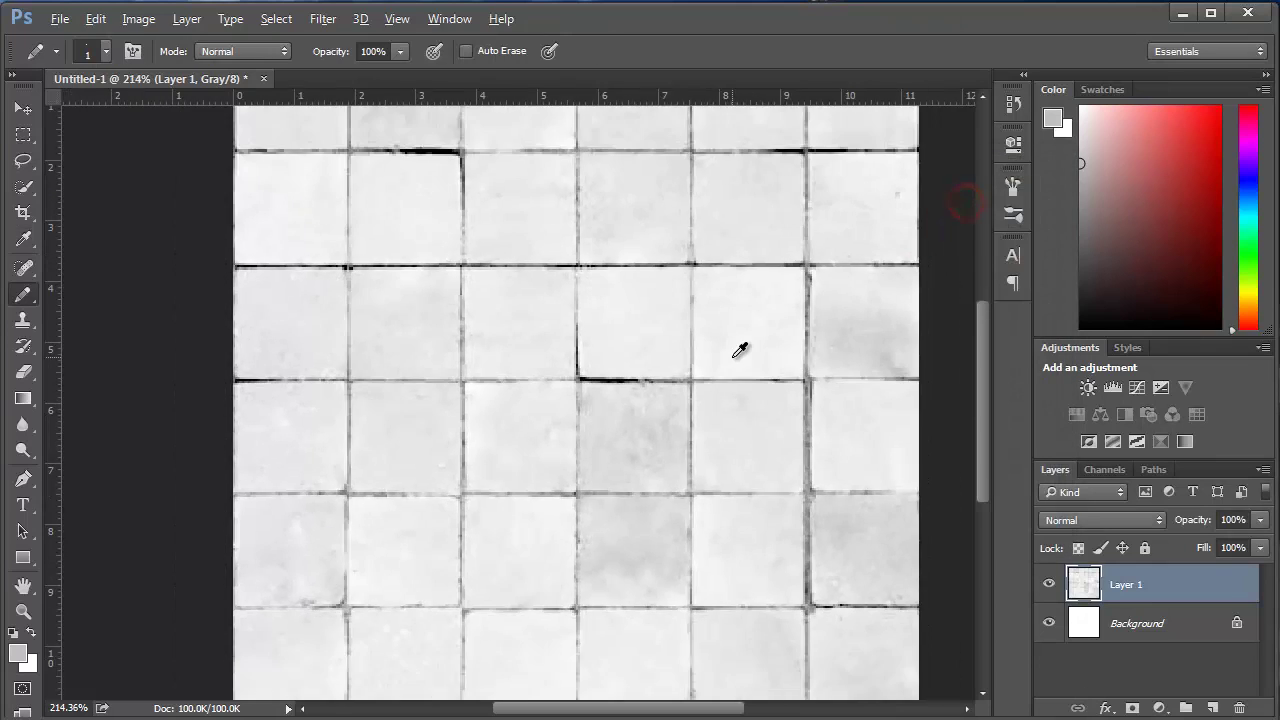
# - Save the grayscale tile image to the Desktop as a JPEG named kitchen tile bump, at quality 12
pyautogui.keyDown('alt'); pyautogui.scroll(-3, 737, 349); pyautogui.keyUp('alt')
pyautogui.keyDown('alt'); pyautogui.scroll(1, 608, 354); pyautogui.keyUp('alt')
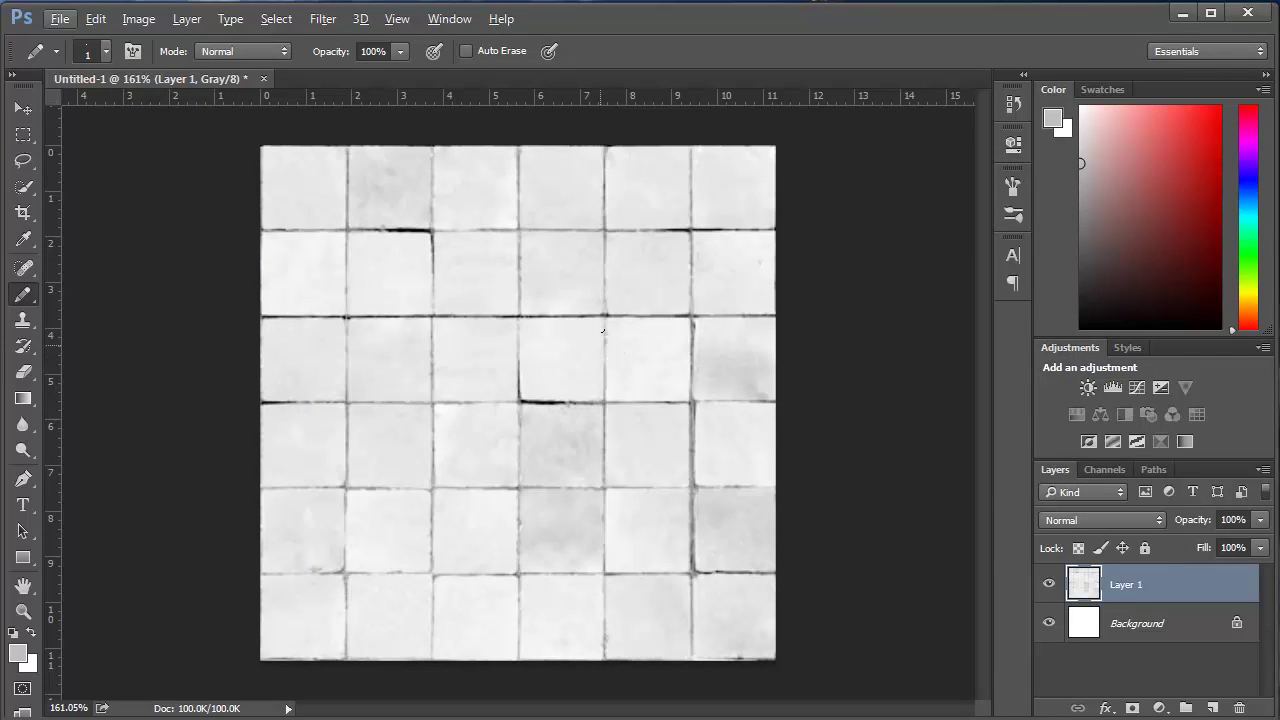
pyautogui.click(60, 18)
pyautogui.click(118, 243)
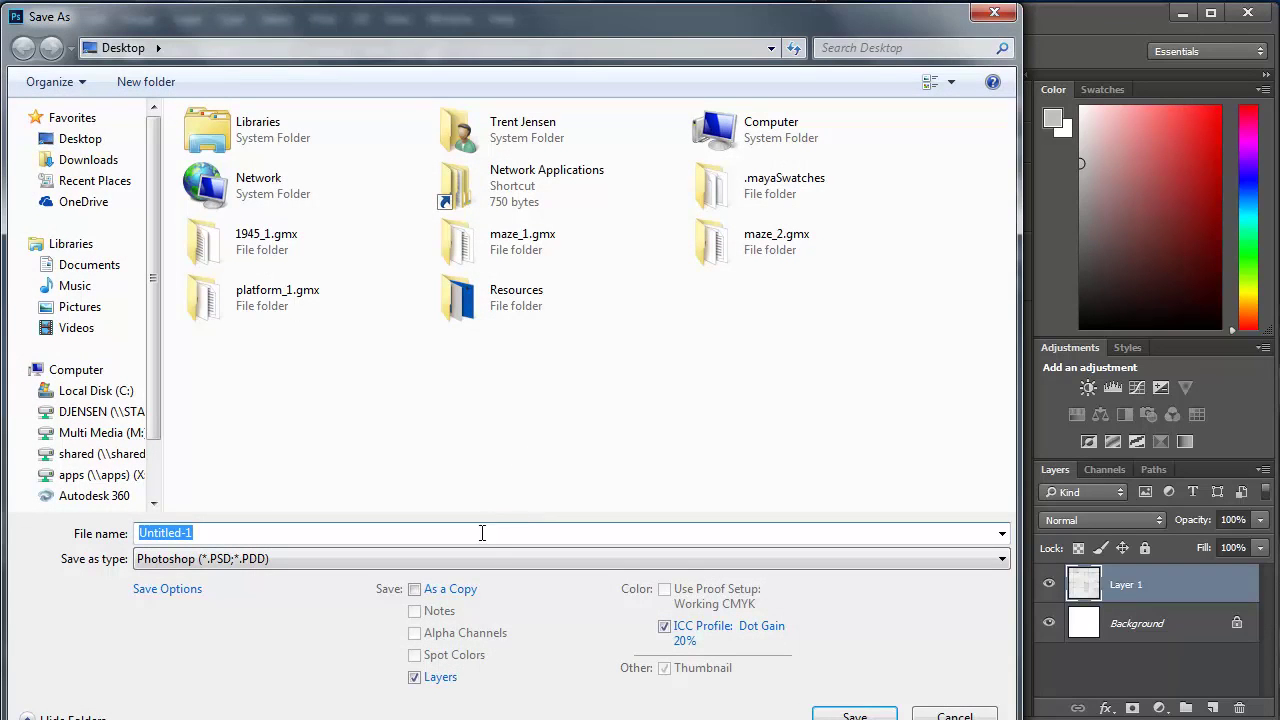
pyautogui.click(465, 566)
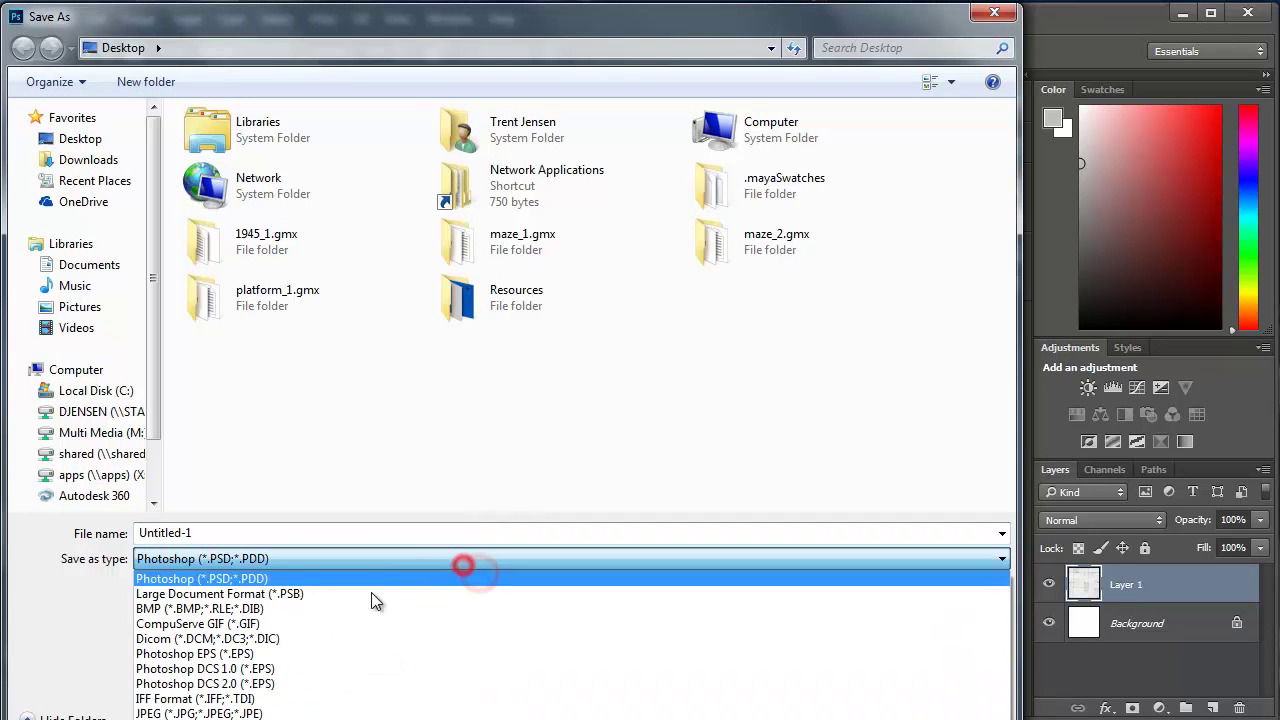
pyautogui.click(290, 708)
pyautogui.click(218, 531)
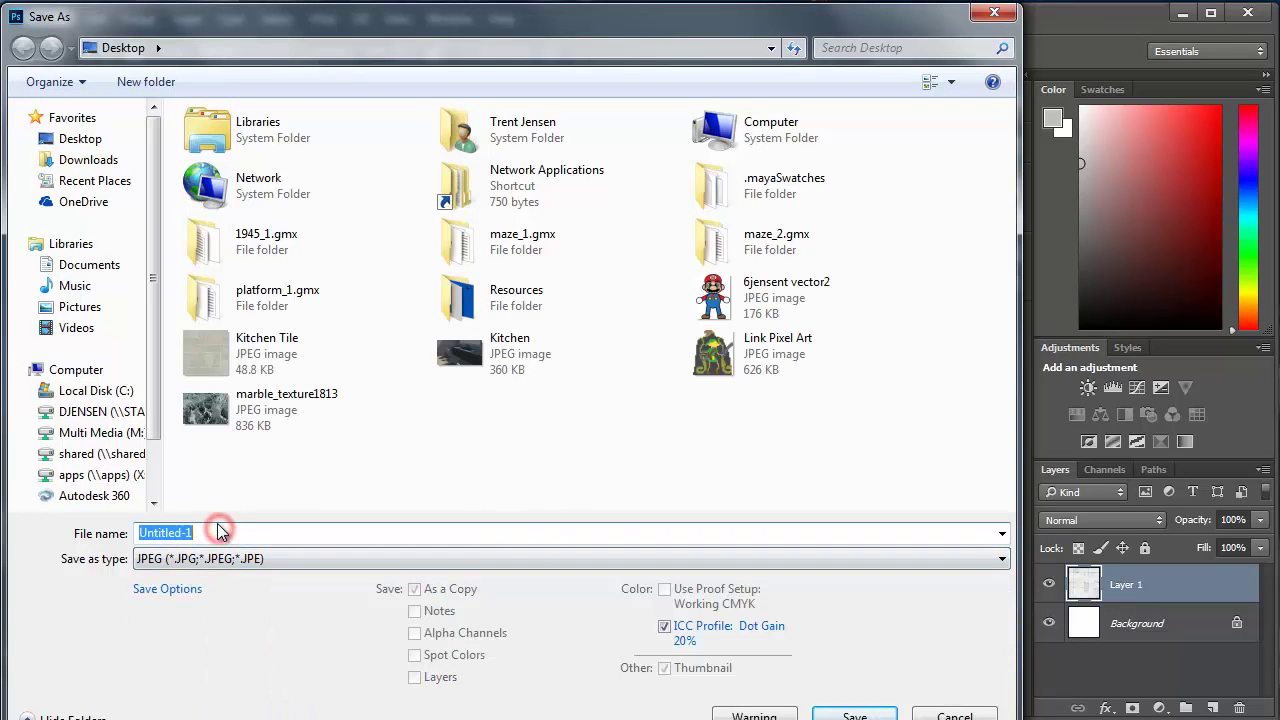
pyautogui.write('kitchent')
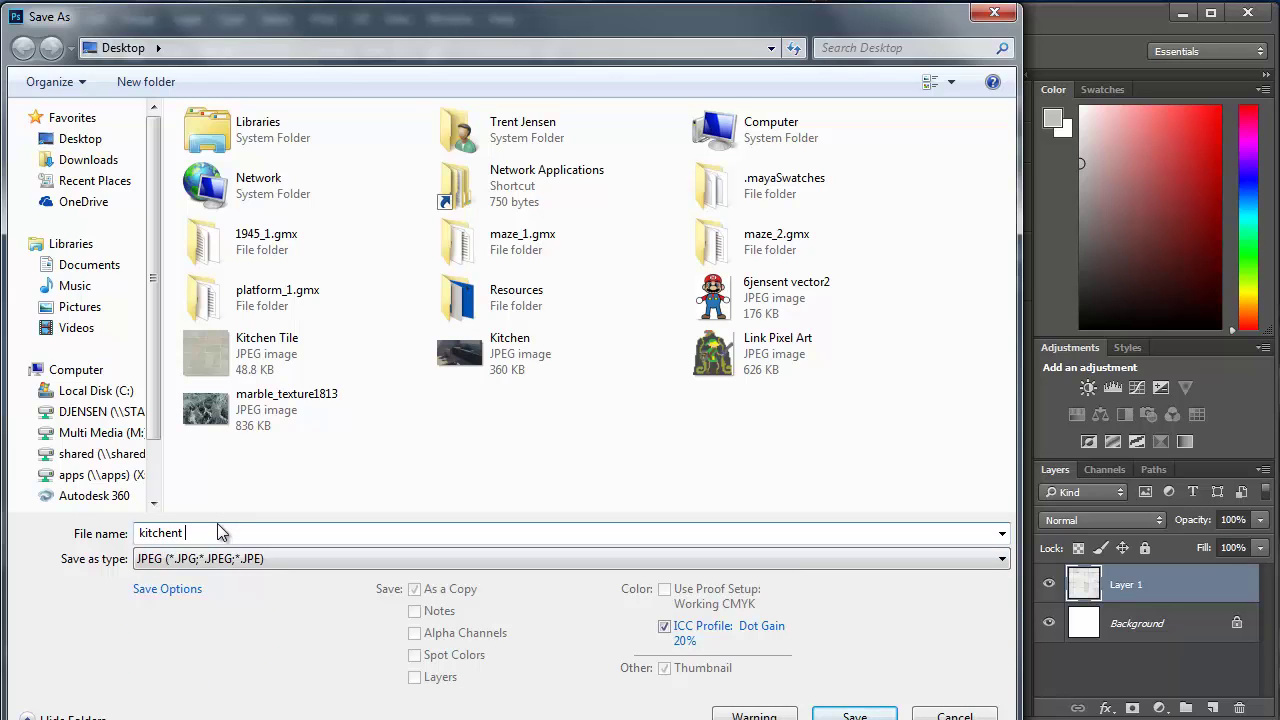
pyautogui.write('ile bump')
pyautogui.press('Return')
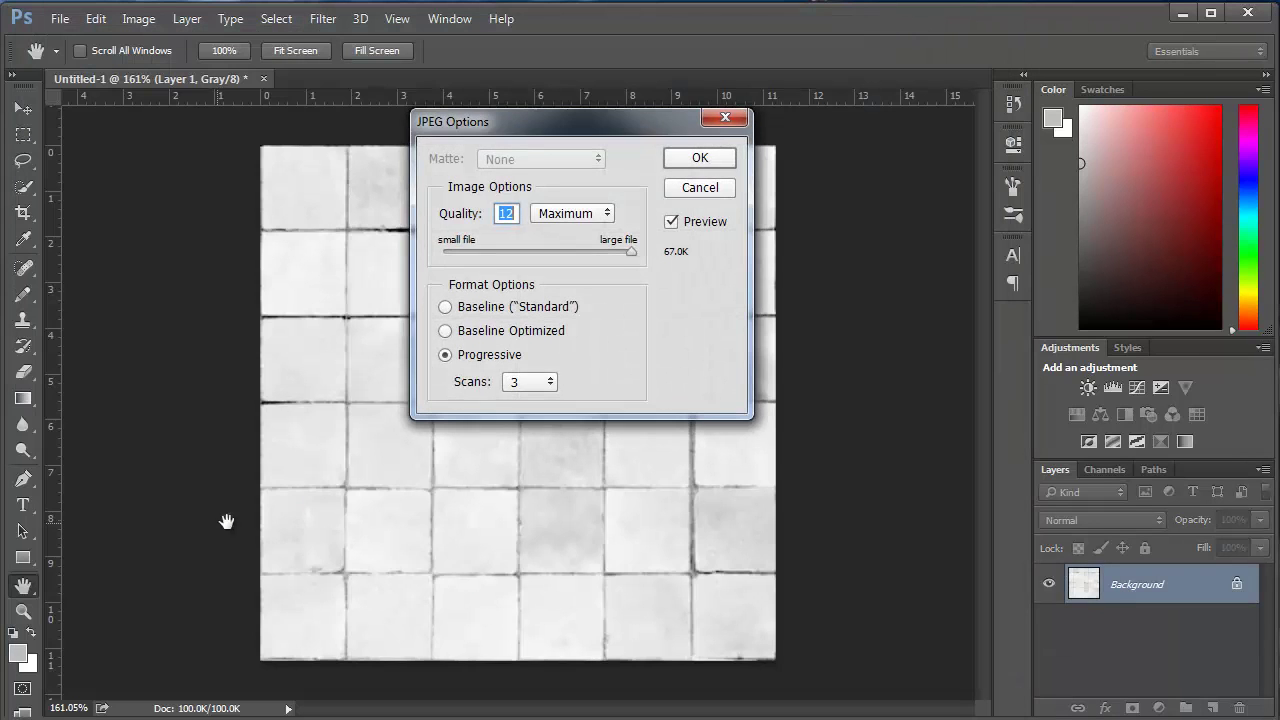
pyautogui.click(705, 158)
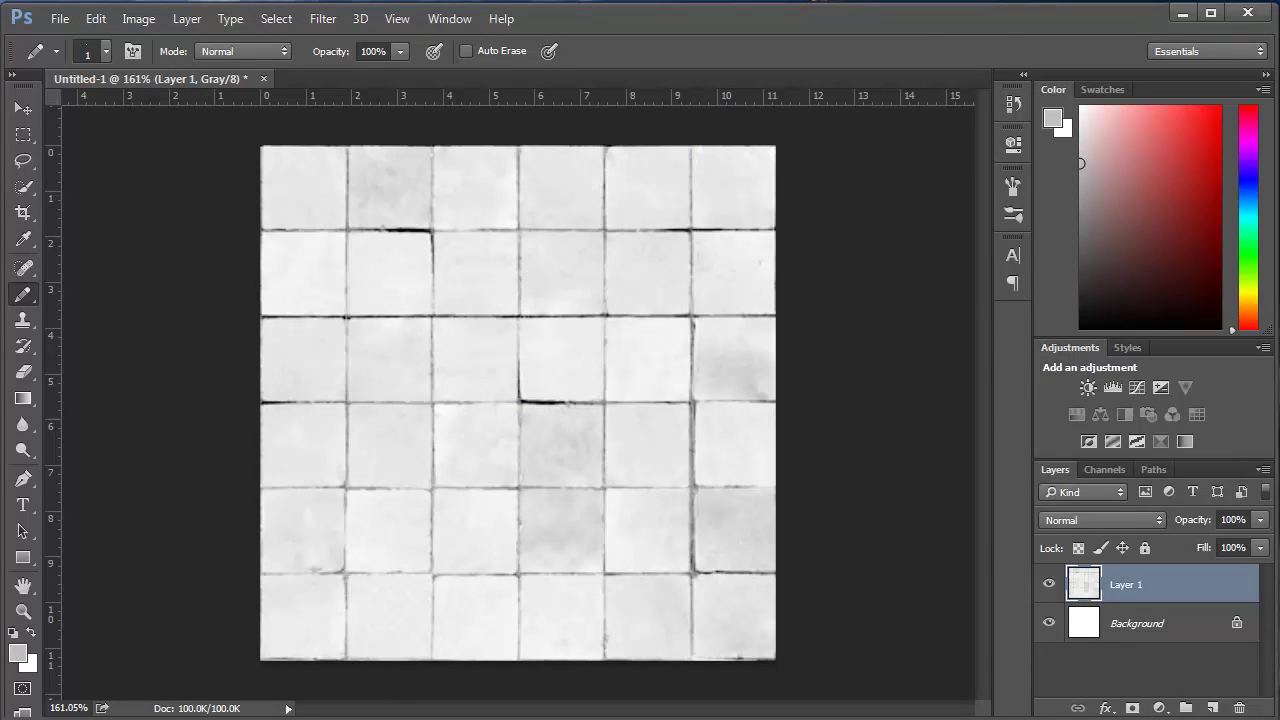
# - Switch to Maya and connect a new File texture to the Bump Mapping attribute of the lambert2 material
pyautogui.hotkey('alt', 'Tab')
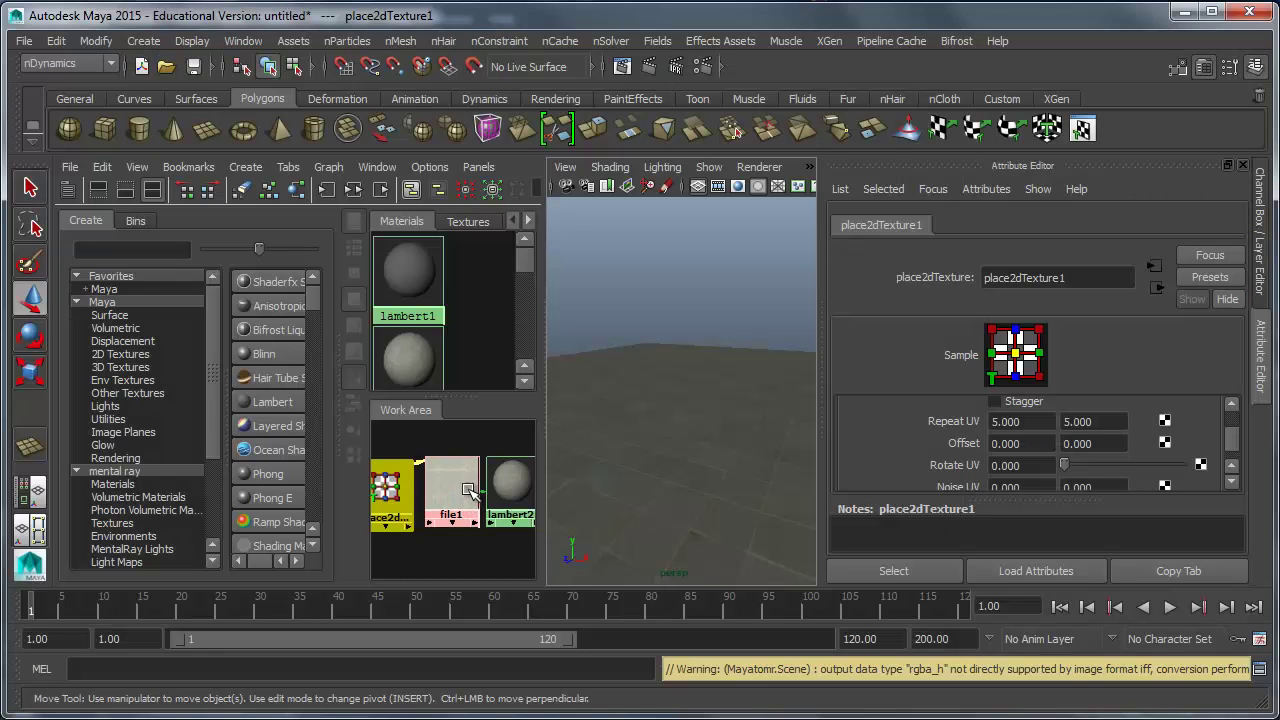
pyautogui.click(510, 486)
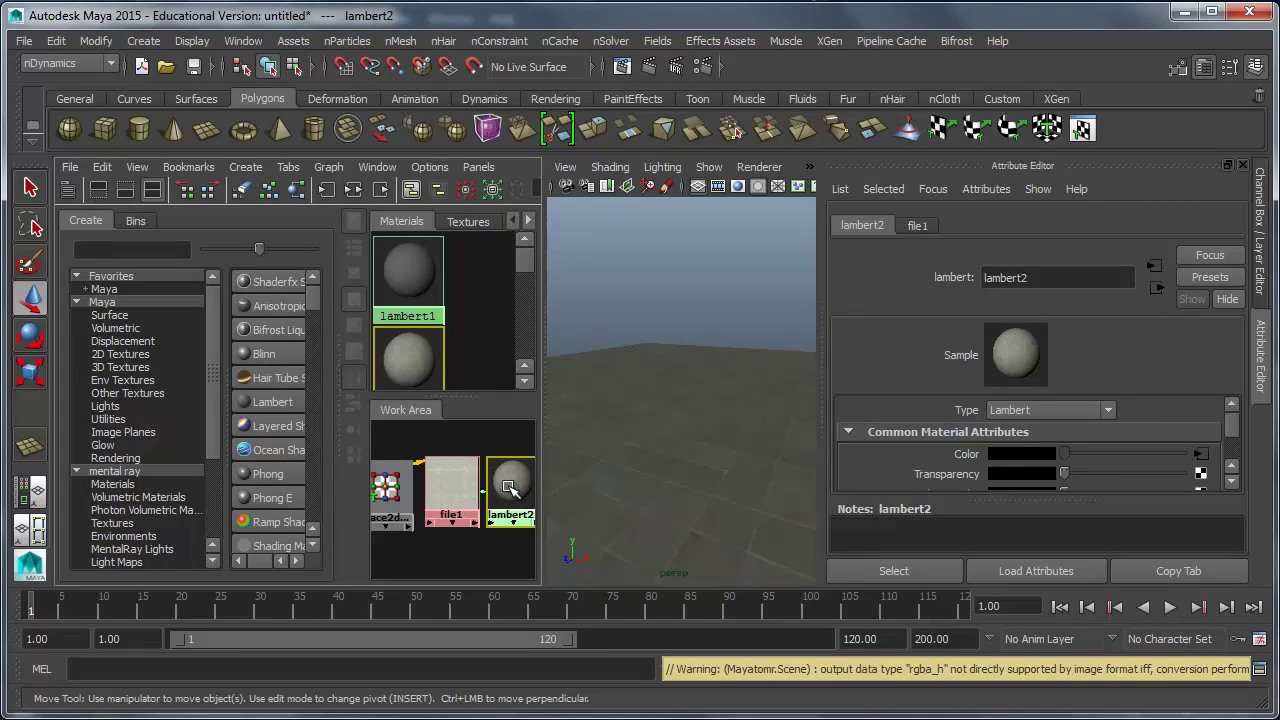
pyautogui.scroll(-5, 947, 407)
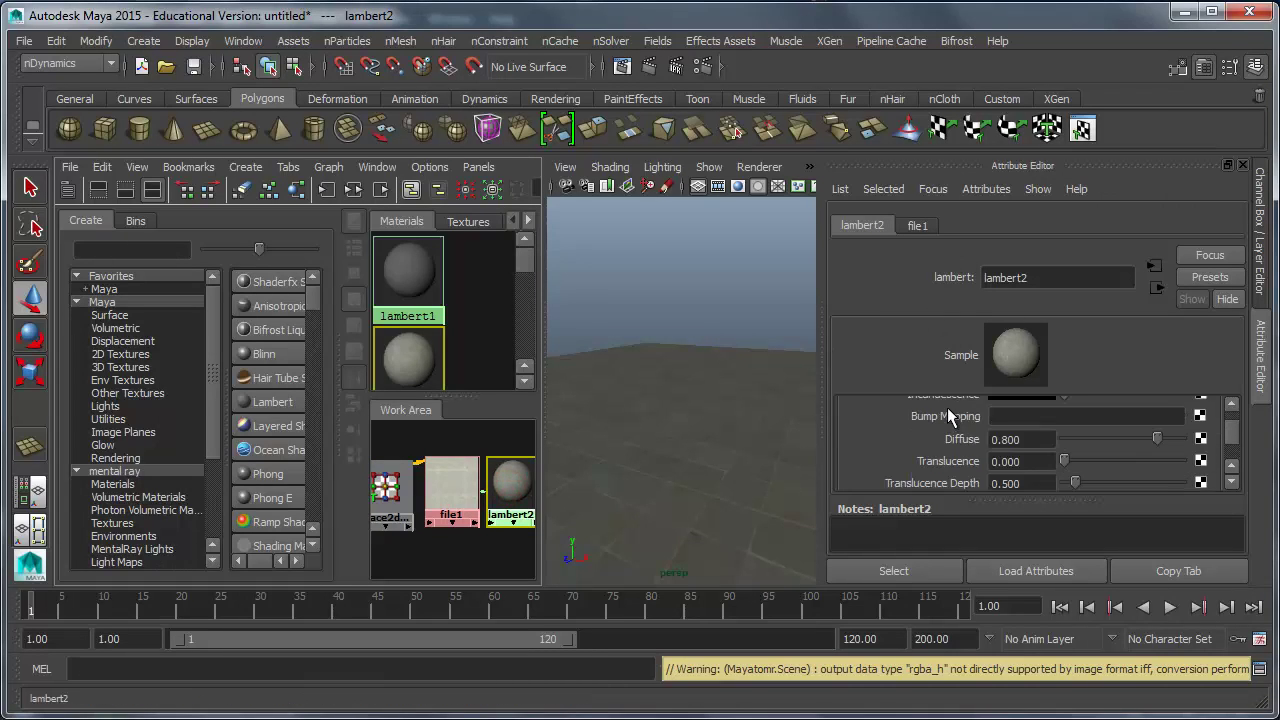
pyautogui.scroll(3, 947, 407)
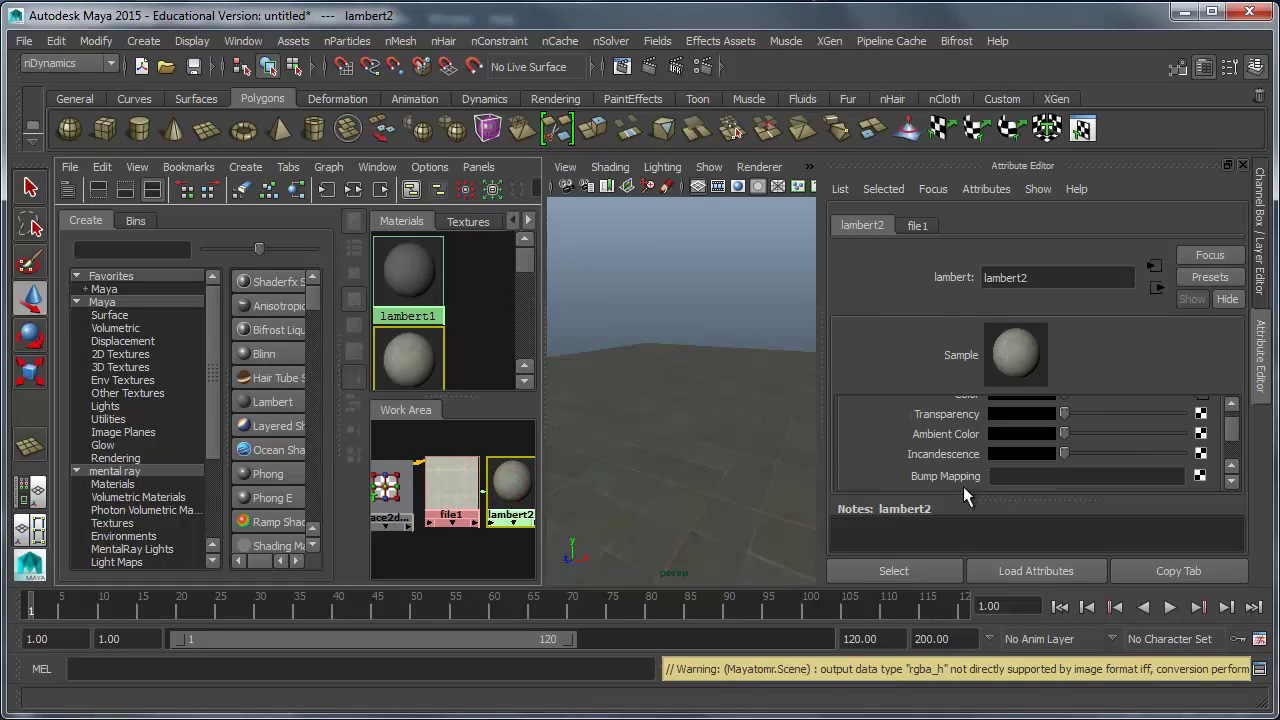
pyautogui.moveTo(981, 500); pyautogui.dragTo(988, 549)
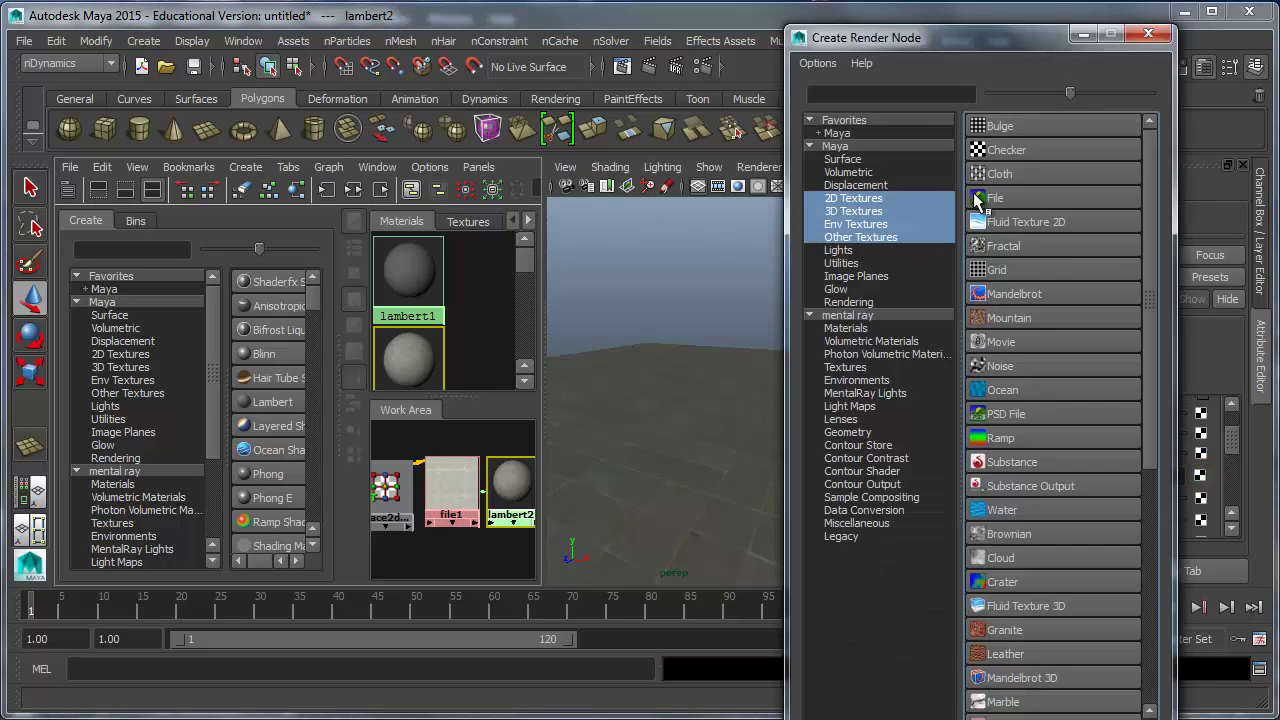
pyautogui.click(989, 201)
pyautogui.click(988, 198)
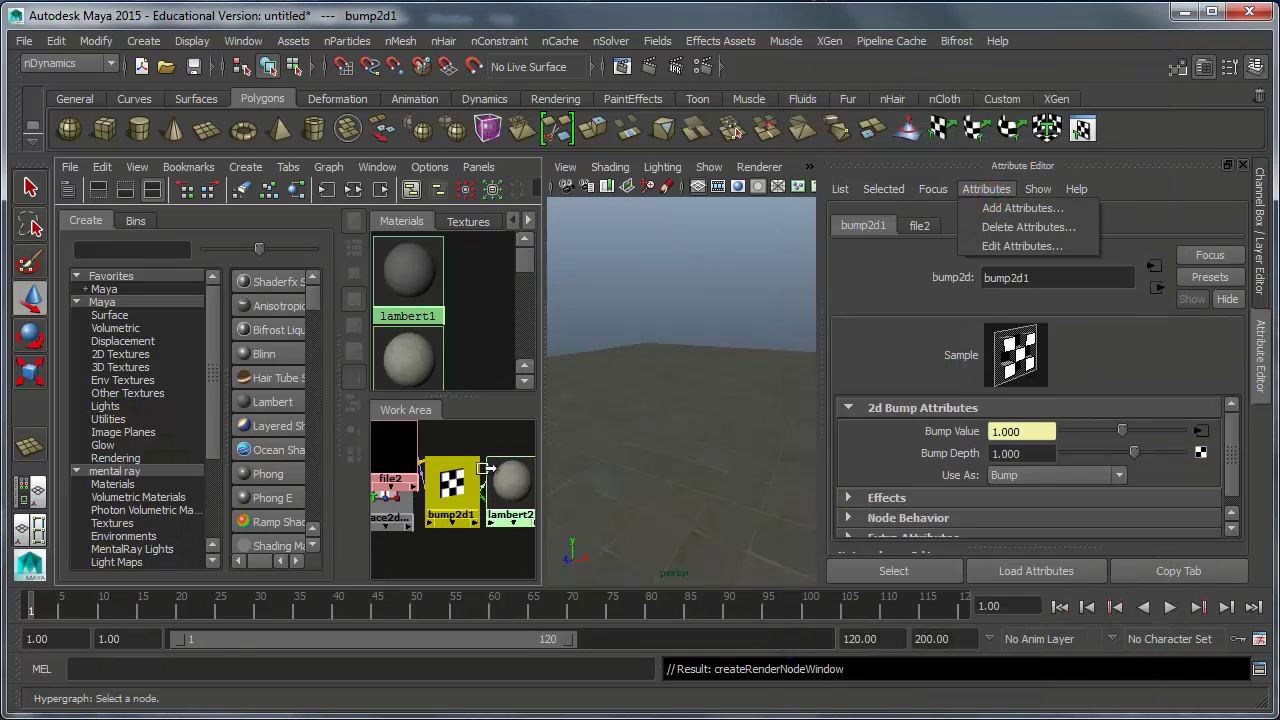
# - Spread out the lambert2, bump2d1, file2 and place2dTexture2 nodes in the Hypershade work area, leaving bump2d1 selected
pyautogui.middleClick(468, 500)
pyautogui.click(468, 500)
pyautogui.scroll(-3, 468, 500)
pyautogui.moveTo(494, 492); pyautogui.dragTo(517, 548)
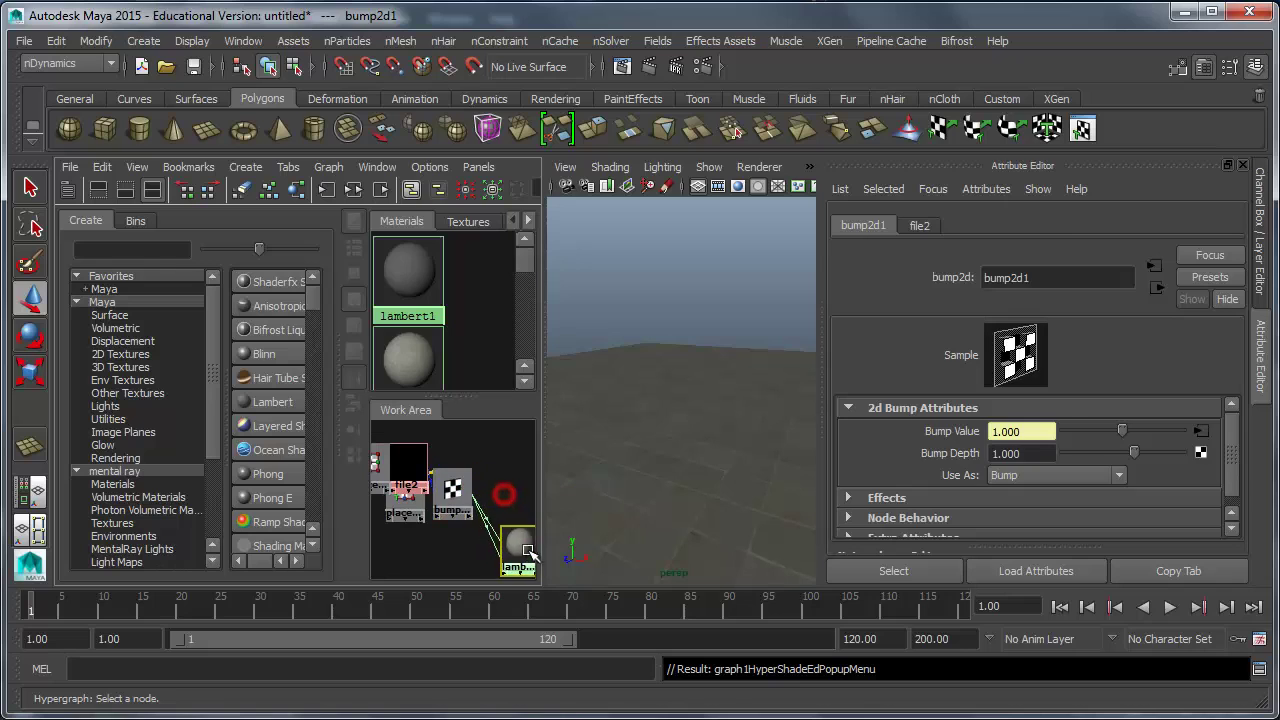
pyautogui.moveTo(452, 494); pyautogui.dragTo(496, 451)
pyautogui.moveTo(406, 470); pyautogui.dragTo(432, 442)
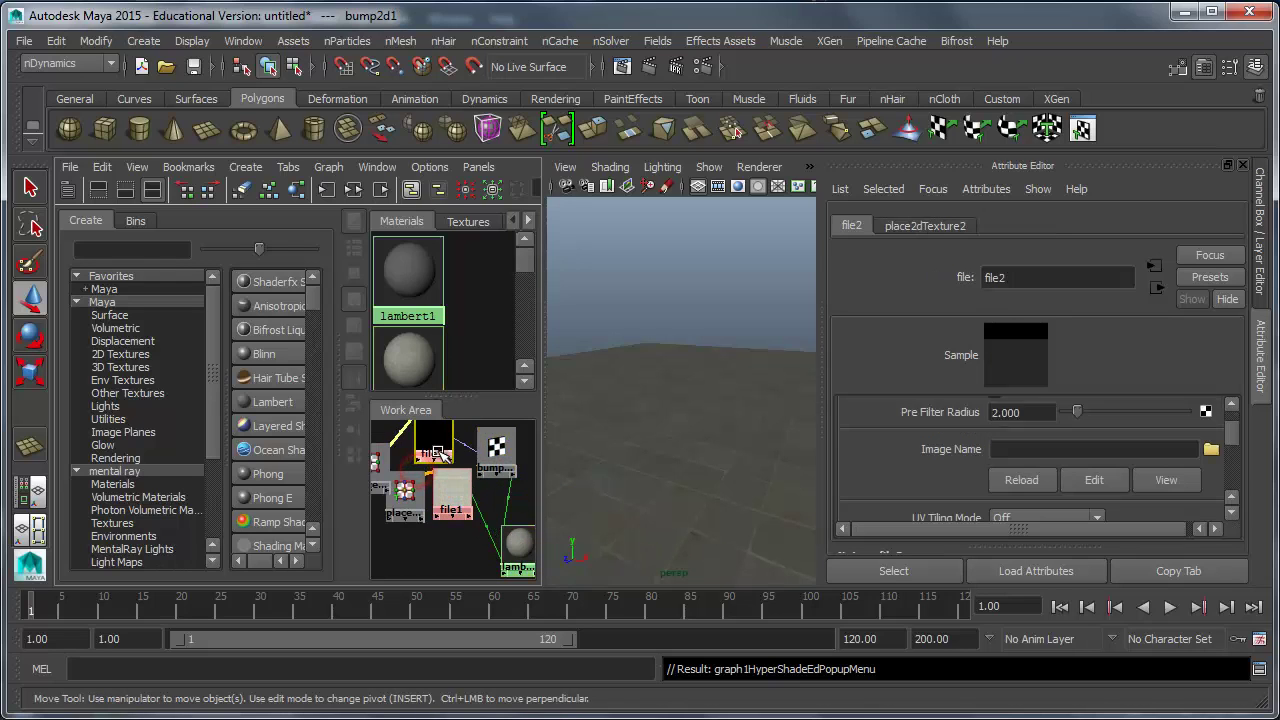
pyautogui.keyDown('alt'); pyautogui.moveTo(471, 500); pyautogui.dragTo(482, 530, button='middle'); pyautogui.keyUp('alt')
pyautogui.moveTo(393, 490); pyautogui.dragTo(406, 439)
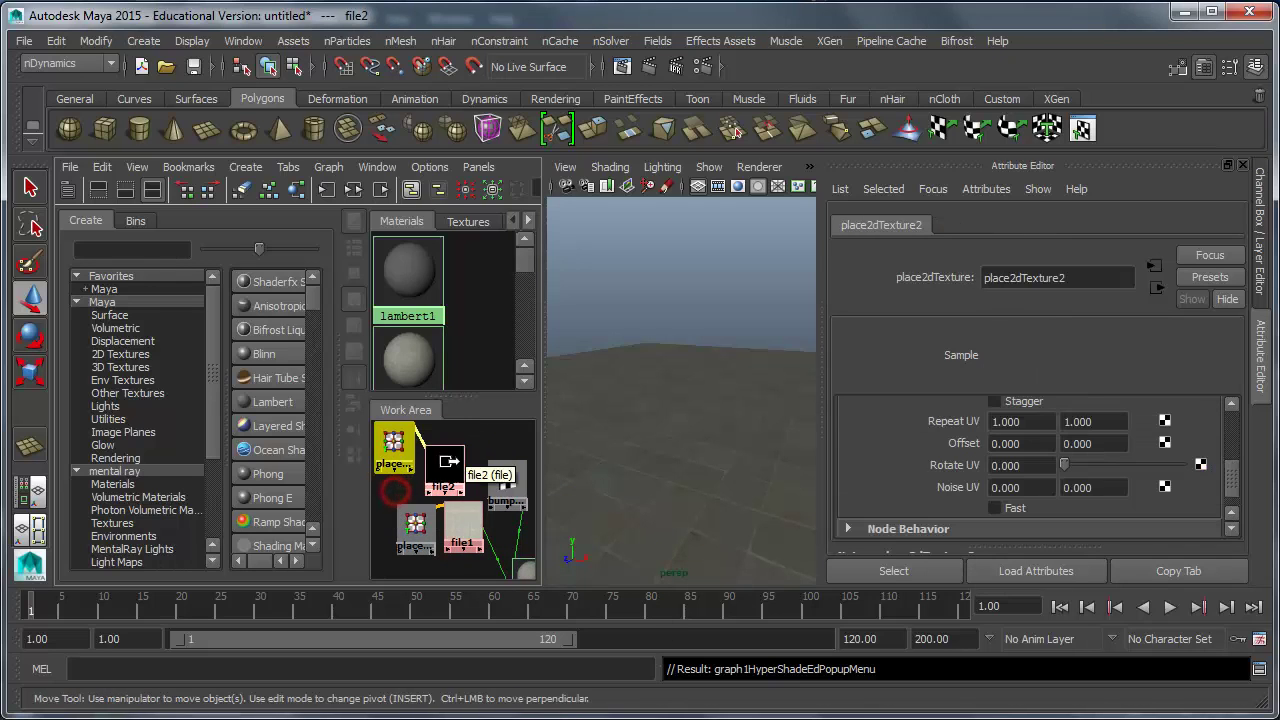
pyautogui.moveTo(504, 476); pyautogui.dragTo(500, 458)
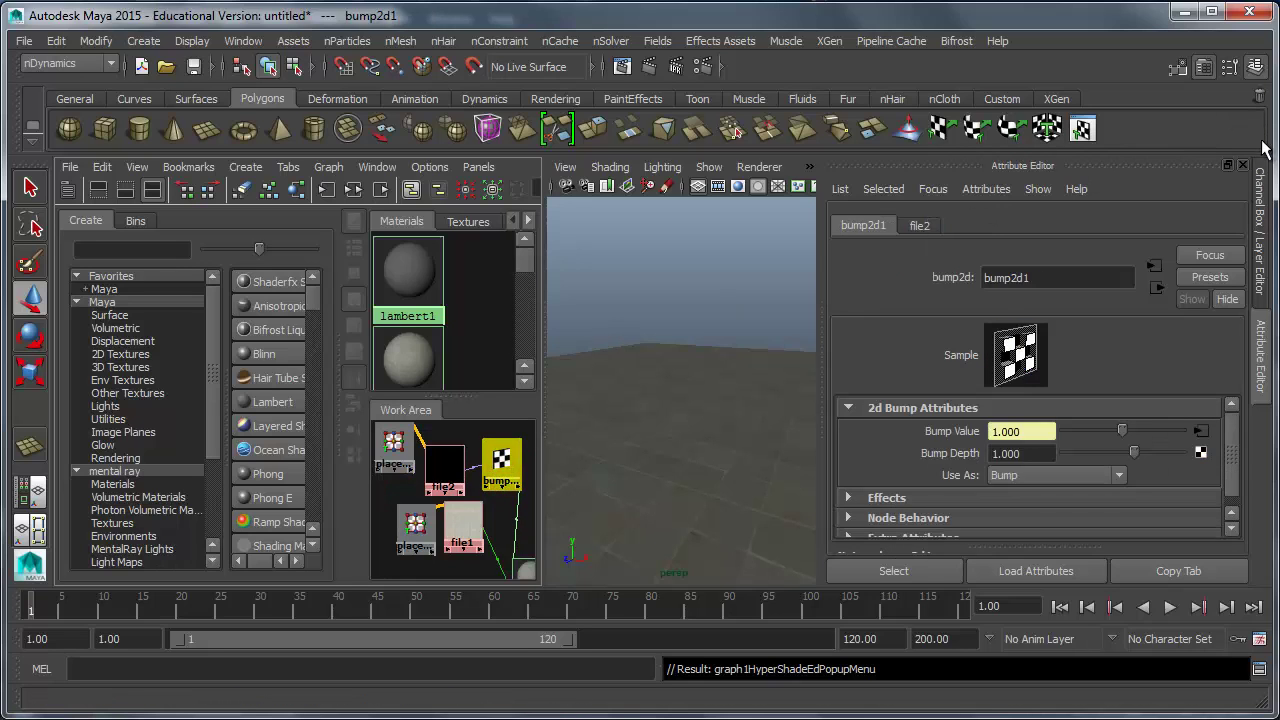
# - Enlarge the Hypershade work area and move the file2 node clear of the file1 and bump2d1 nodes
pyautogui.click(1236, 167)
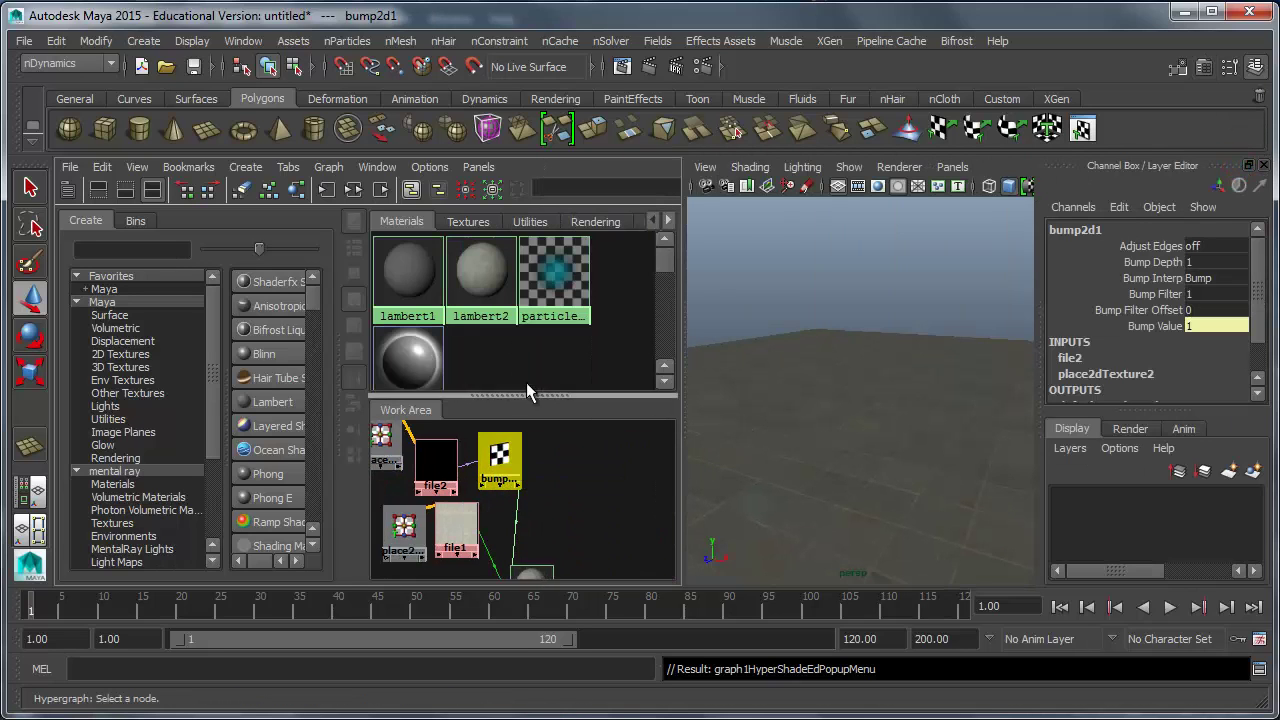
pyautogui.moveTo(525, 393); pyautogui.dragTo(525, 316)
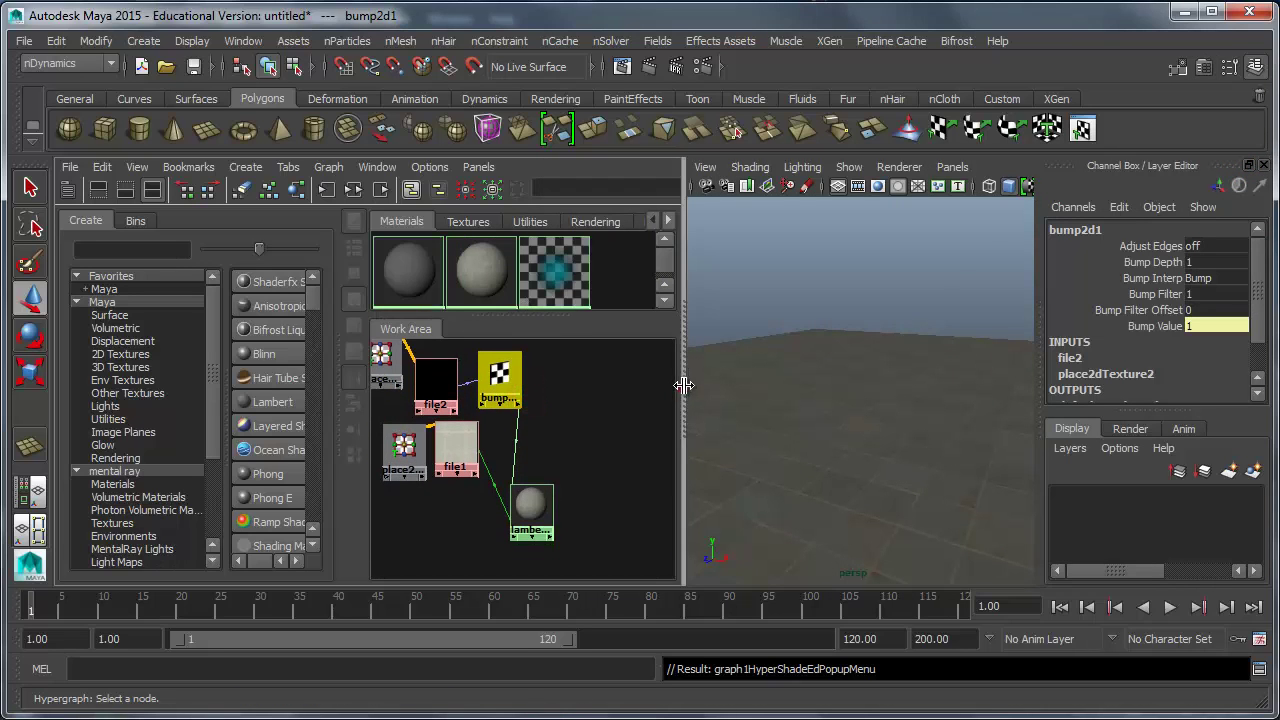
pyautogui.moveTo(684, 385); pyautogui.dragTo(785, 387)
pyautogui.keyDown('alt'); pyautogui.moveTo(556, 411); pyautogui.dragTo(642, 457, button='middle'); pyautogui.keyUp('alt')
pyautogui.moveTo(576, 429); pyautogui.dragTo(602, 450)
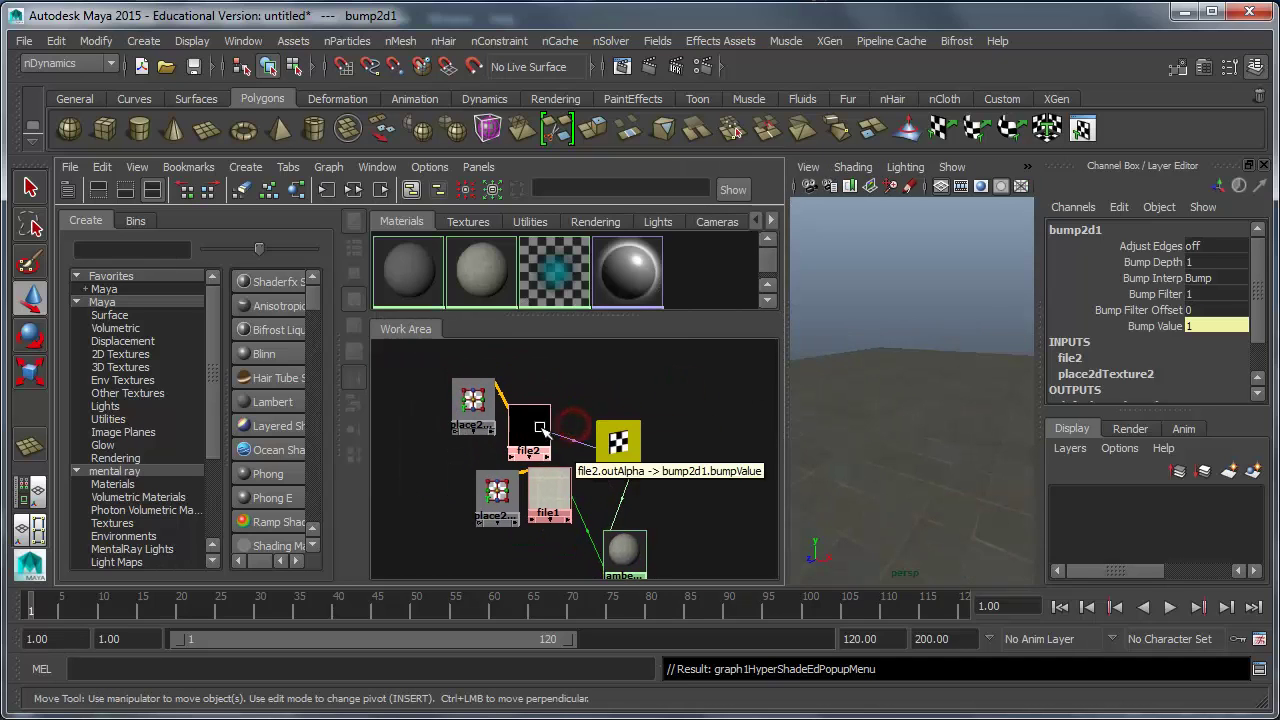
pyautogui.moveTo(535, 427); pyautogui.dragTo(561, 404)
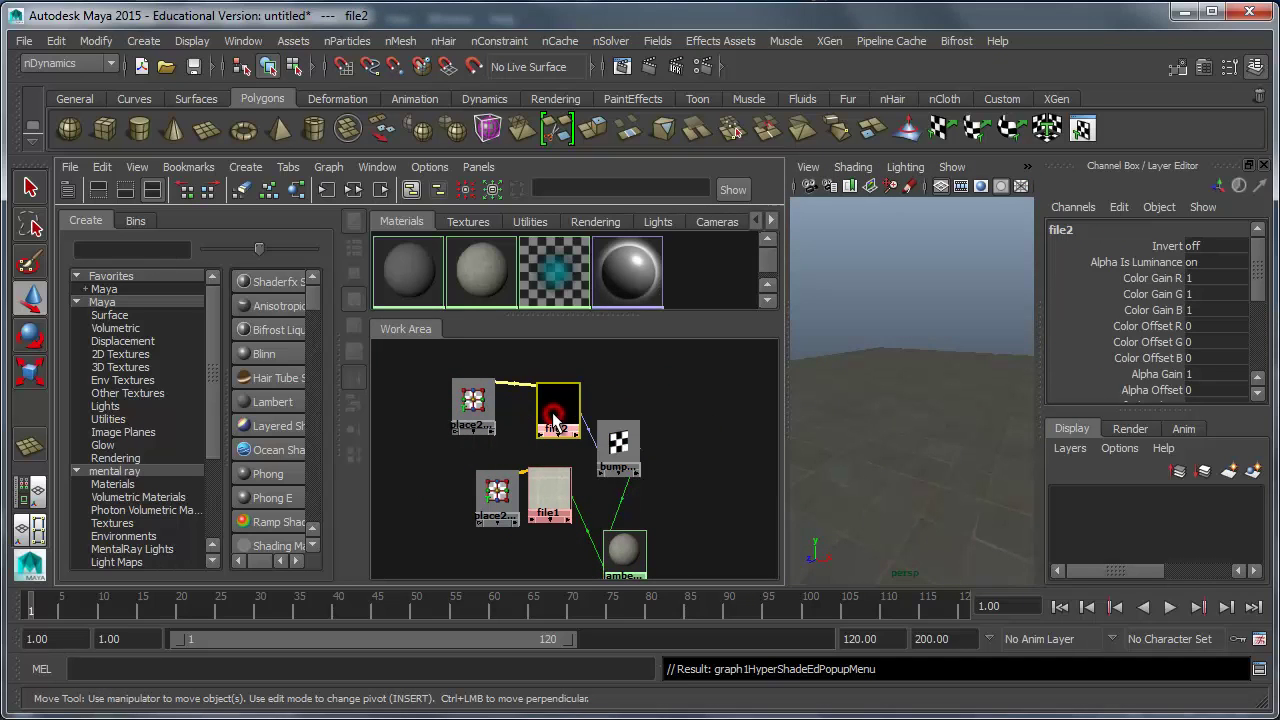
# - Load kitchen tile bump.jpg from the Desktop as the file2 texture's image and render the perspective view to preview the bump
pyautogui.doubleClick(553, 415)
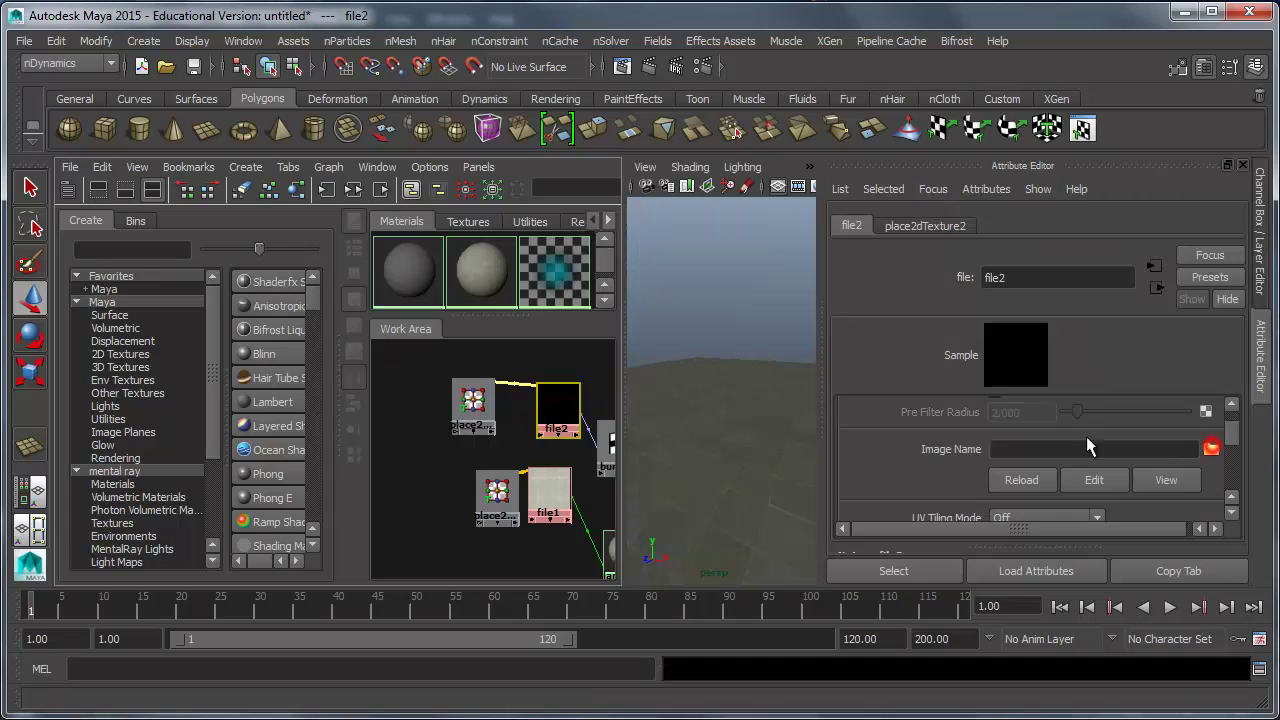
pyautogui.click(1210, 446)
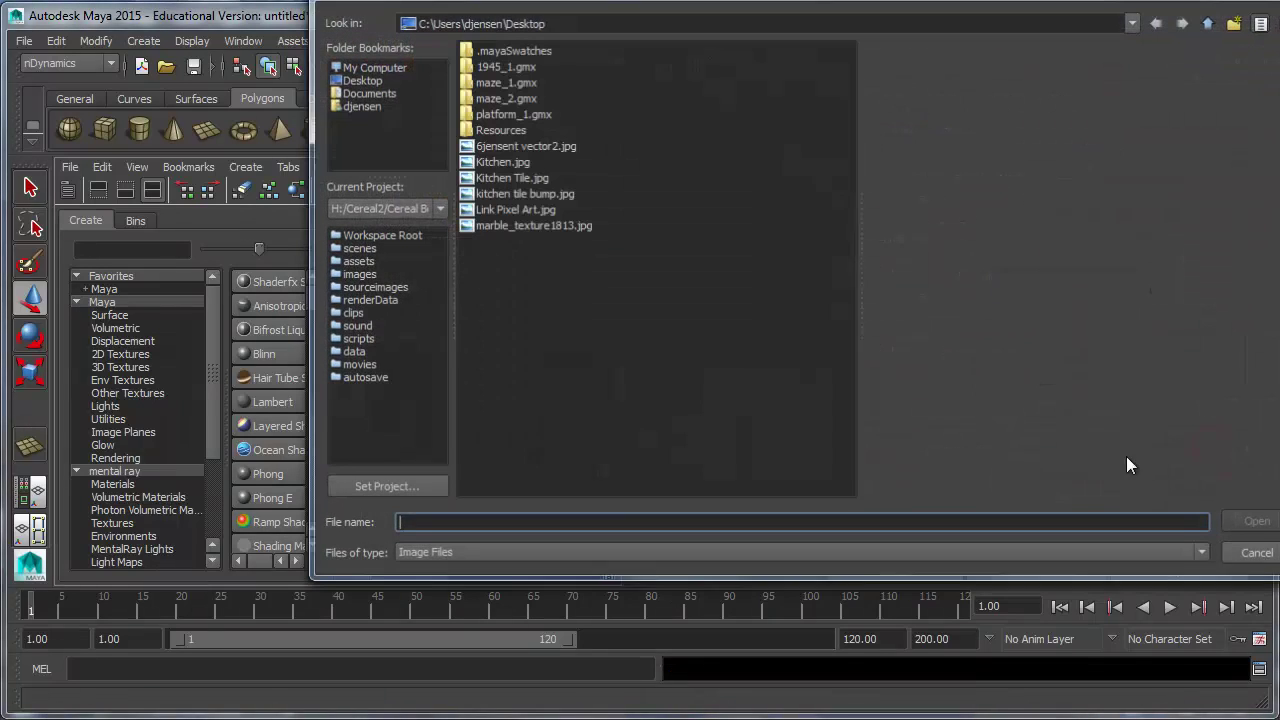
pyautogui.doubleClick(504, 193)
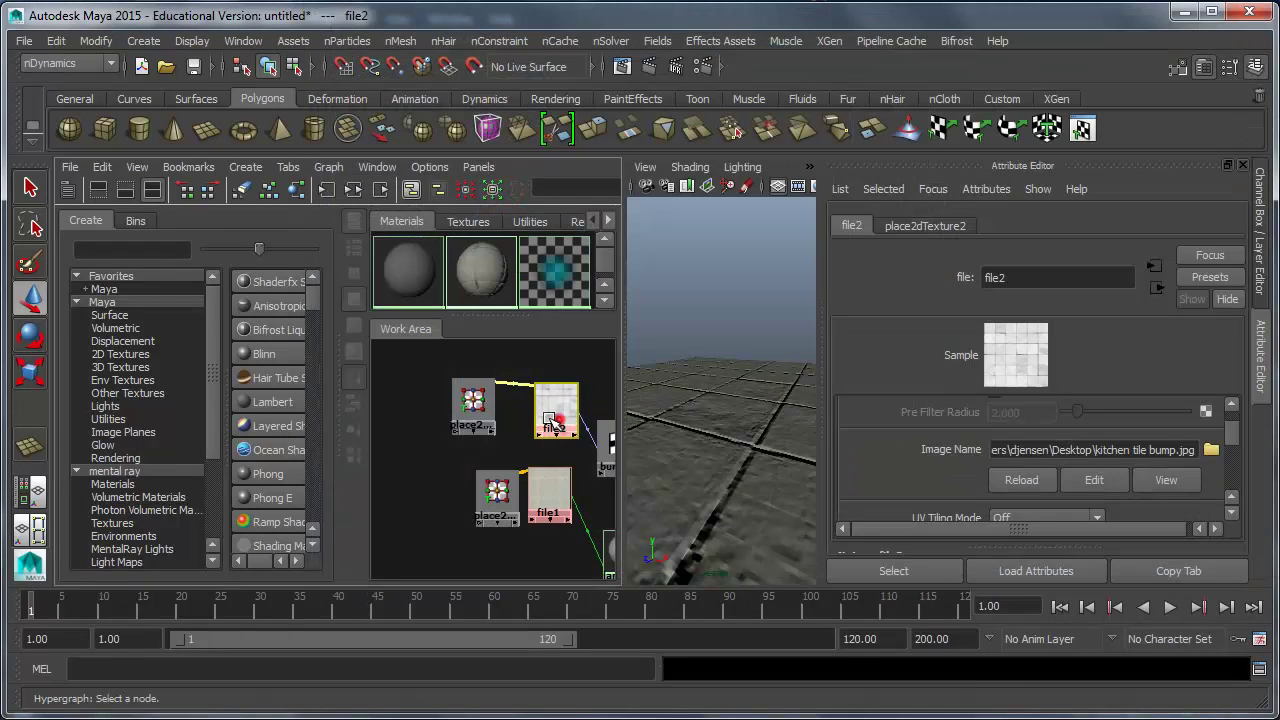
pyautogui.moveTo(548, 418); pyautogui.dragTo(700, 449, button='middle')
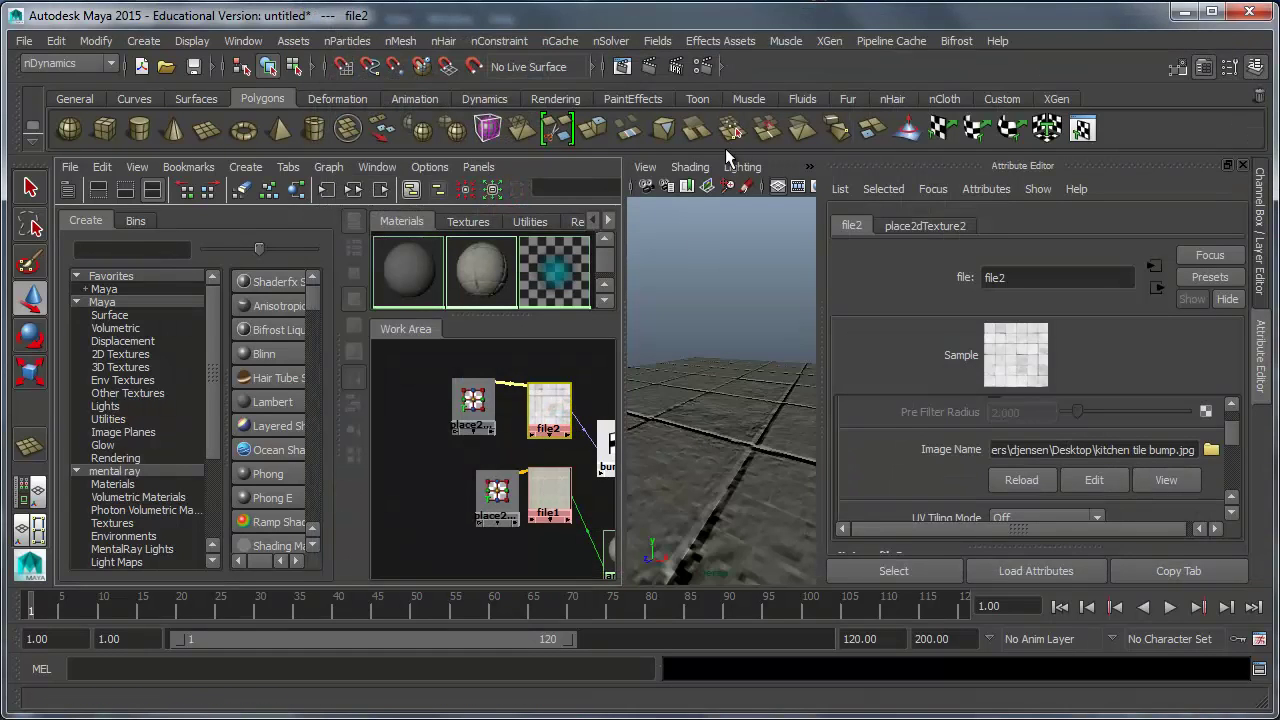
pyautogui.click(650, 66)
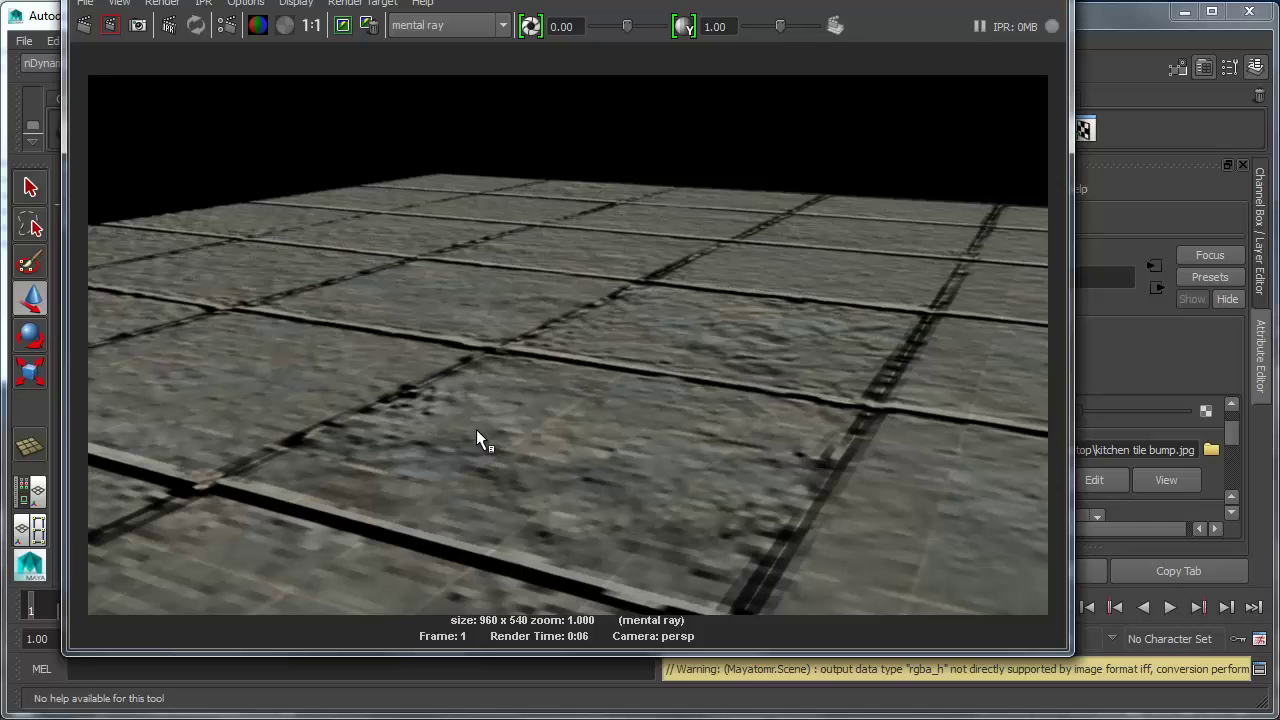
pyautogui.click(1049, 0)
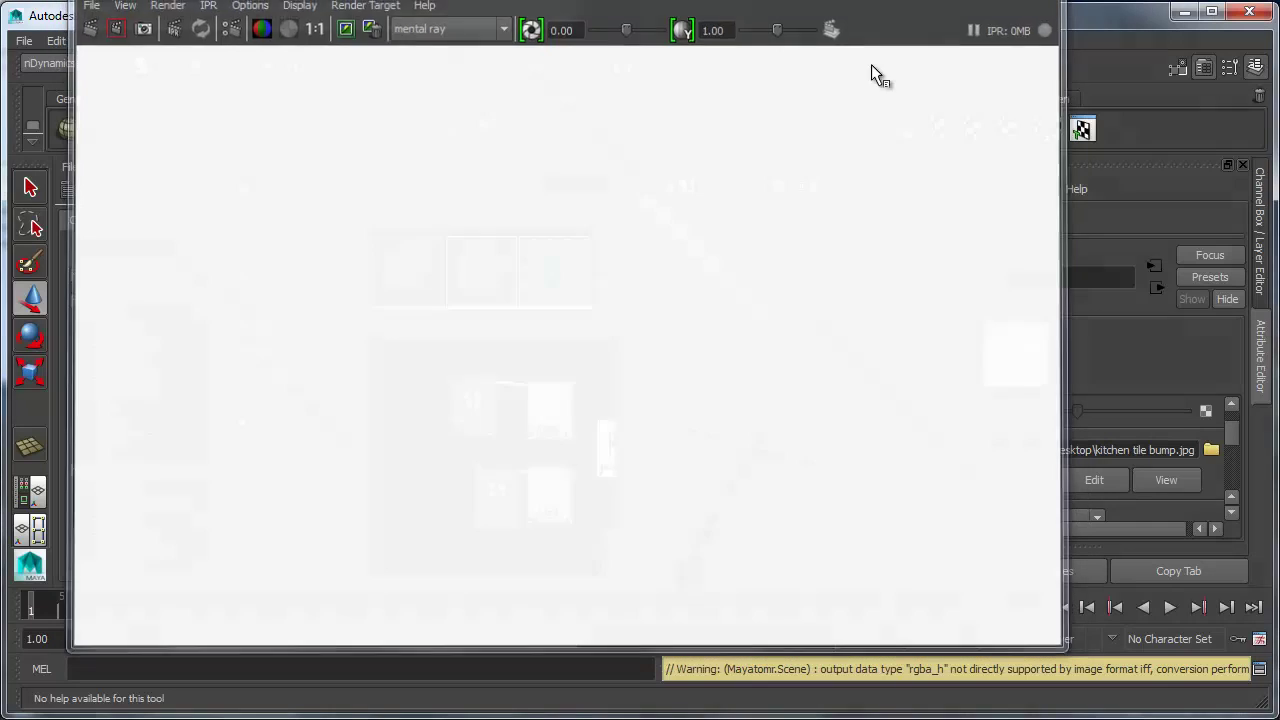
# - Set Repeat UV of the place2dTexture2 node to 5 by 5 and render the perspective view
pyautogui.click(474, 405)
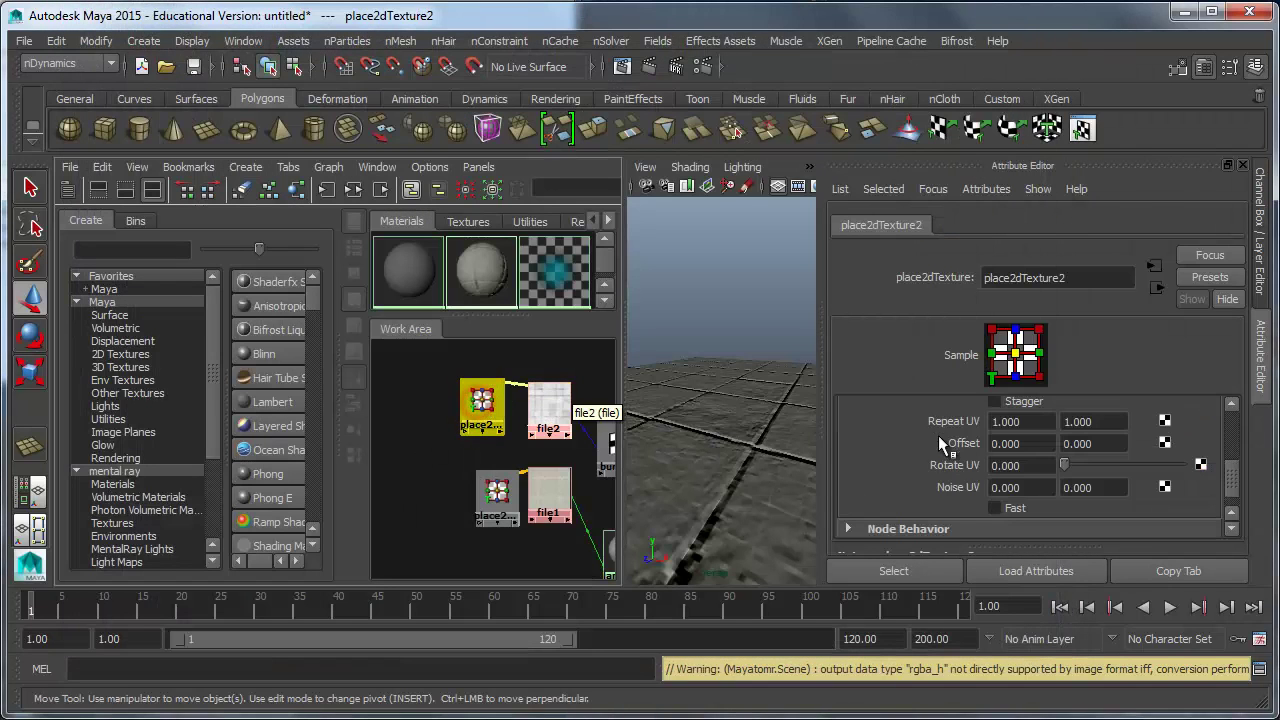
pyautogui.scroll(-1, 1017, 451)
pyautogui.scroll(2, 1018, 454)
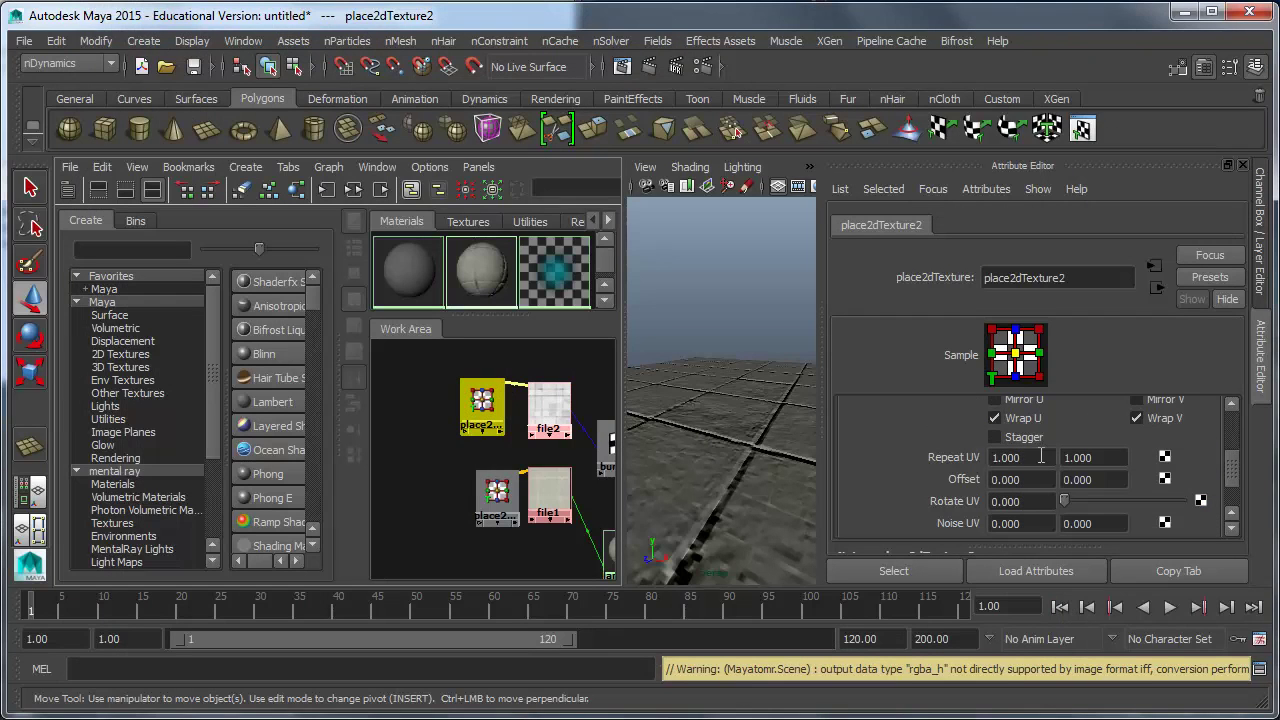
pyautogui.click(1041, 456)
pyautogui.write('5')
pyautogui.press('Tab')
pyautogui.write('5')
pyautogui.press('Tab')
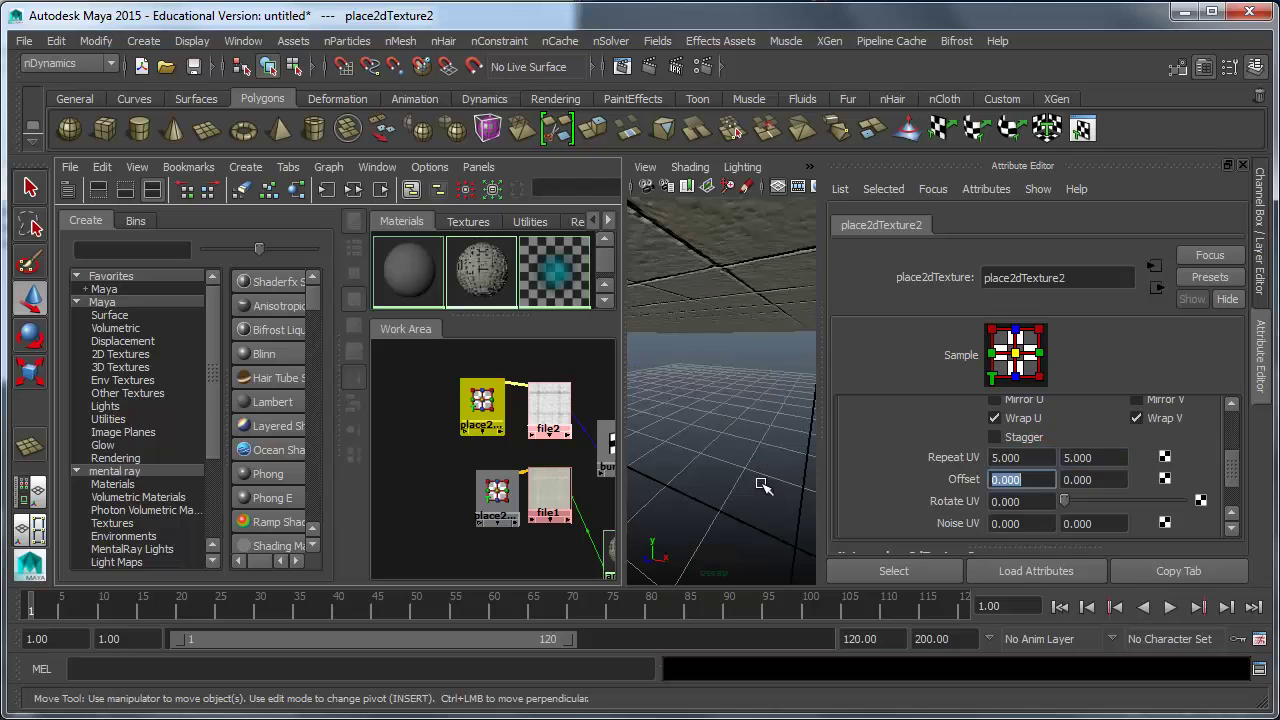
pyautogui.click(644, 69)
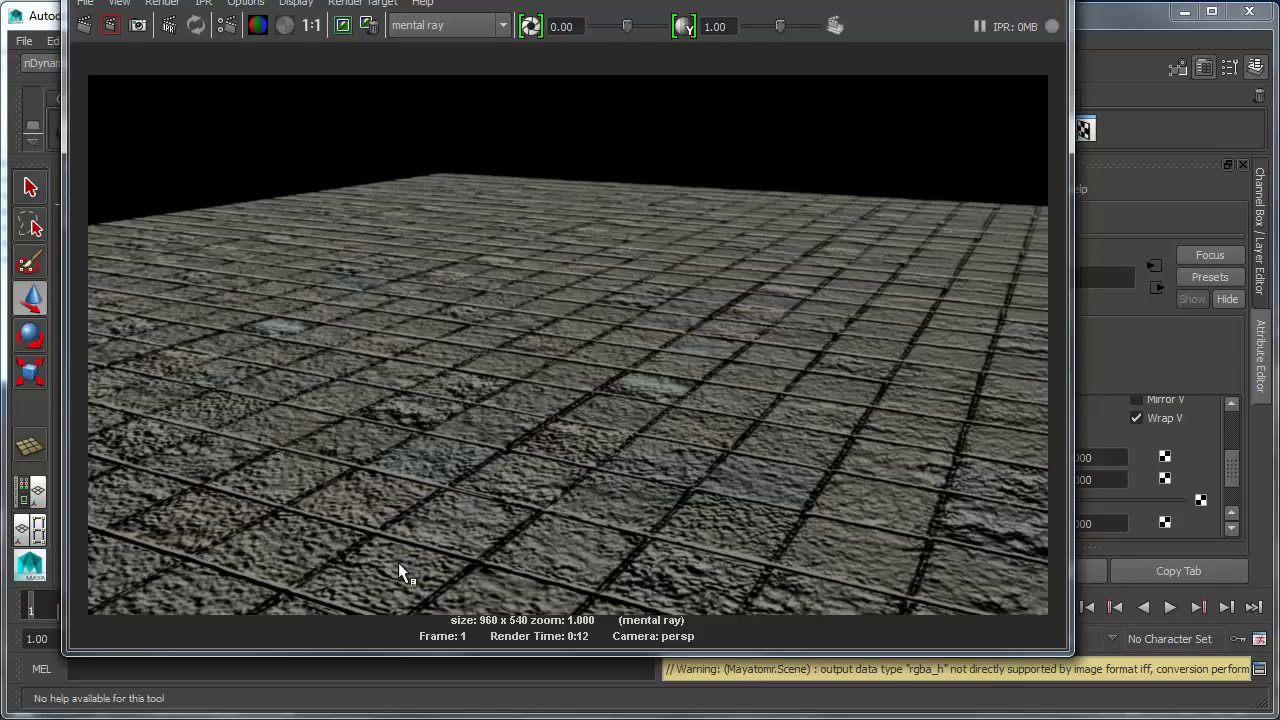
pyautogui.click(1046, 2)
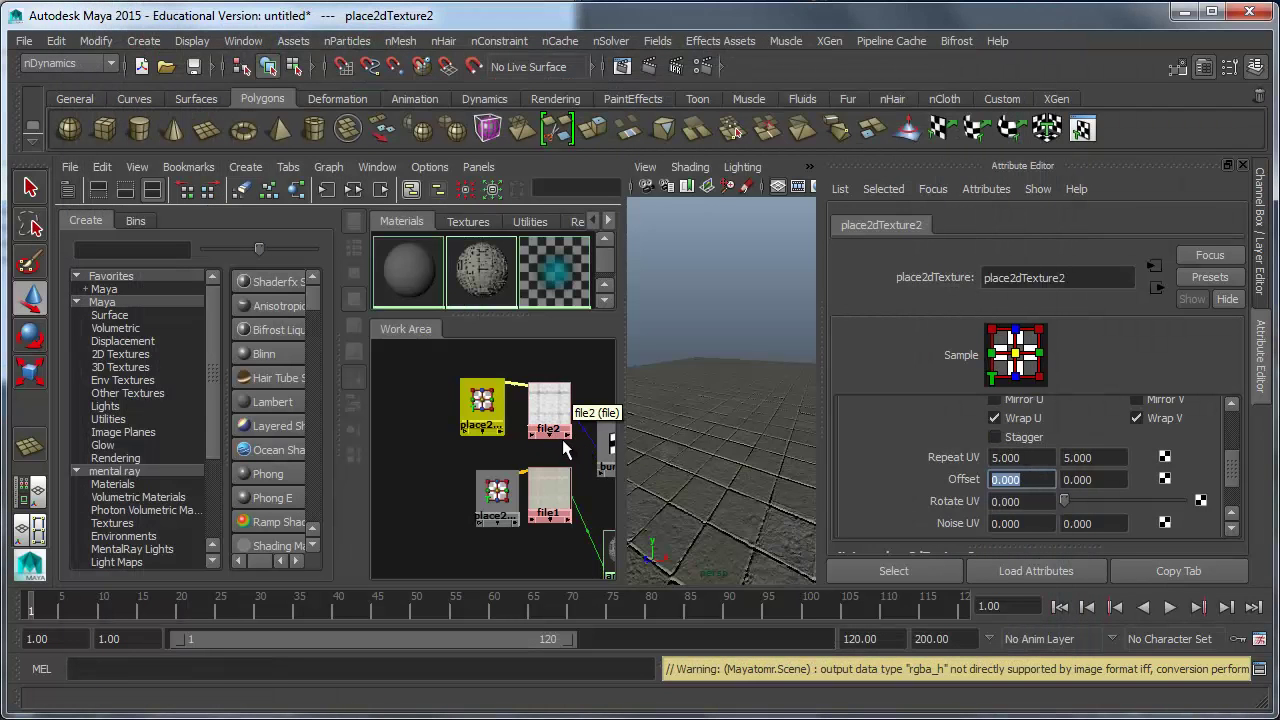
# - Reduce the Bump Depth of bump2d1 to about 0.299 and render the perspective view from a suitable distance
pyautogui.keyDown('alt'); pyautogui.moveTo(545, 439); pyautogui.dragTo(450, 437, button='middle'); pyautogui.keyUp('alt')
pyautogui.click(535, 438)
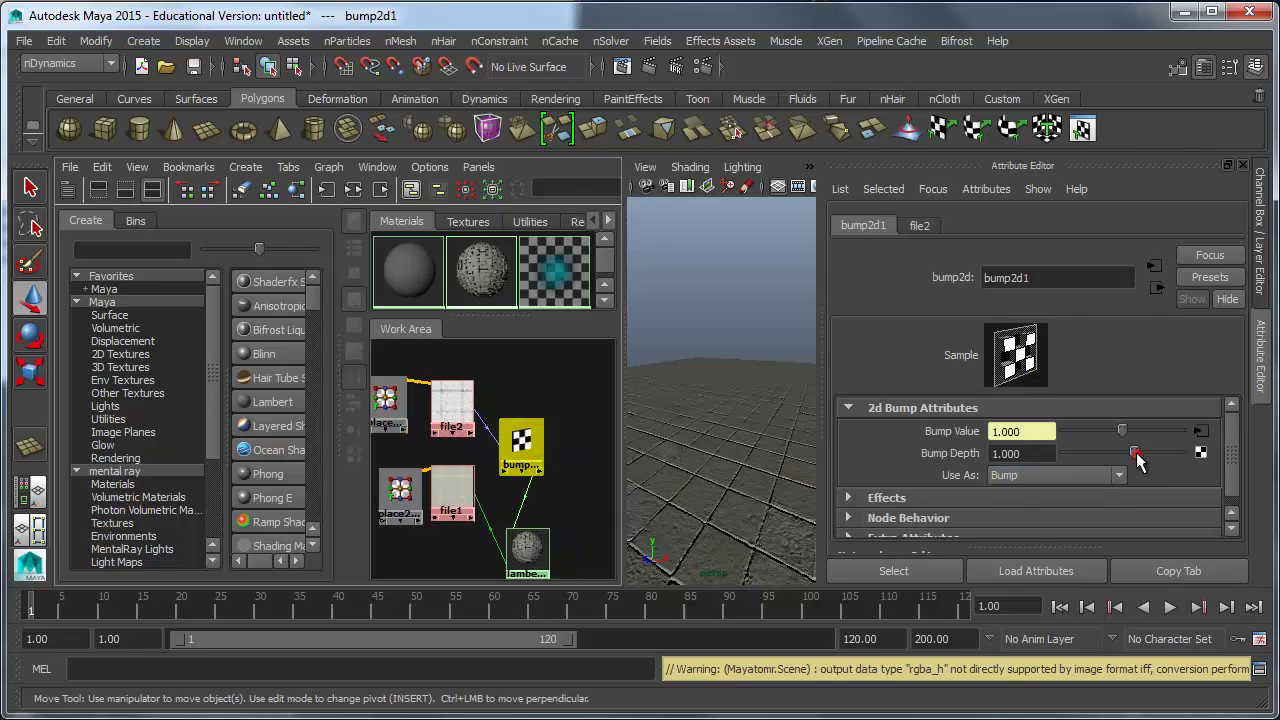
pyautogui.moveTo(1137, 459); pyautogui.dragTo(1124, 453)
pyautogui.moveTo(629, 425); pyautogui.dragTo(444, 445)
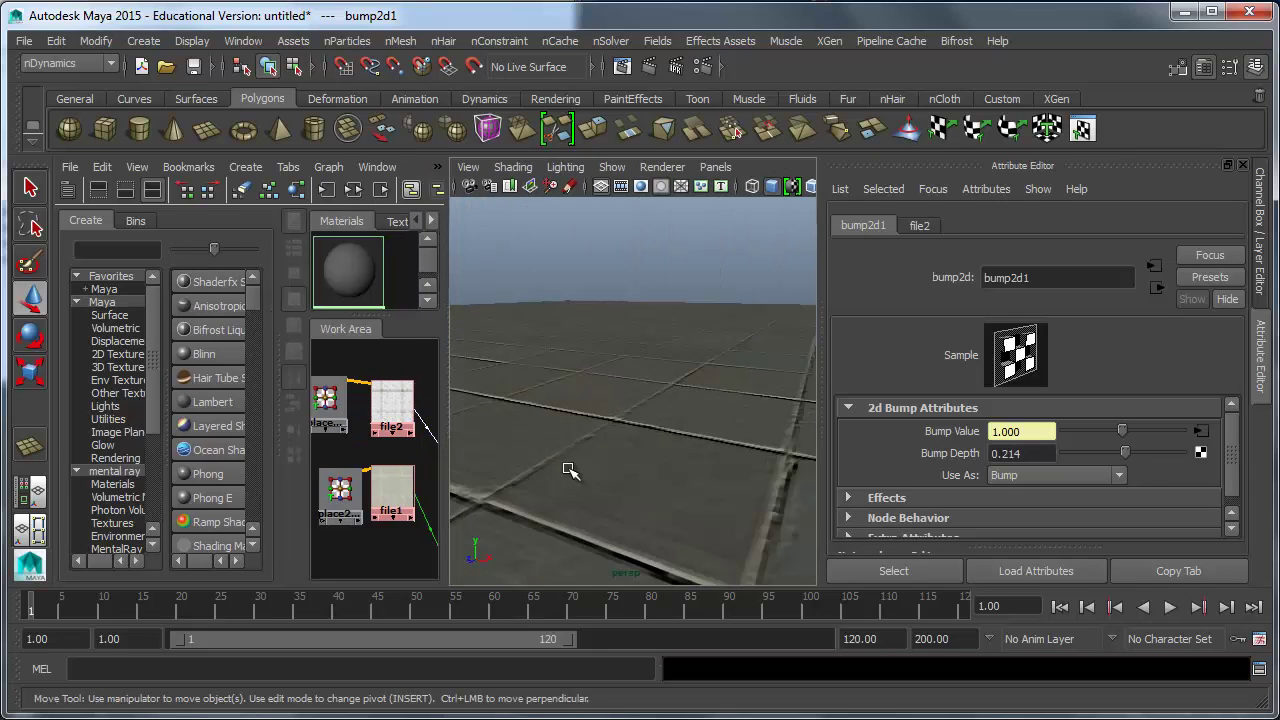
pyautogui.moveTo(1125, 453)
pyautogui.mouseDown()
pyautogui.moveTo(1069, 460)
pyautogui.moveTo(1158, 460)
pyautogui.moveTo(1127, 458)
pyautogui.mouseUp()
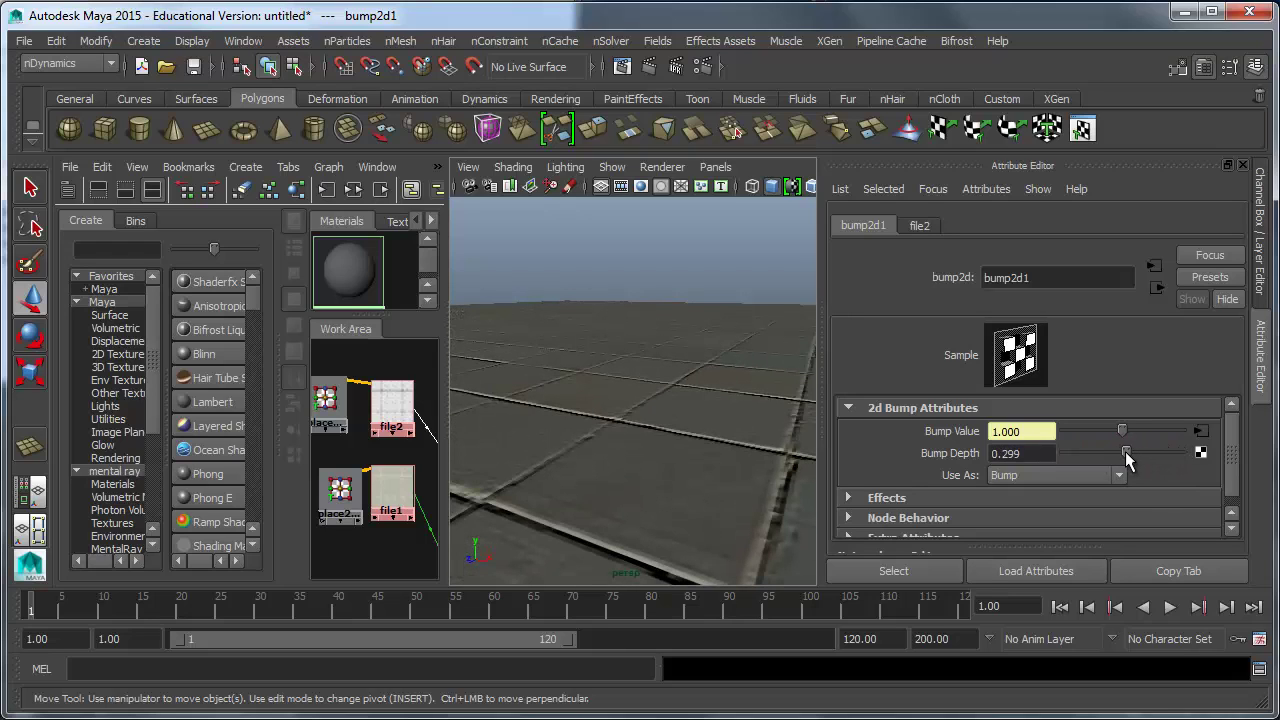
pyautogui.scroll(-10, 588, 418)
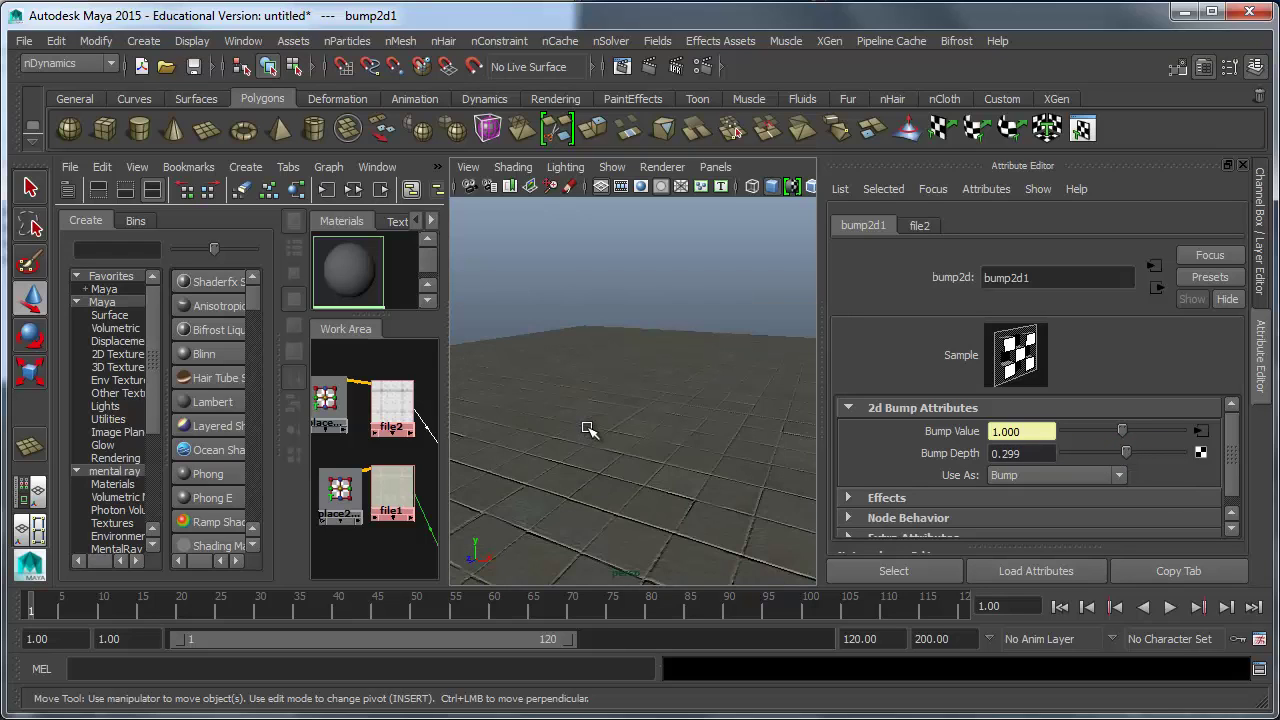
pyautogui.scroll(10, 588, 418)
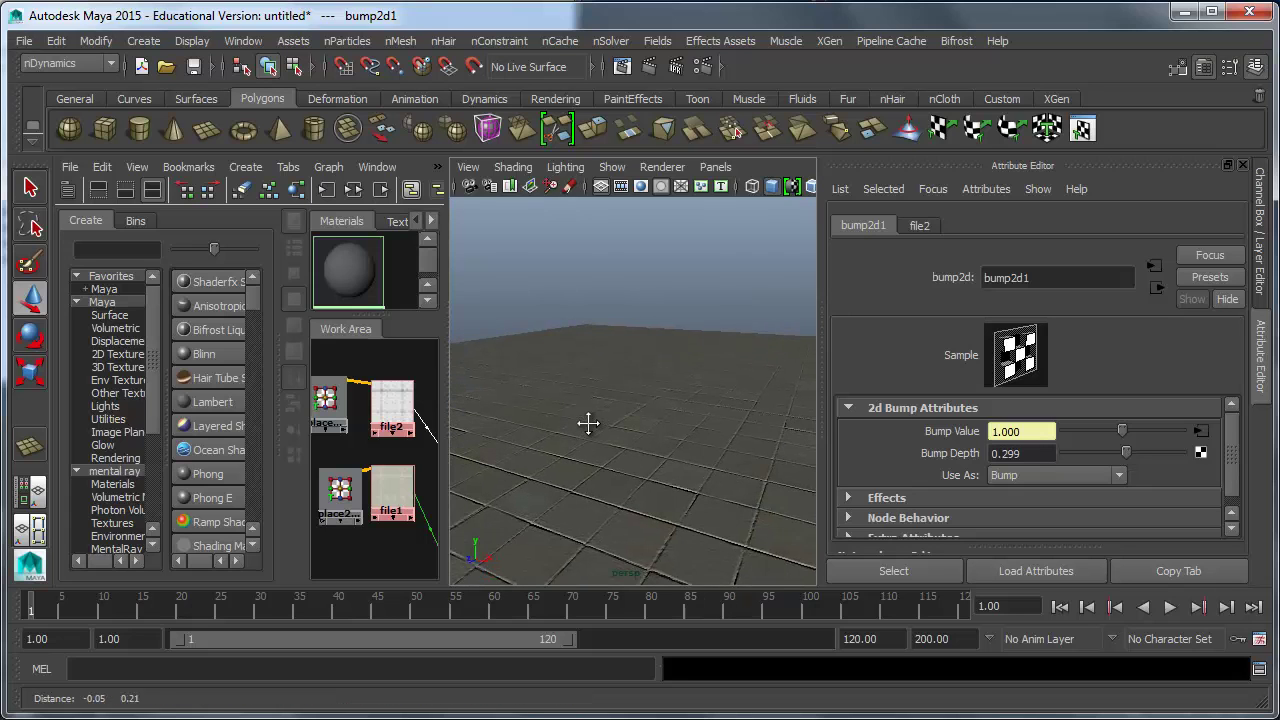
pyautogui.click(647, 67)
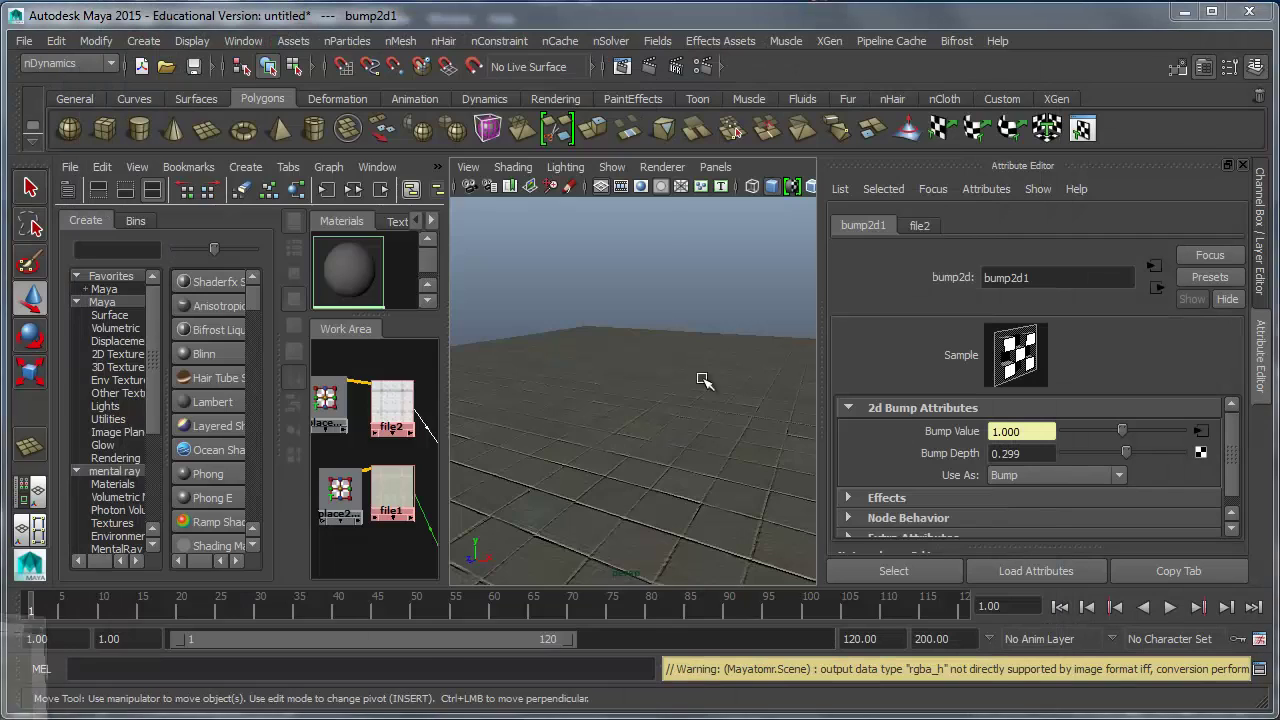
# - Switch to Photoshop and brush a straight dark gray (#383838) line across the fourth interior horizontal grout line of the tile image
pyautogui.hotkey('alt', 'Tab')
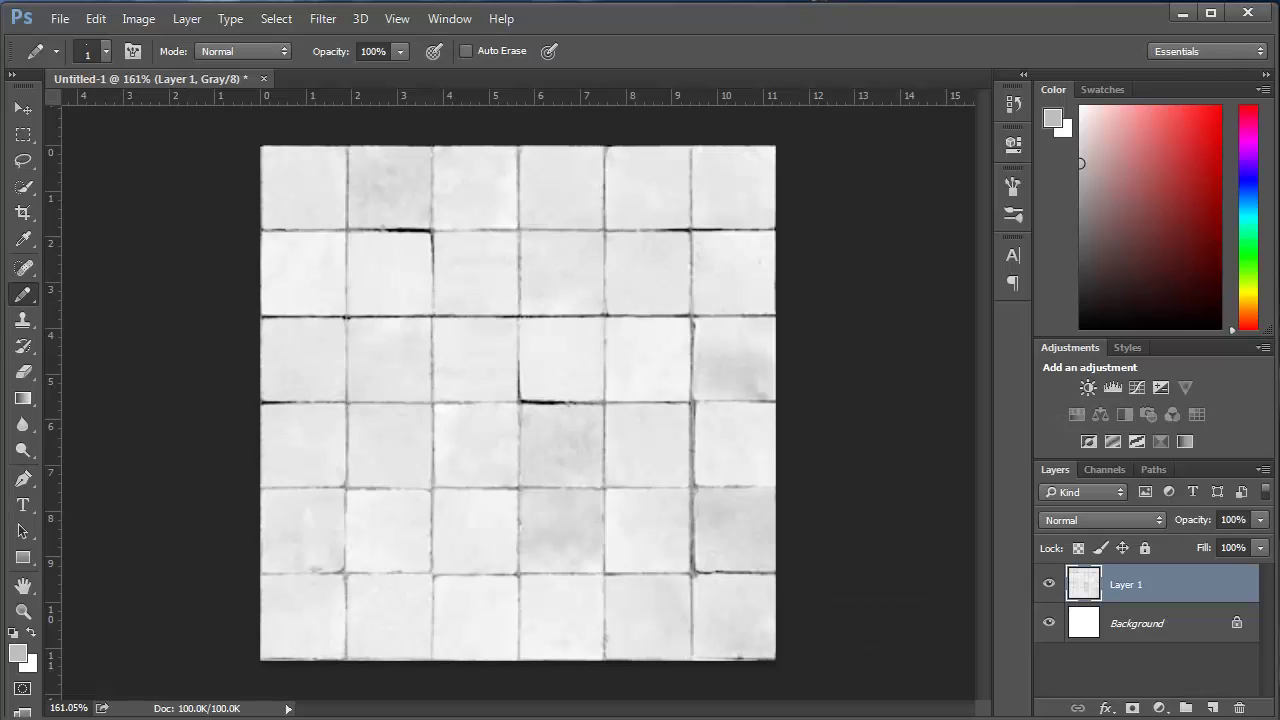
pyautogui.keyDown('alt'); pyautogui.scroll(3, 657, 420); pyautogui.keyUp('alt')
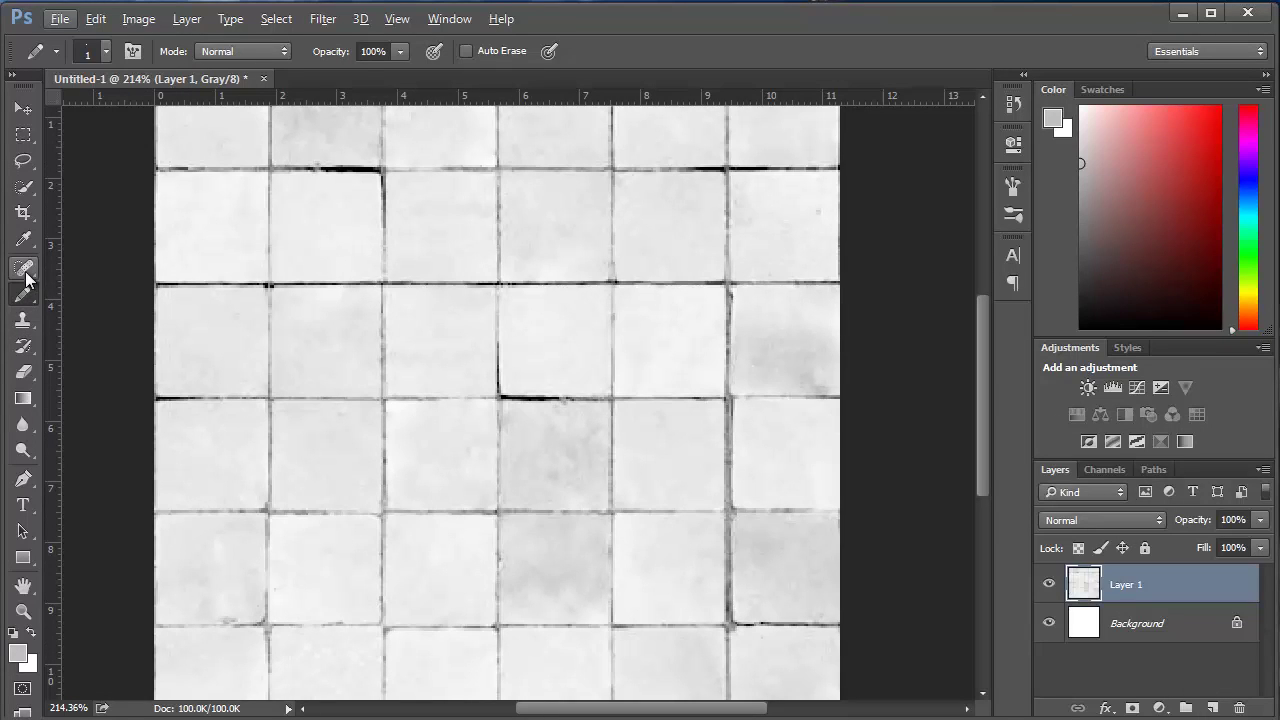
pyautogui.moveTo(25, 294); pyautogui.dragTo(82, 289)
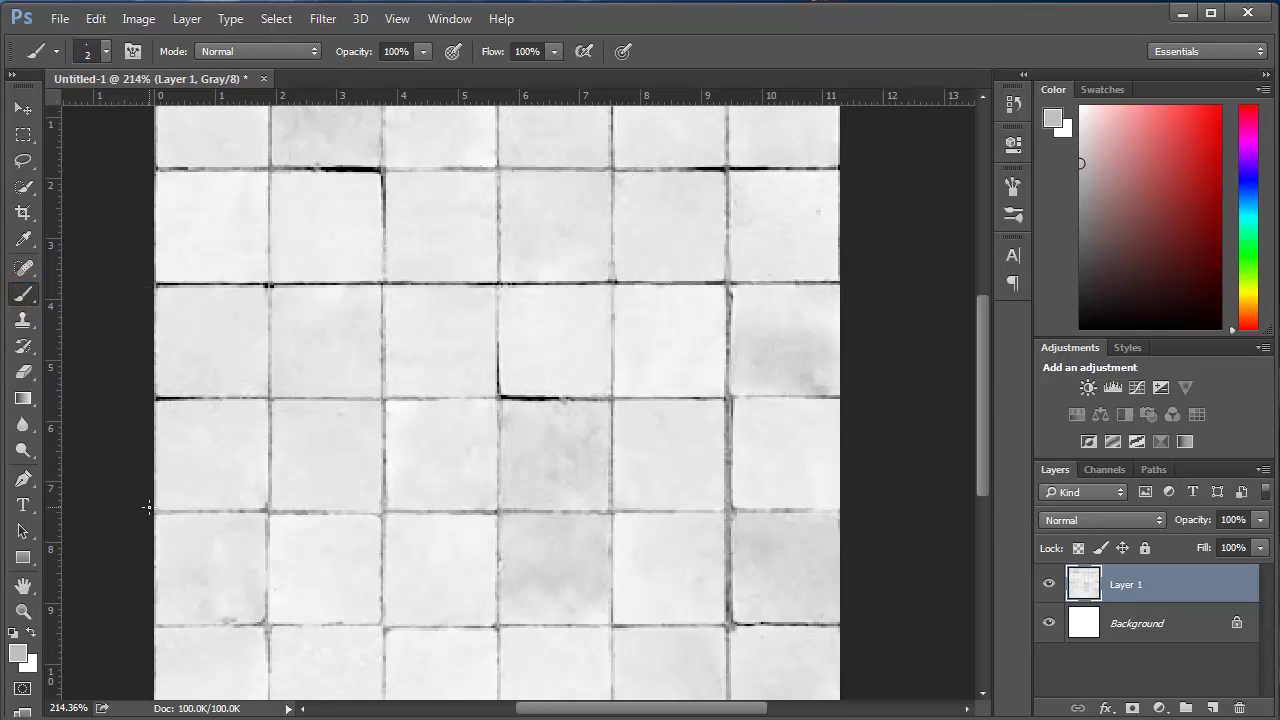
pyautogui.click(17, 654)
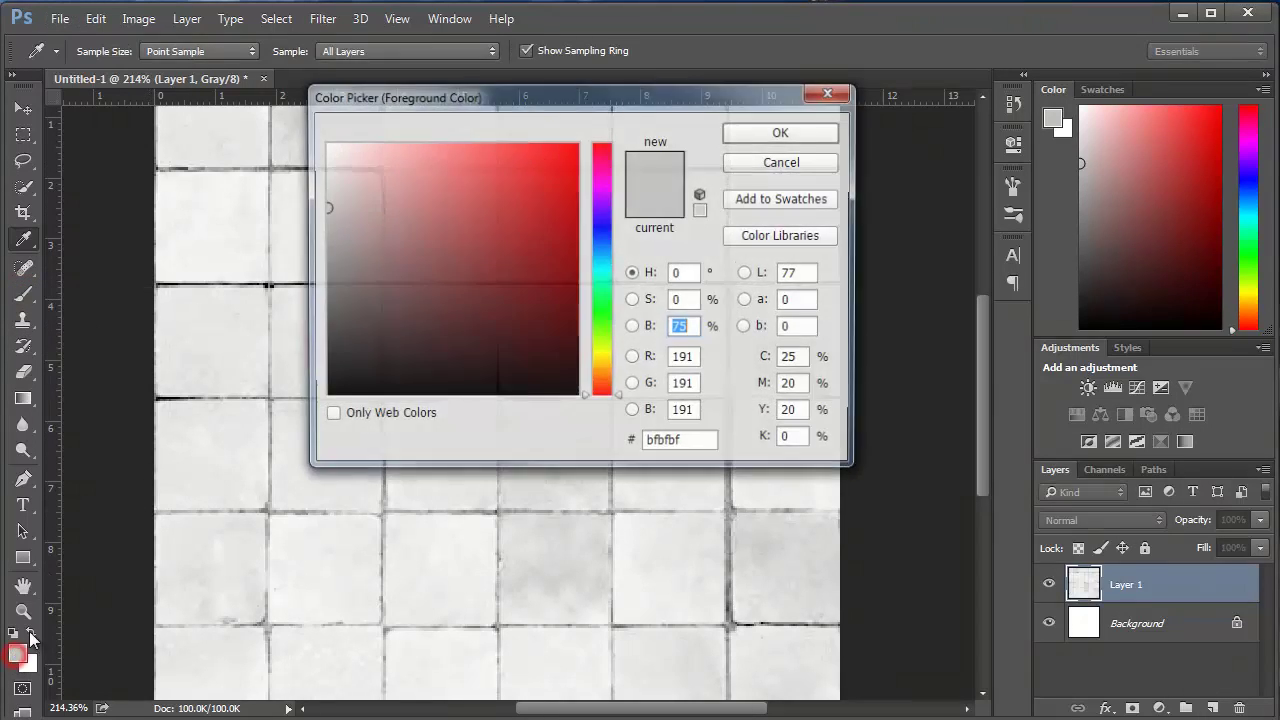
pyautogui.write('23')
pyautogui.click(752, 130)
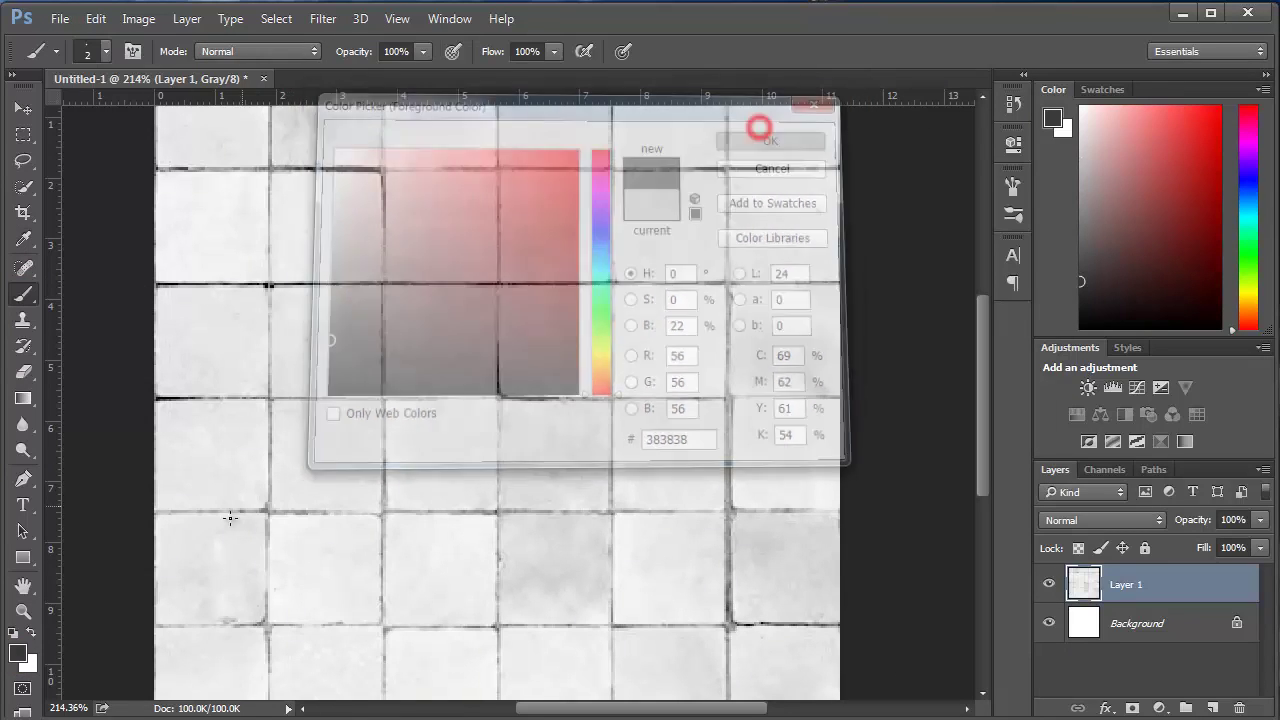
pyautogui.keyDown('shift'); pyautogui.moveTo(148, 512); pyautogui.dragTo(851, 510); pyautogui.keyUp('shift')
pyautogui.keyDown('alt'); pyautogui.scroll(-2, 717, 262); pyautogui.keyUp('alt')
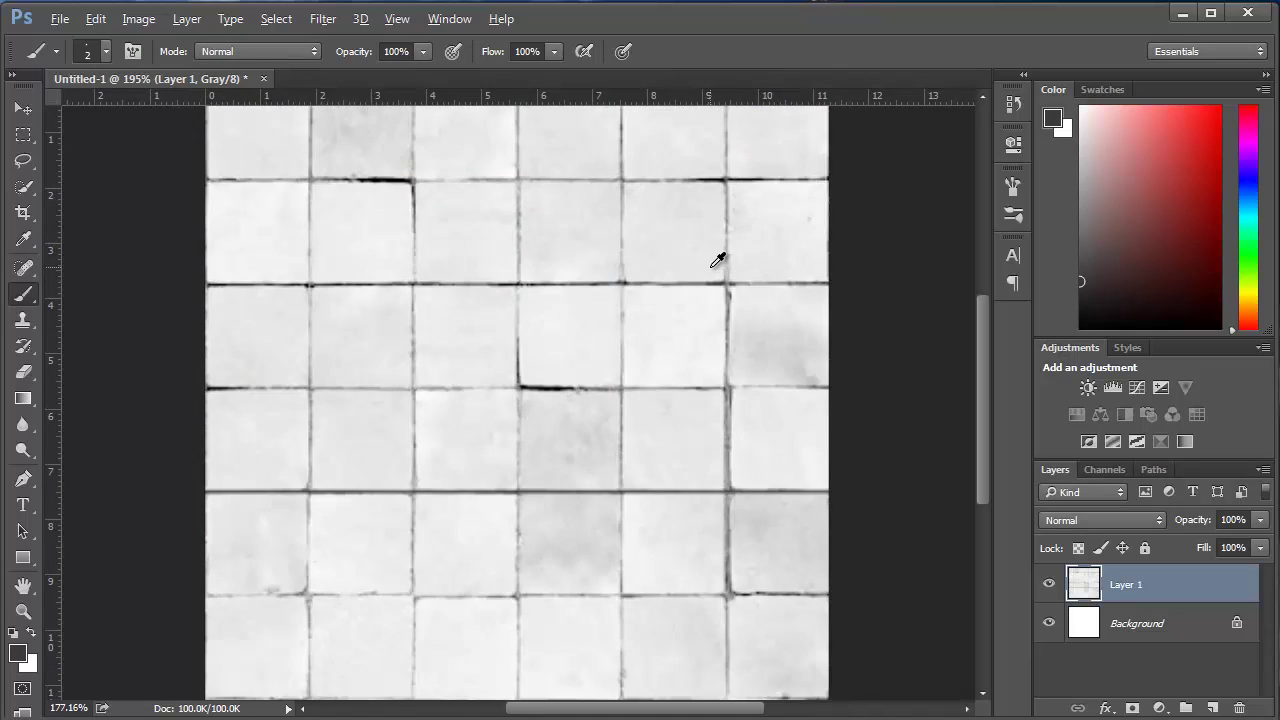
pyautogui.keyDown('shift'); pyautogui.click(691, 136); pyautogui.keyUp('shift')
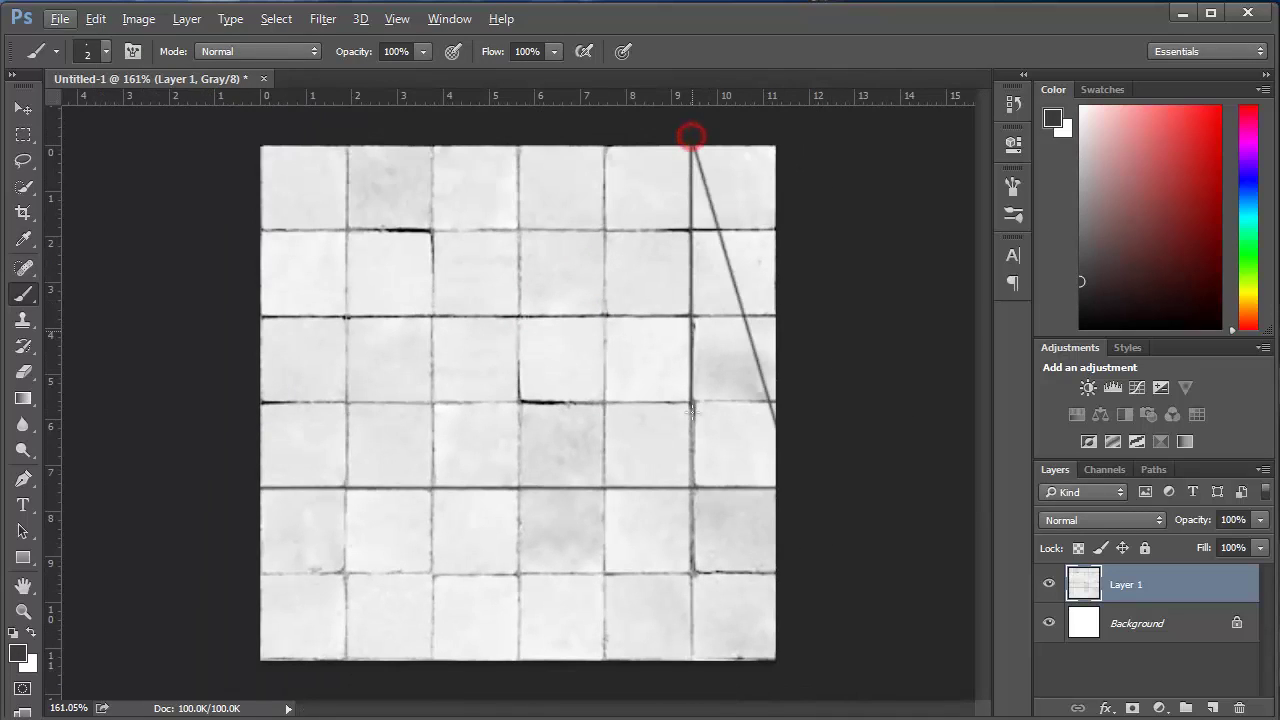
pyautogui.hotkey('ctrl', 'z')
pyautogui.keyDown('shift'); pyautogui.moveTo(690, 136); pyautogui.dragTo(690, 677); pyautogui.keyUp('shift')
pyautogui.hotkey('ctrl', 'z')
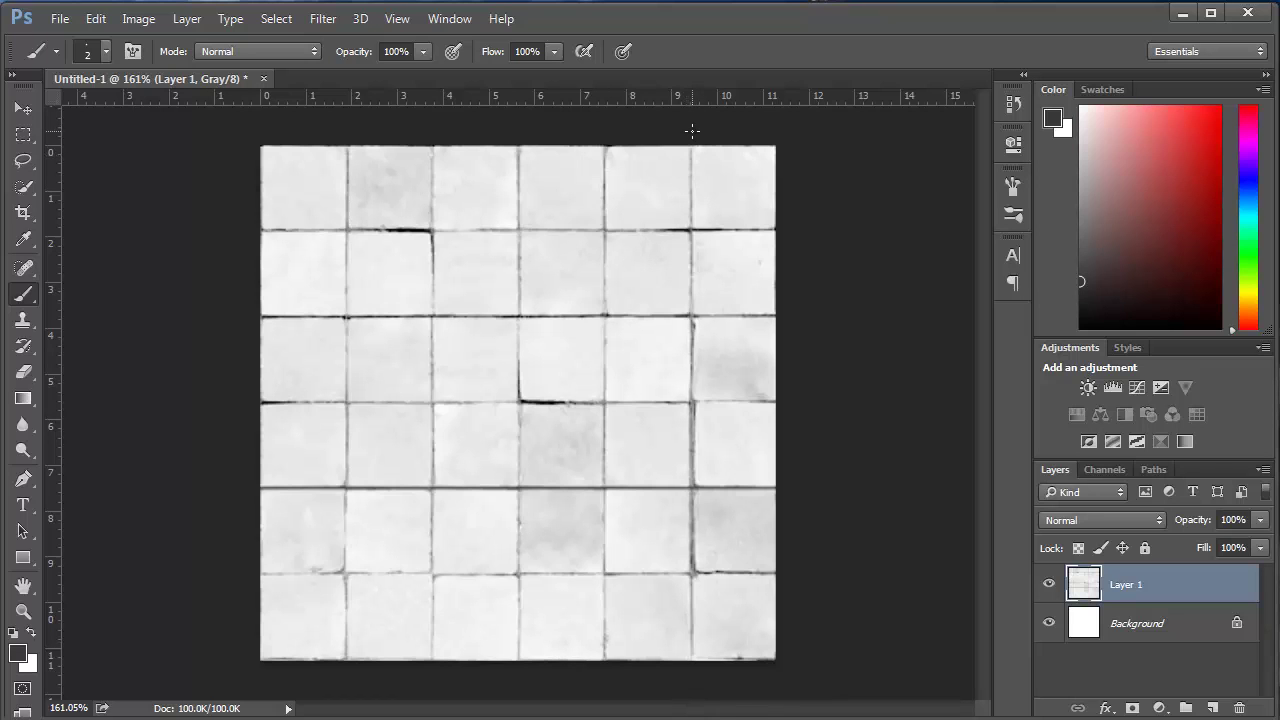
# - Brush straight dark gray lines over the rightmost interior vertical grout line and the upper three interior horizontal grout lines
pyautogui.keyDown('shift'); pyautogui.moveTo(691, 133); pyautogui.dragTo(691, 662); pyautogui.keyUp('shift')
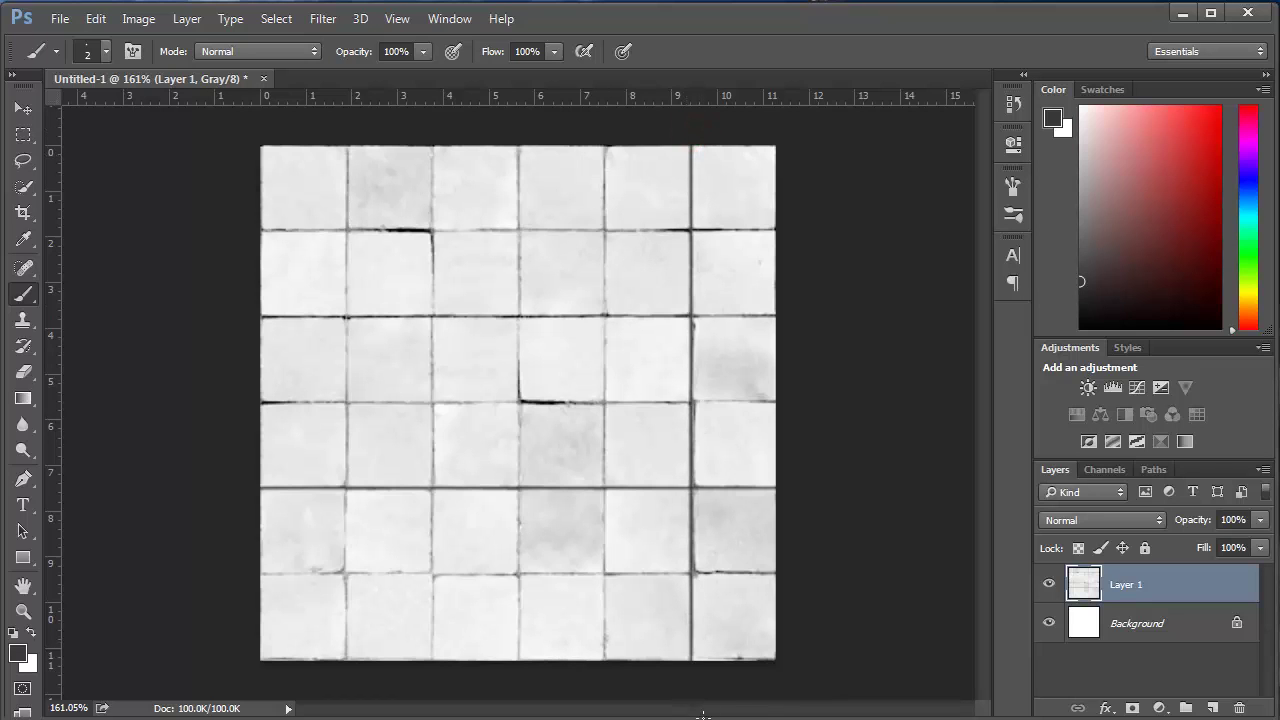
pyautogui.keyDown('alt'); pyautogui.scroll(2, 555, 530); pyautogui.keyUp('alt')
pyautogui.keyDown('alt'); pyautogui.scroll(1, 555, 530); pyautogui.keyUp('alt')
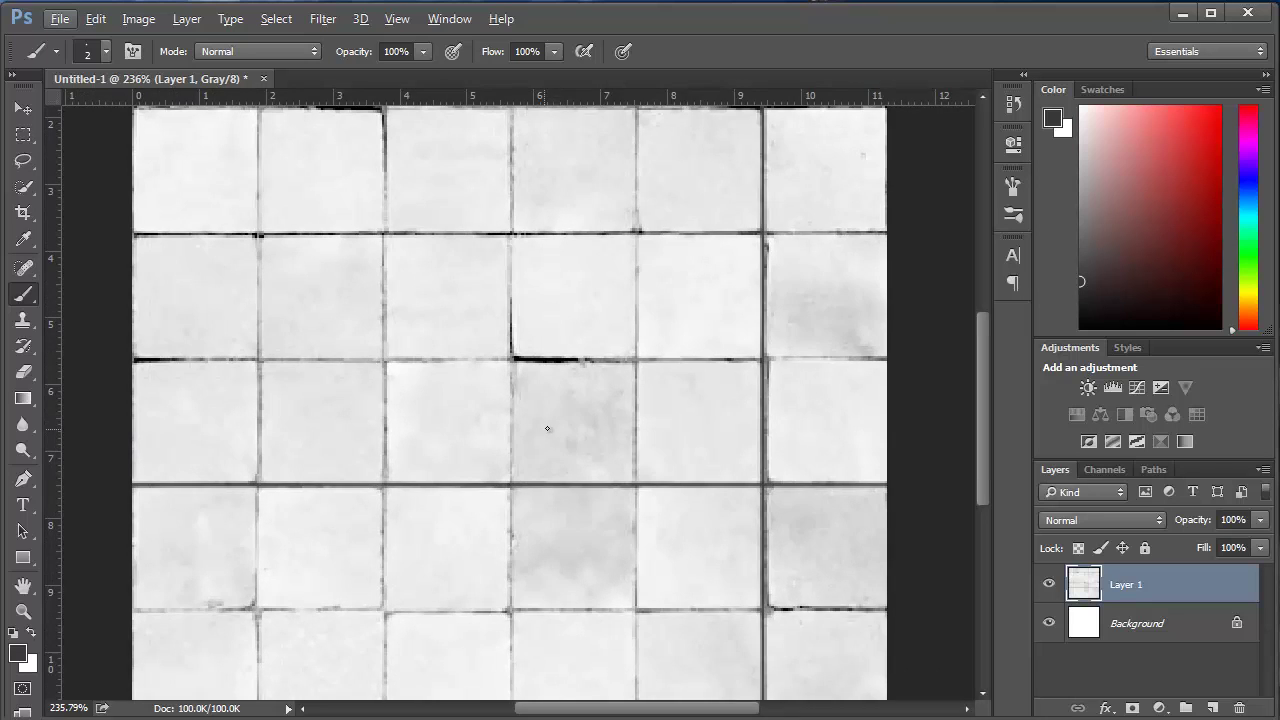
pyautogui.keyDown('alt'); pyautogui.scroll(1, 547, 428); pyautogui.keyUp('alt')
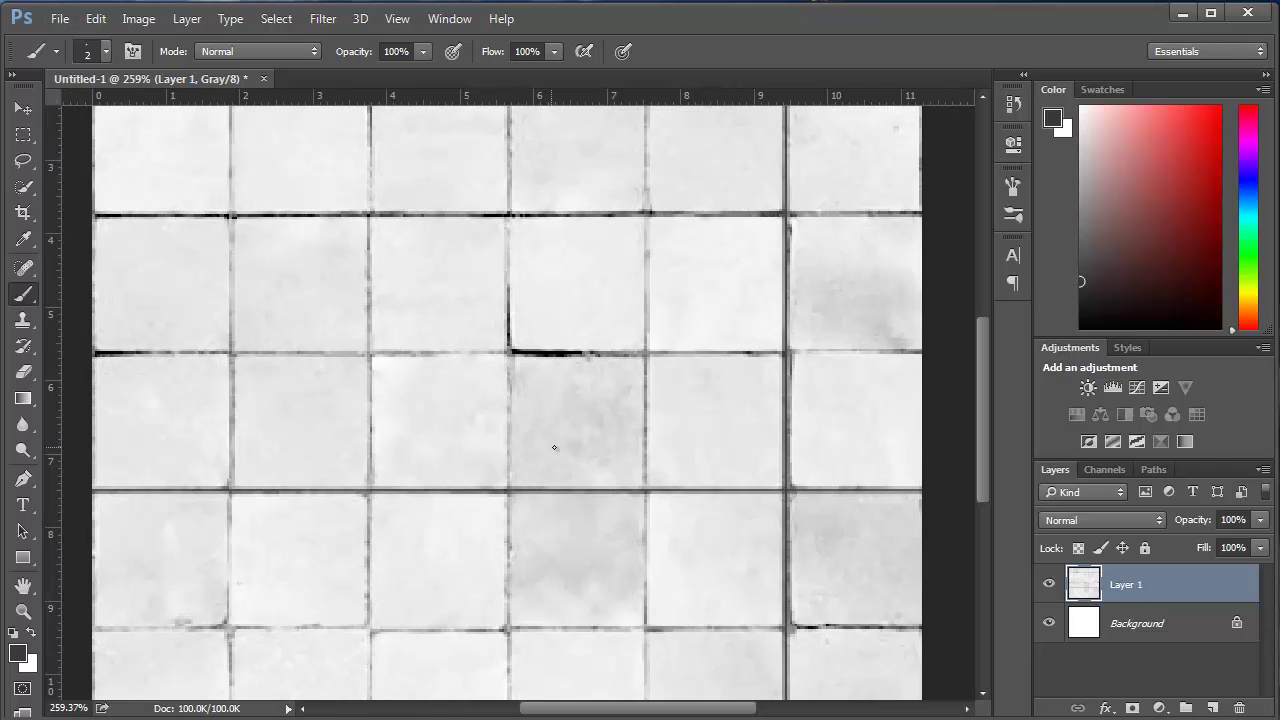
pyautogui.keyDown('alt'); pyautogui.scroll(-2, 465, 351); pyautogui.keyUp('alt')
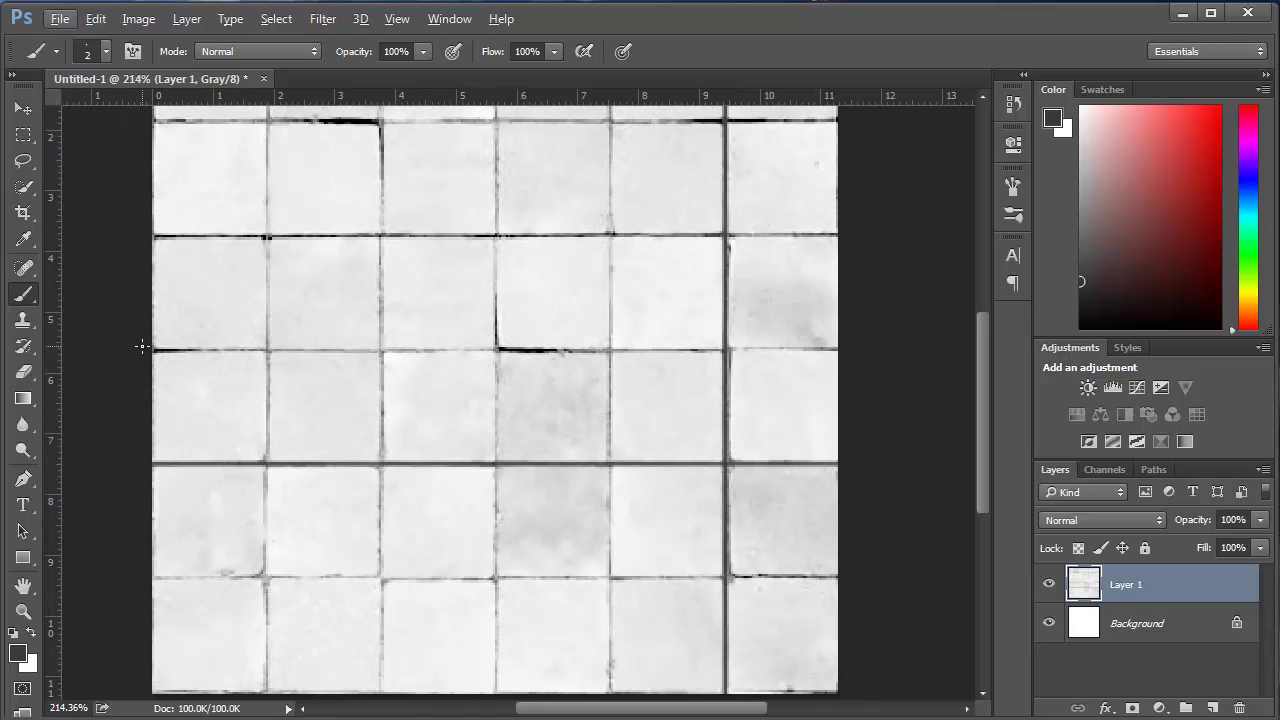
pyautogui.moveTo(142, 350); pyautogui.dragTo(419, 350)
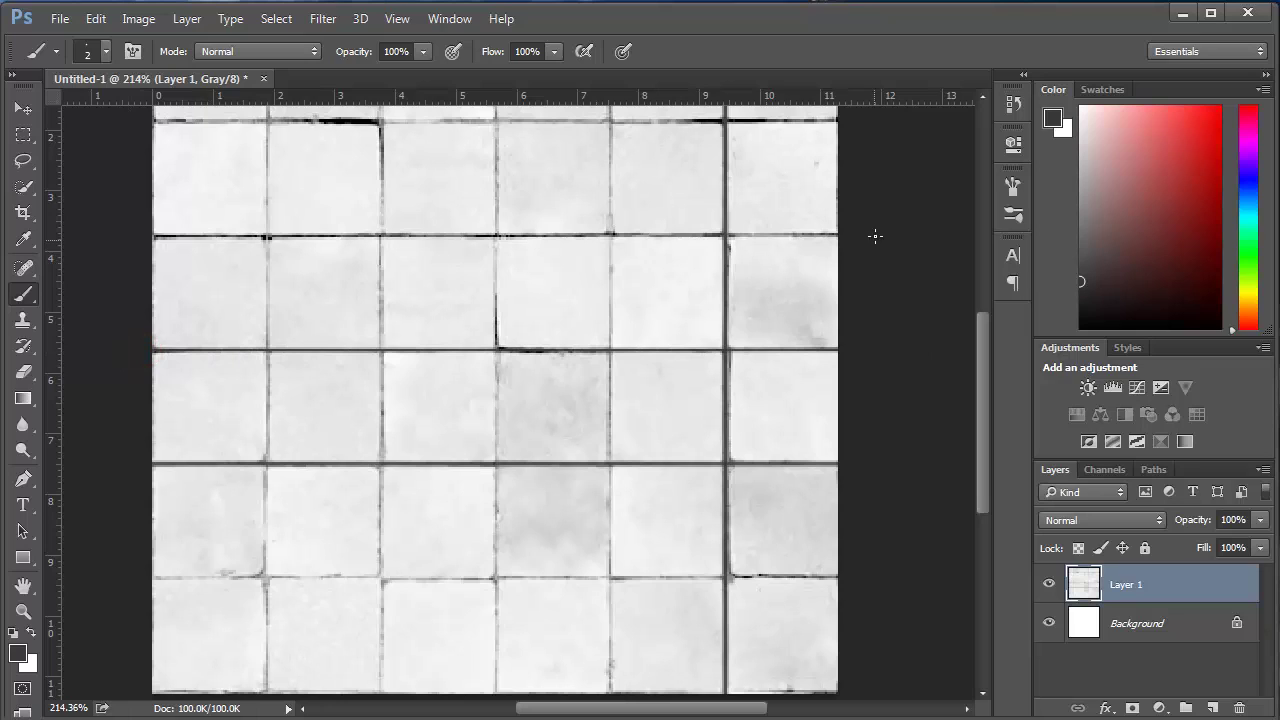
pyautogui.keyDown('shift'); pyautogui.moveTo(848, 234); pyautogui.dragTo(67, 236); pyautogui.keyUp('shift')
pyautogui.moveTo(127, 145)
pyautogui.mouseDown()
pyautogui.moveTo(119, 200)
pyautogui.moveTo(432, 176)
pyautogui.moveTo(937, 174)
pyautogui.mouseUp()
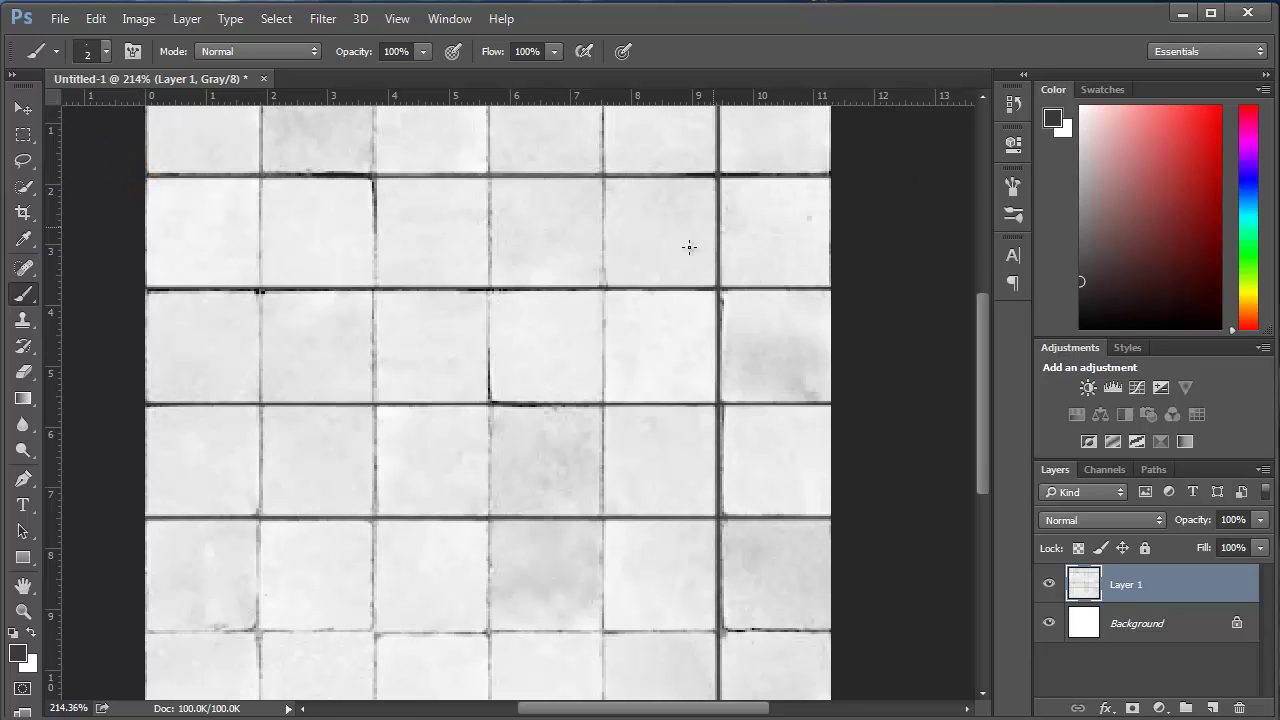
# - Brush straight dark gray lines over the four remaining interior vertical grout lines and the lowest interior horizontal grout line
pyautogui.moveTo(689, 247); pyautogui.dragTo(671, 322)
pyautogui.keyDown('alt'); pyautogui.scroll(-2, 677, 314); pyautogui.keyUp('alt')
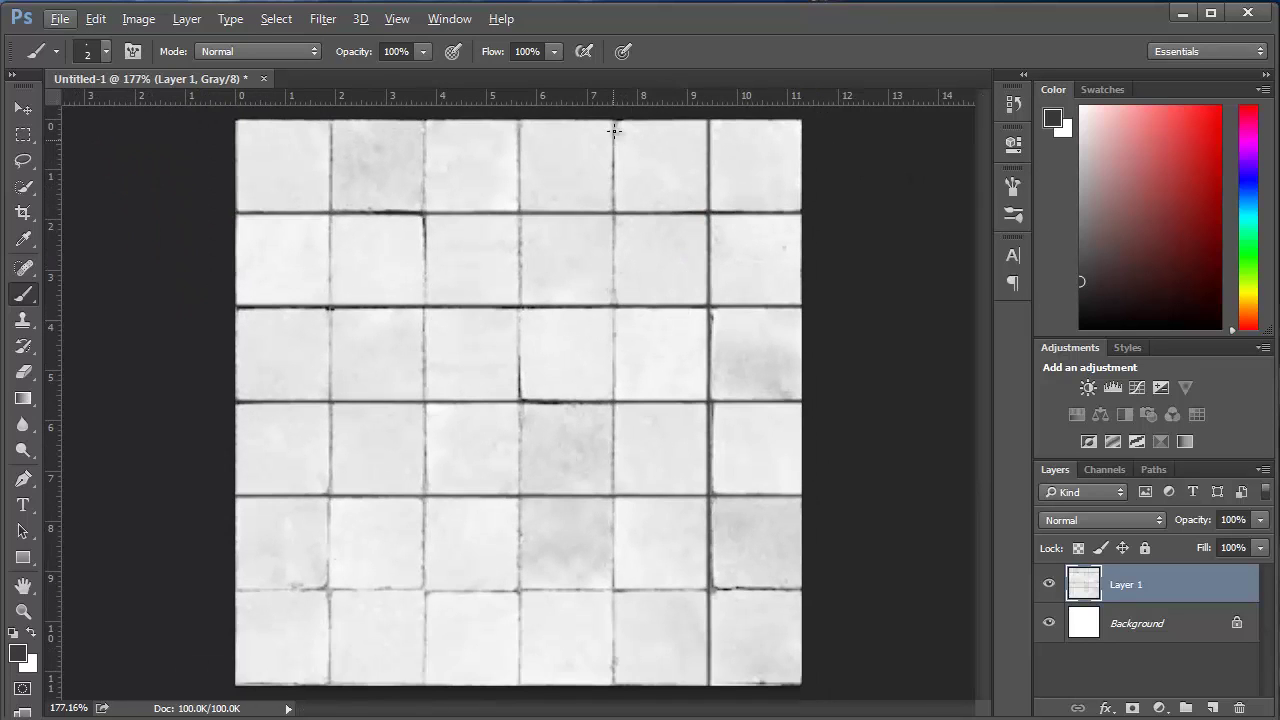
pyautogui.keyDown('shift'); pyautogui.moveTo(614, 124); pyautogui.dragTo(612, 686); pyautogui.keyUp('shift')
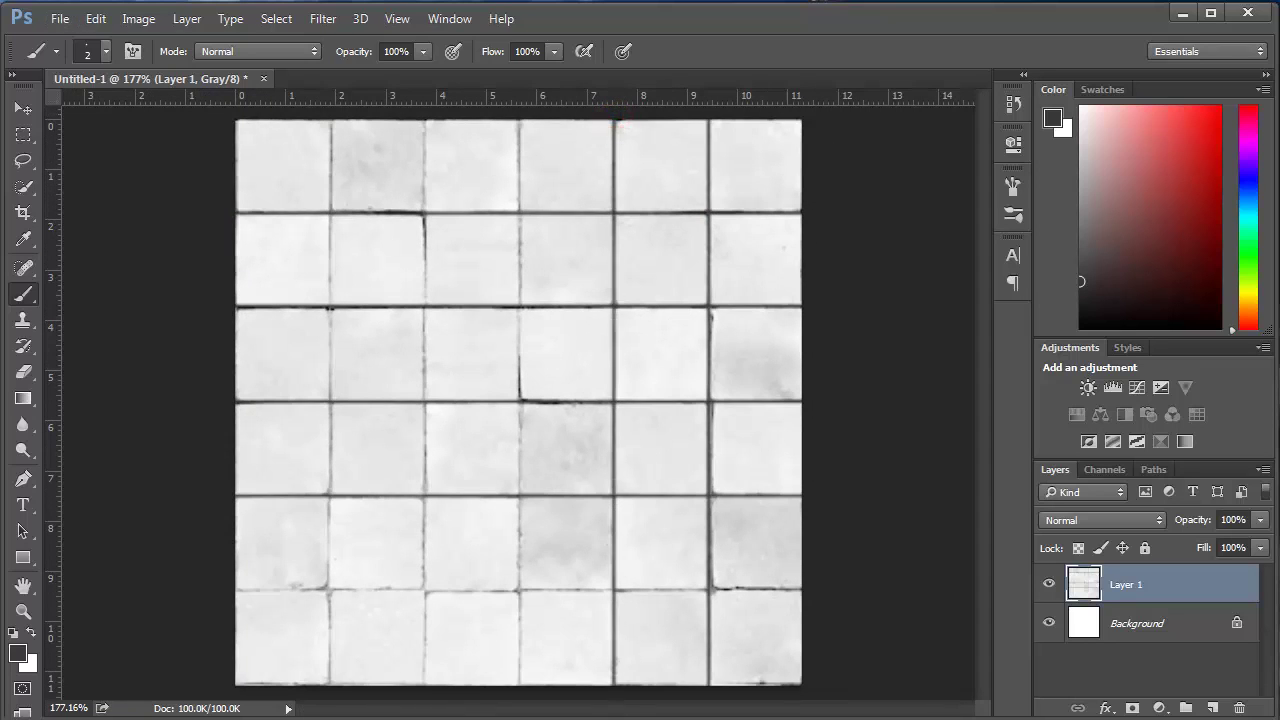
pyautogui.keyDown('shift'); pyautogui.moveTo(519, 693); pyautogui.dragTo(519, 121); pyautogui.keyUp('shift')
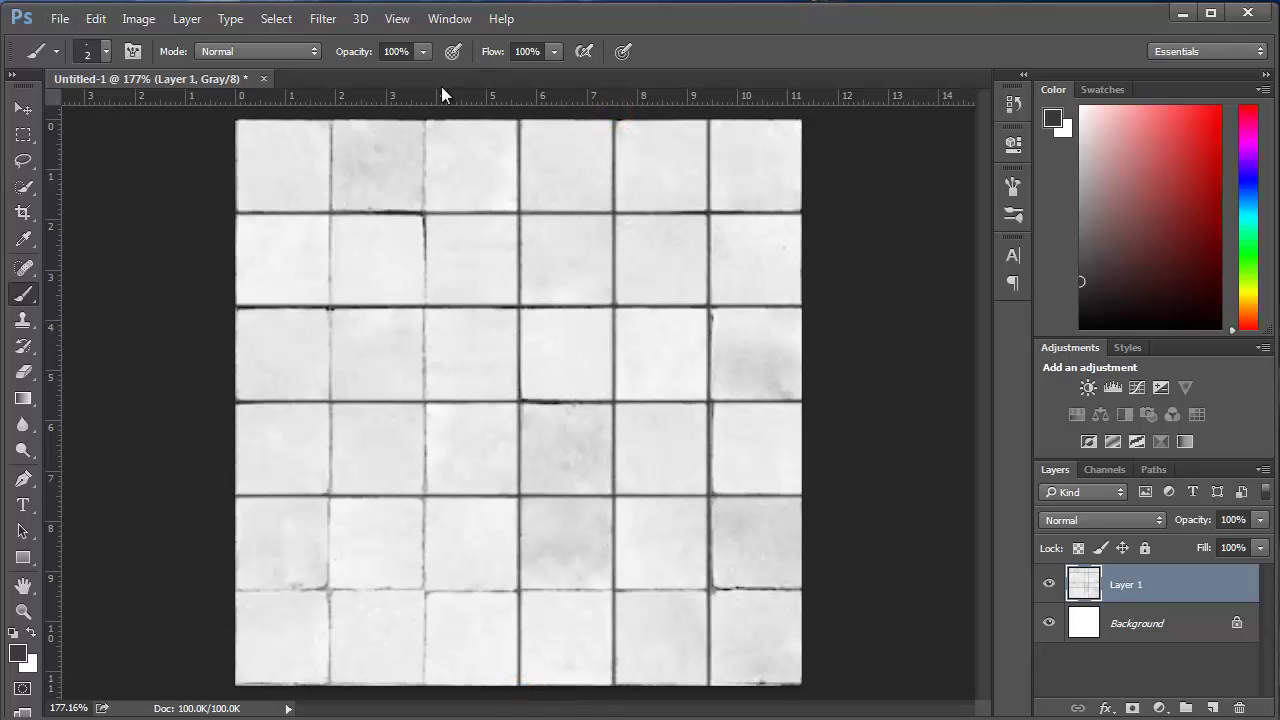
pyautogui.keyDown('shift'); pyautogui.moveTo(424, 111); pyautogui.dragTo(424, 686); pyautogui.keyUp('shift')
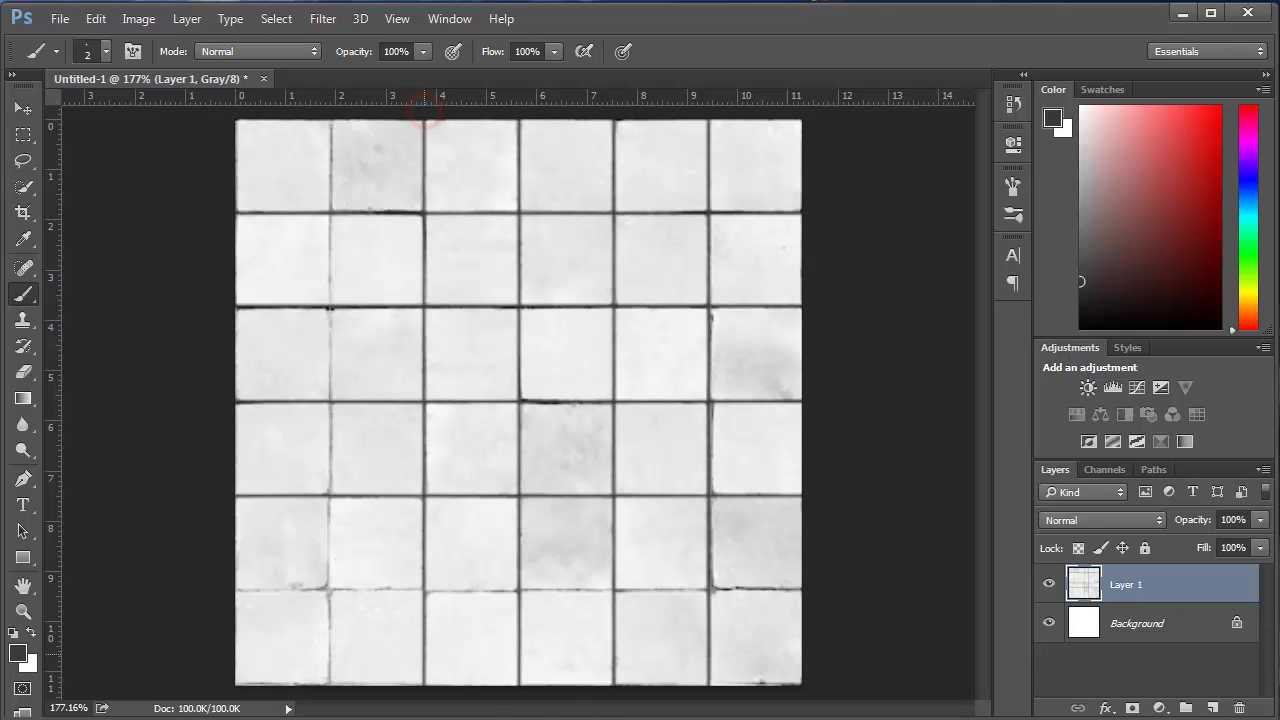
pyautogui.keyDown('shift'); pyautogui.moveTo(329, 694); pyautogui.dragTo(323, 86); pyautogui.keyUp('shift')
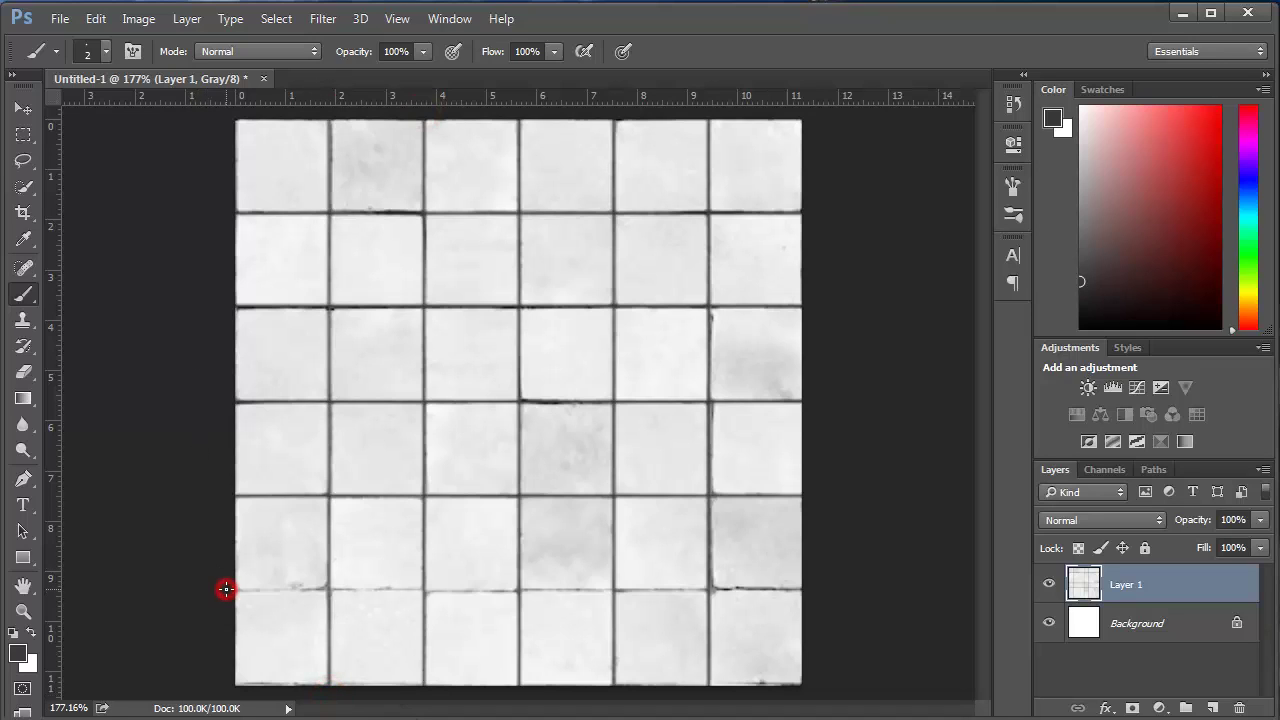
pyautogui.keyDown('shift'); pyautogui.moveTo(226, 590); pyautogui.dragTo(912, 589); pyautogui.keyUp('shift')
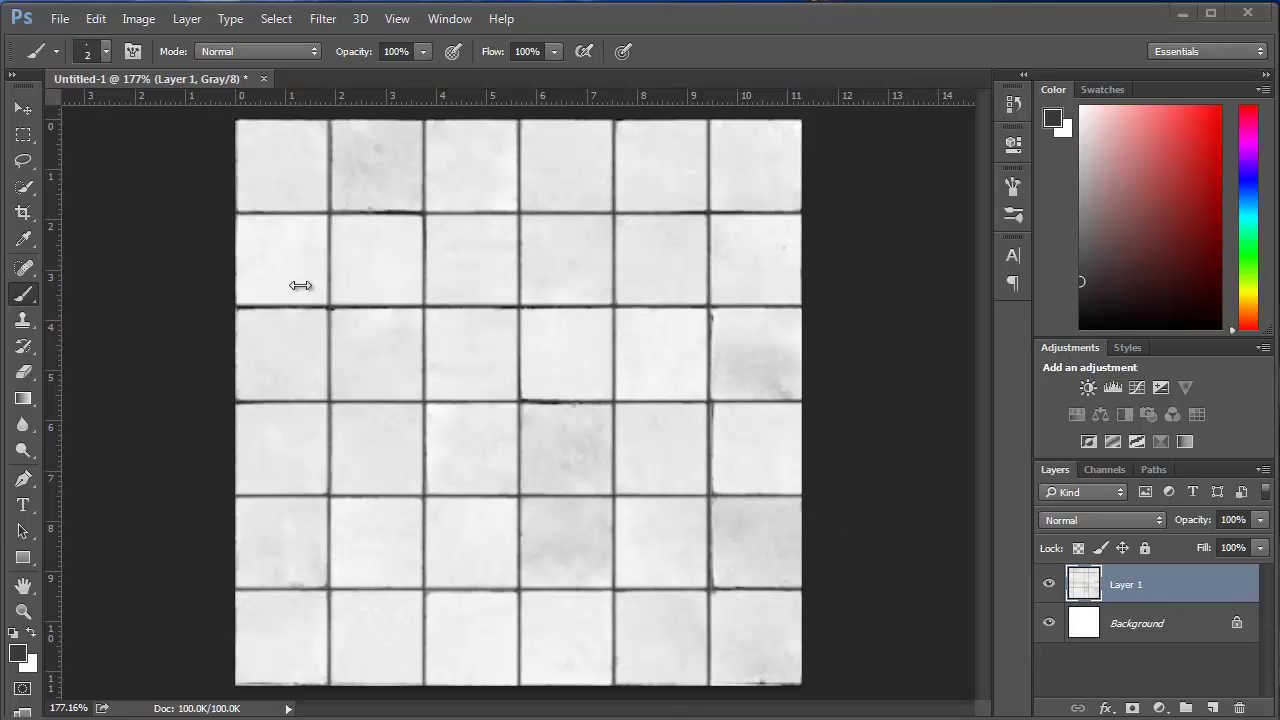
# - Save the image as a JPEG on the Desktop, replacing the existing kitchen tile bump.jpg and accepting the JPEG options
pyautogui.click(61, 19)
pyautogui.click(105, 242)
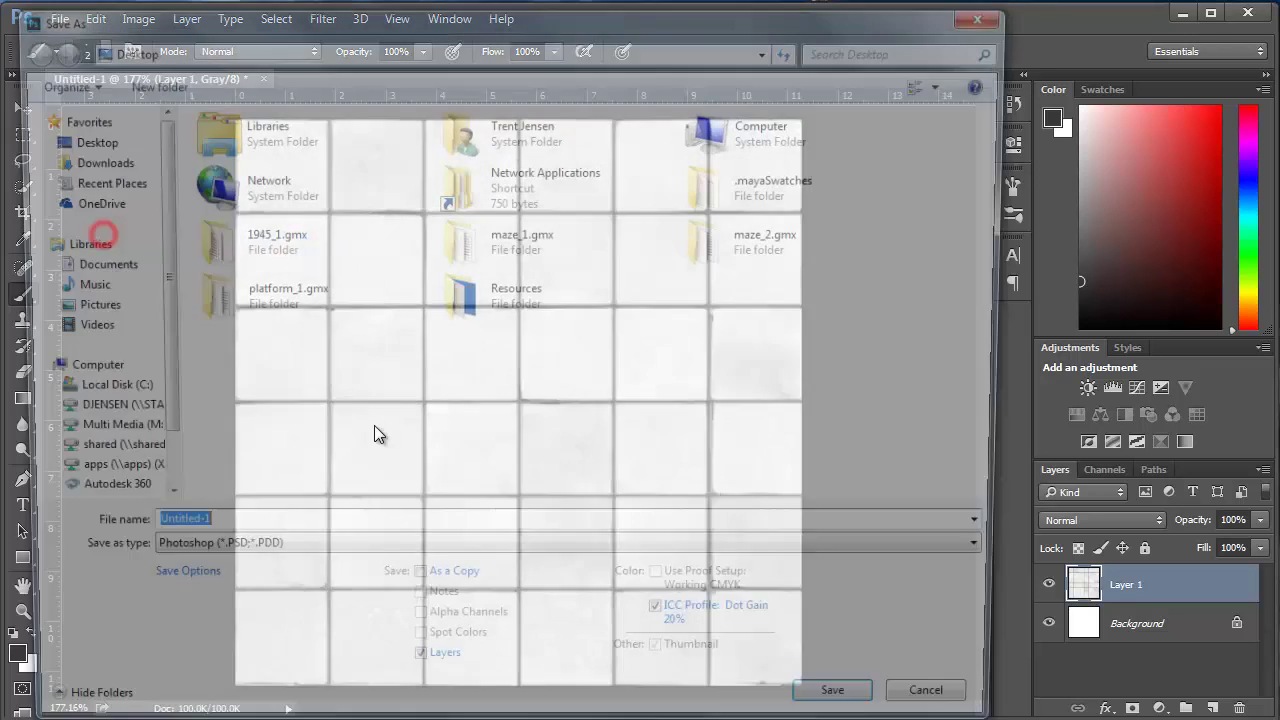
pyautogui.click(221, 559)
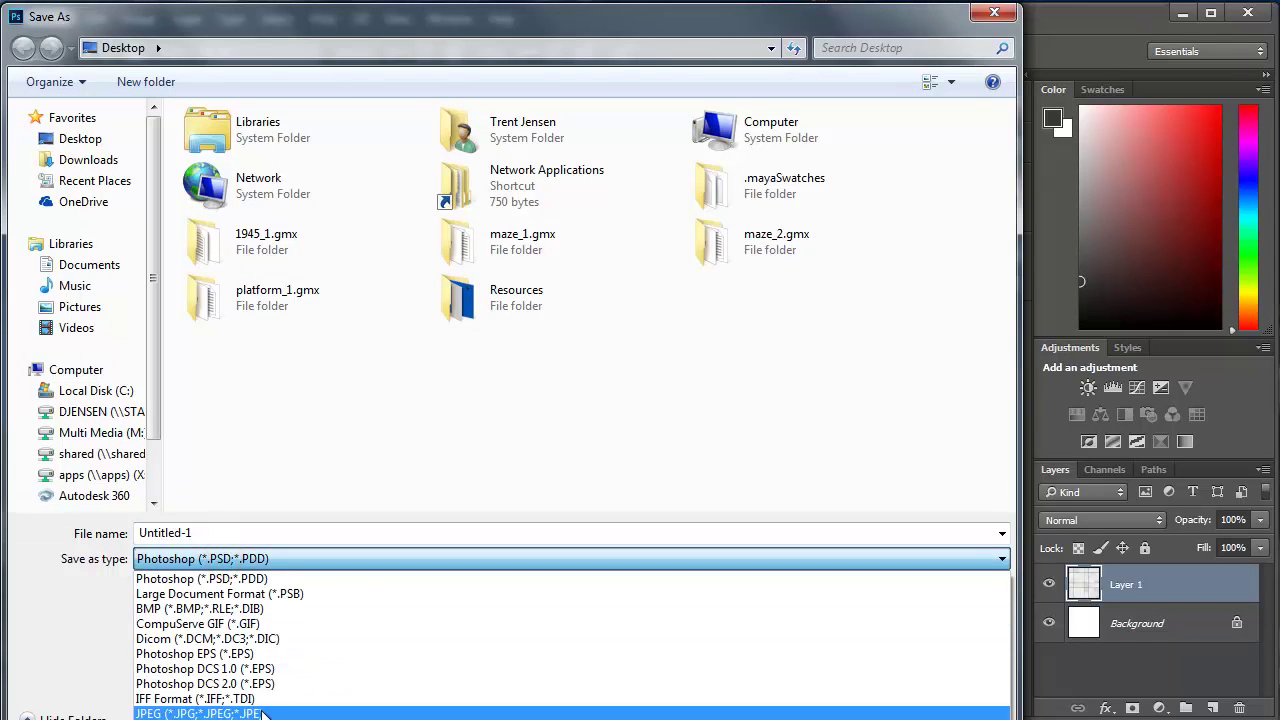
pyautogui.click(271, 719)
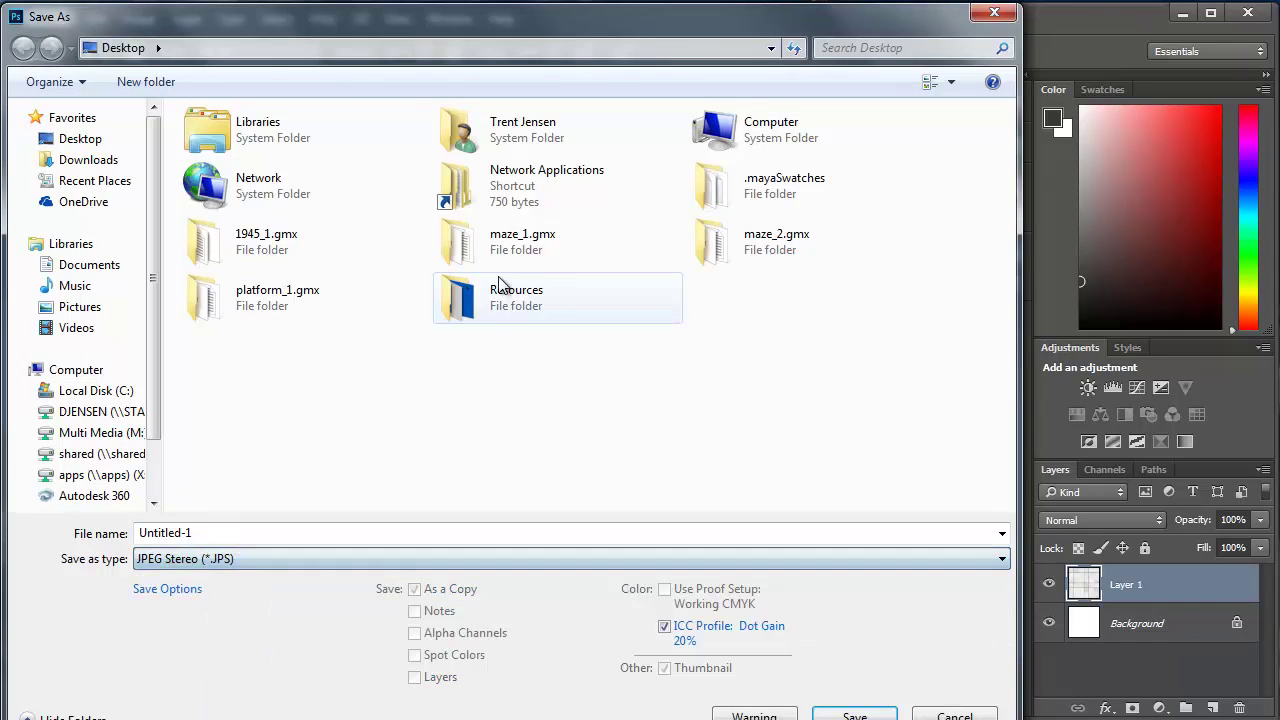
pyautogui.click(392, 562)
pyautogui.click(258, 706)
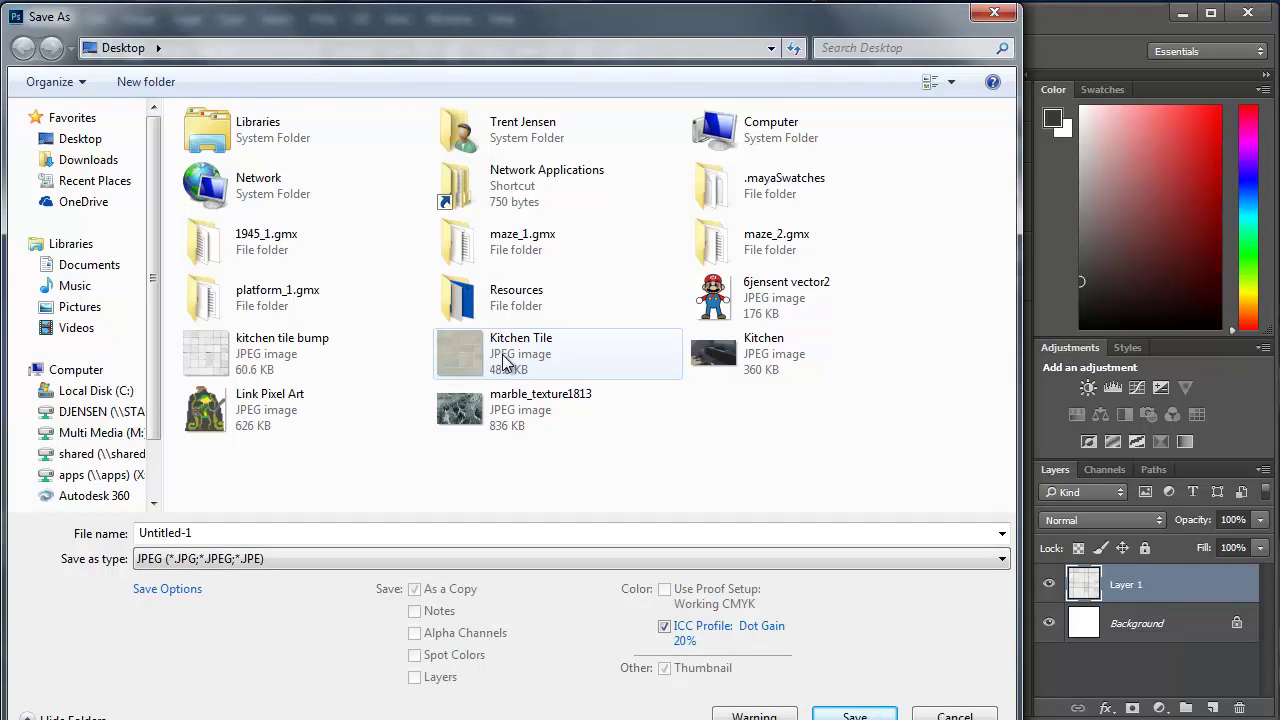
pyautogui.doubleClick(286, 345)
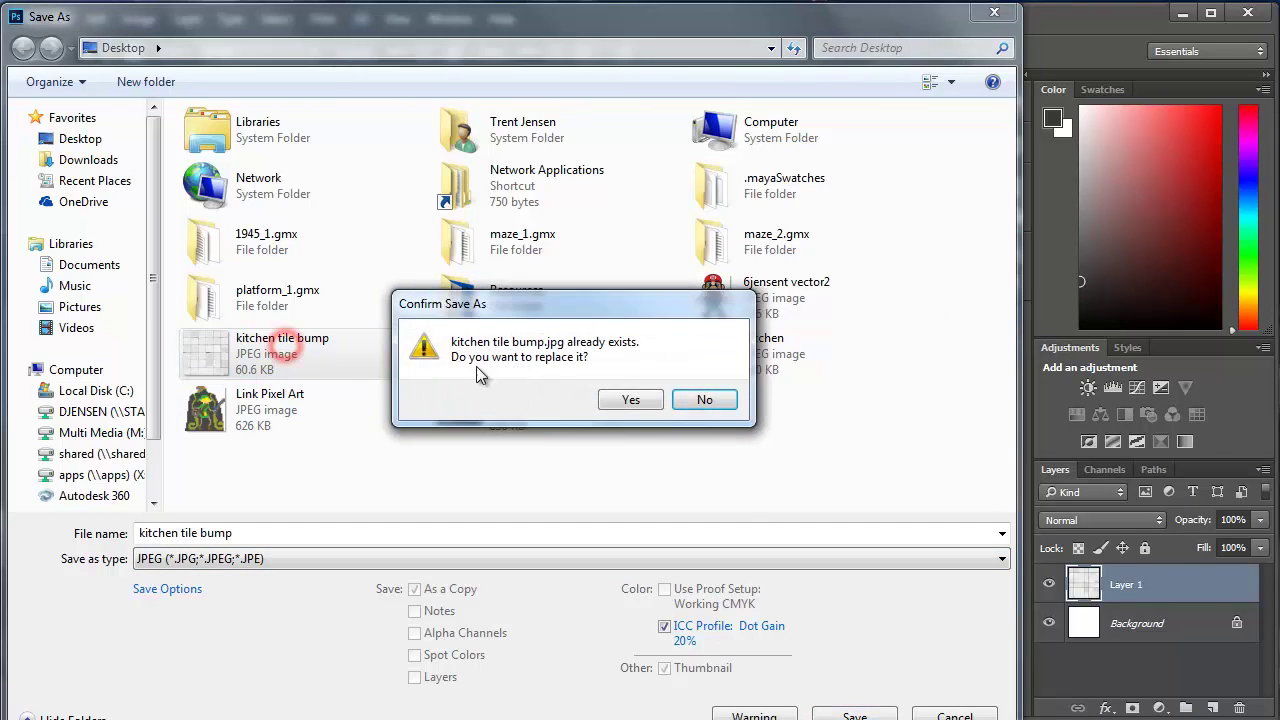
pyautogui.click(626, 402)
pyautogui.click(714, 160)
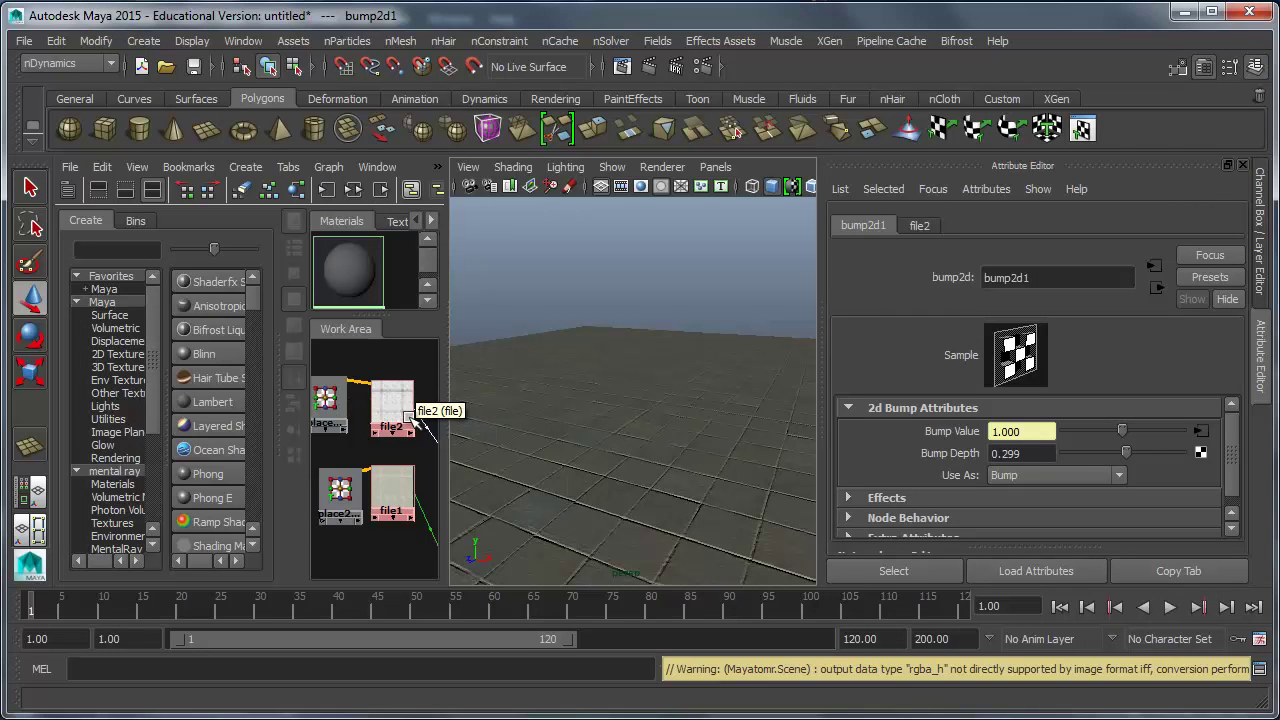
# - Switch to Maya, load the updated kitchen tile bump.jpg into the file2 texture node, and render the perspective view
pyautogui.click(392, 405)
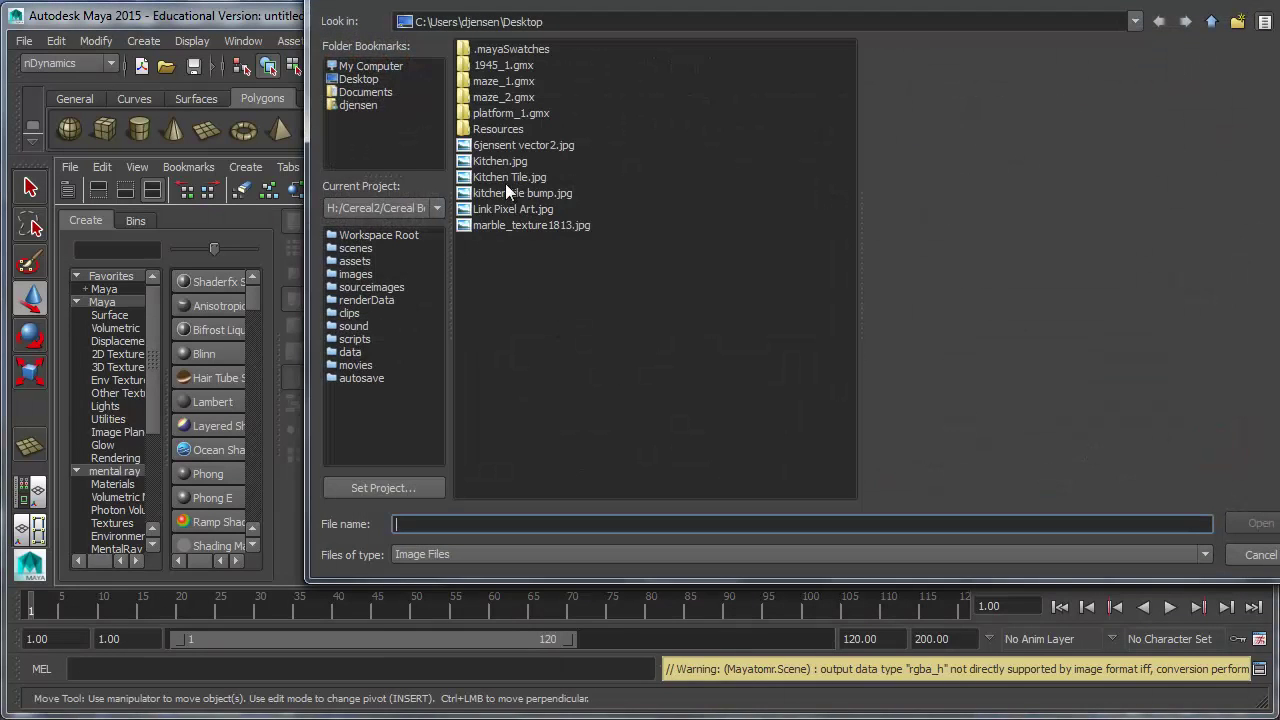
pyautogui.doubleClick(506, 191)
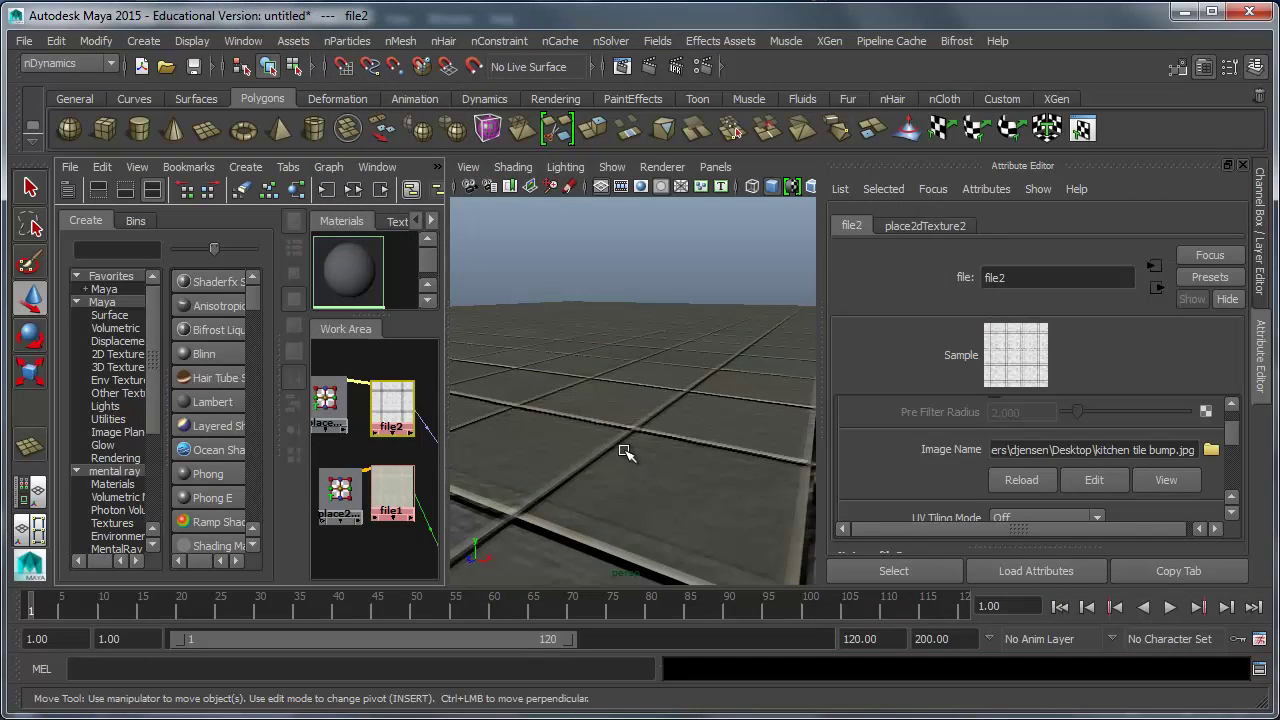
pyautogui.click(649, 66)
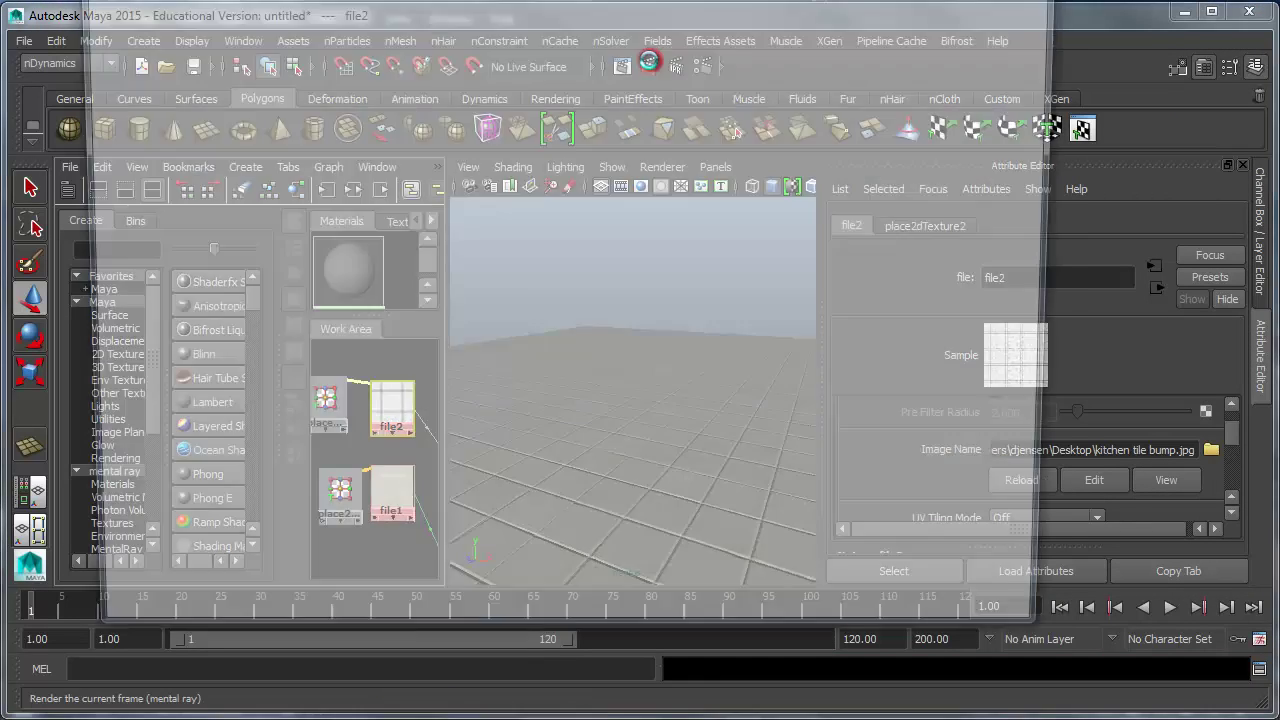